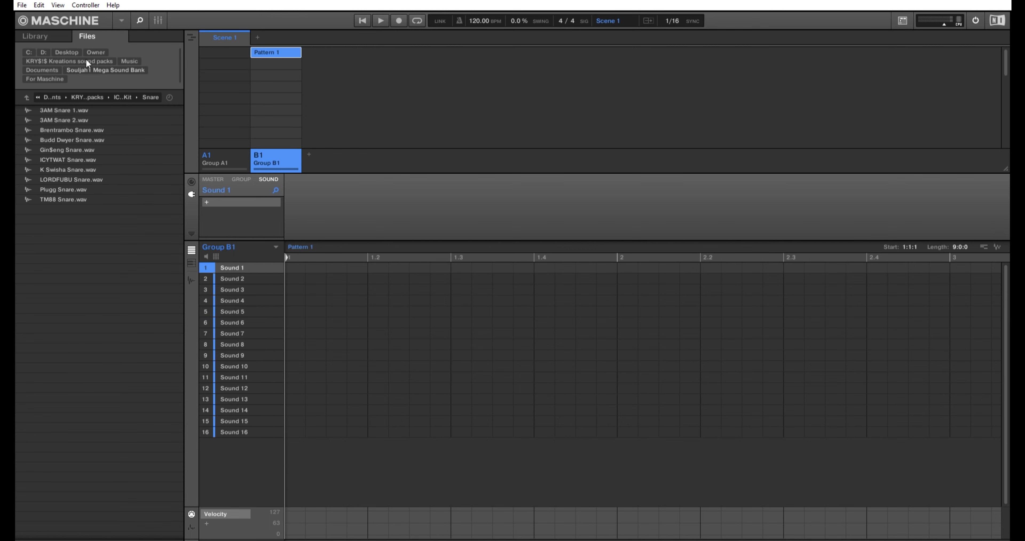
Step: Open the RT folder inside Multisamples, 01 - Grand Piano of the Souljah1 Mega Sound Bank
{"action": "left_click", "coordinate": [89, 70]}
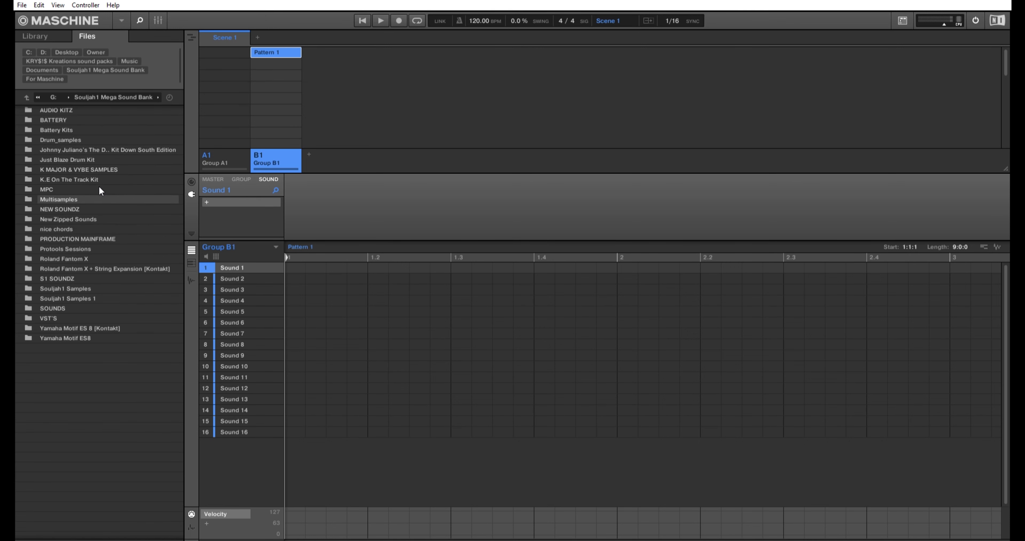
{"action": "double_click", "coordinate": [100, 197]}
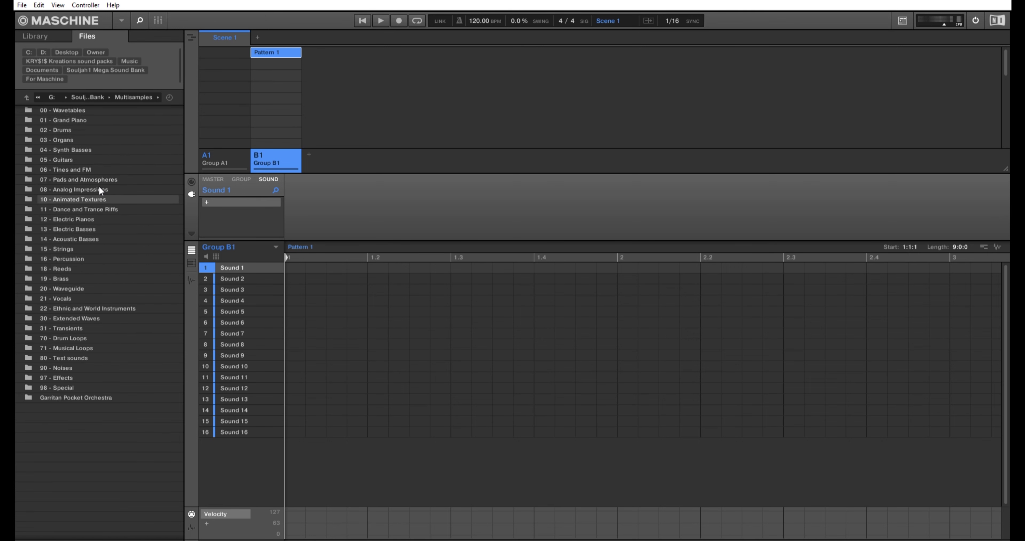
{"action": "left_click", "coordinate": [95, 119]}
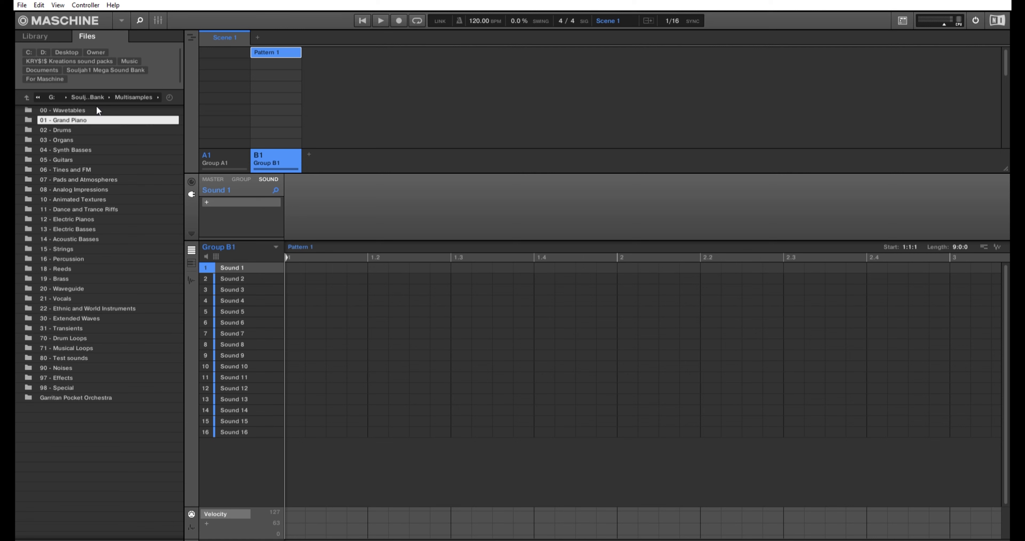
{"action": "double_click", "coordinate": [97, 118]}
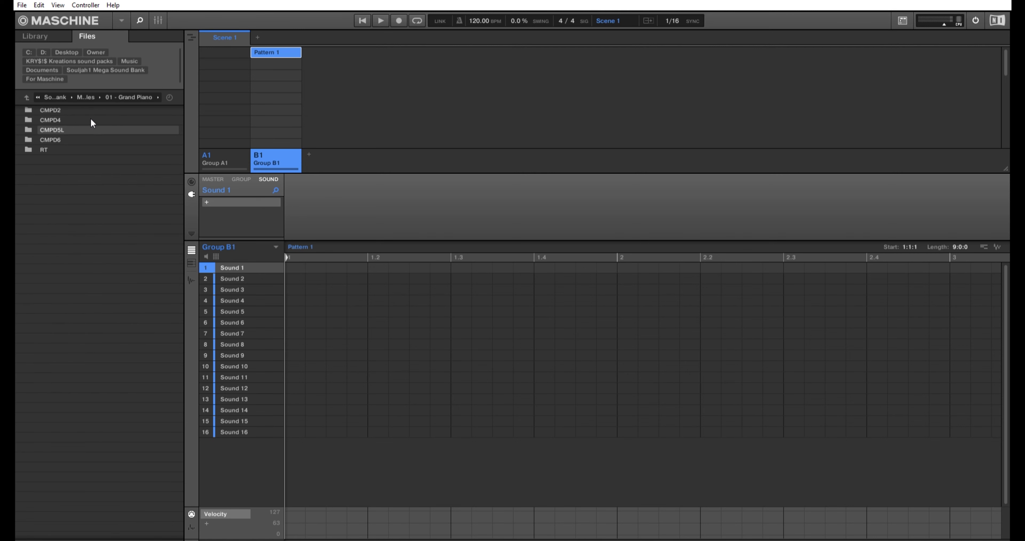
{"action": "left_click", "coordinate": [90, 139]}
{"action": "double_click", "coordinate": [91, 139]}
Step: Audition the RT piano samples and load YAMR_55.wav onto Sound 1 of Group B1
{"action": "left_click", "coordinate": [132, 302]}
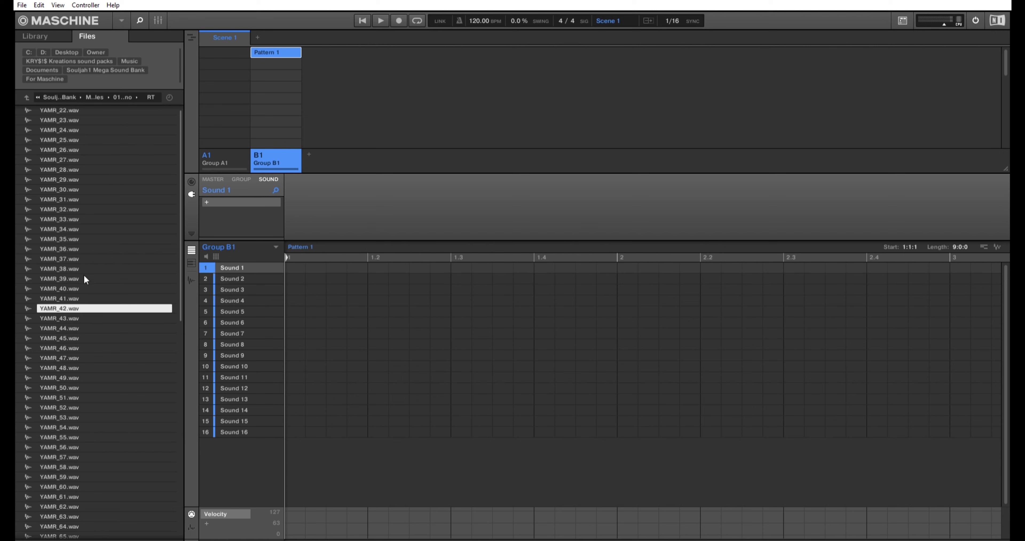
{"action": "scroll", "coordinate": [88, 237], "scroll_direction": "down", "scroll_amount": 5}
{"action": "left_click", "coordinate": [85, 294]}
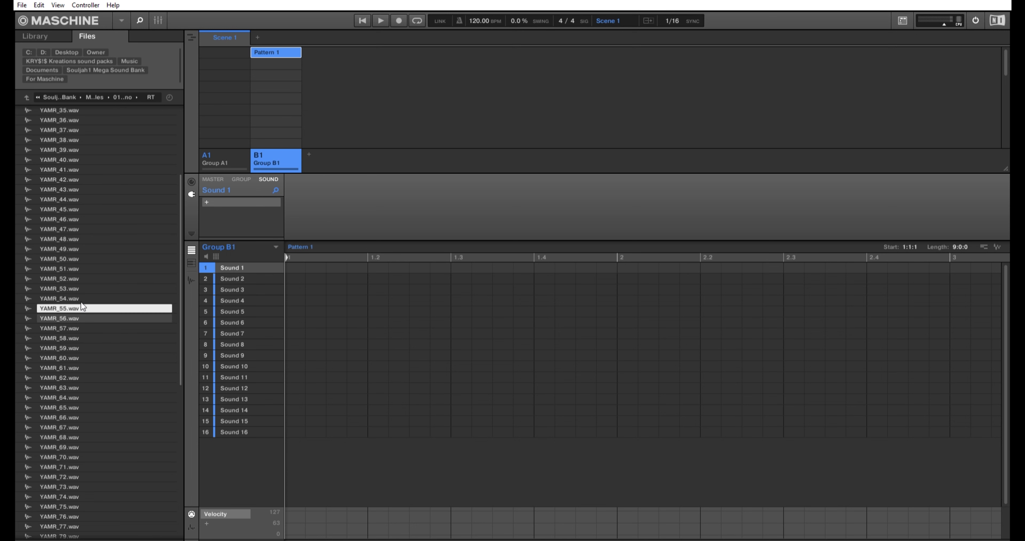
{"action": "left_click_drag", "start_coordinate": [255, 259], "coordinate": [254, 264]}
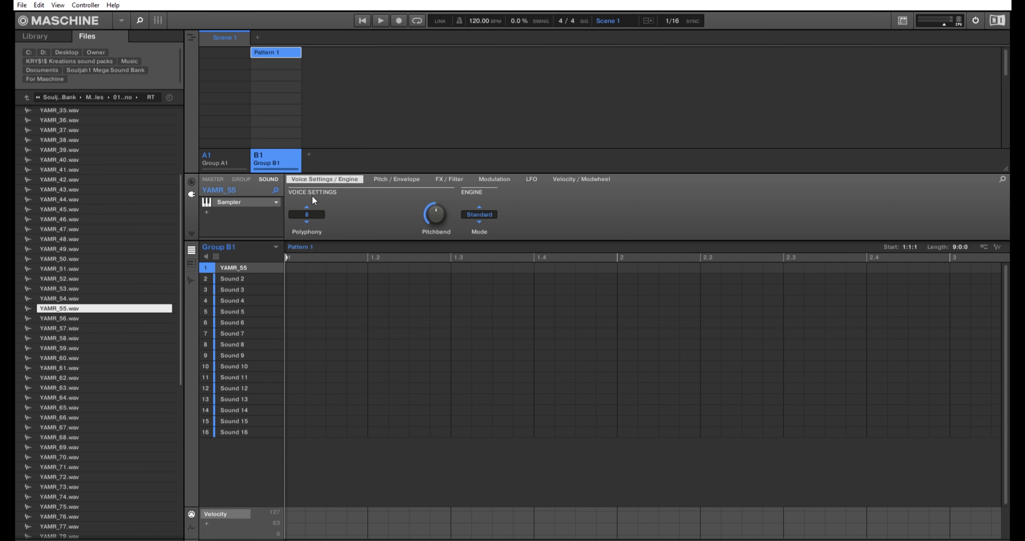
Step: Set the YAMR_55 sampler's envelope type to ADSR and adjust its last velocity destination amount
{"action": "left_click", "coordinate": [406, 175]}
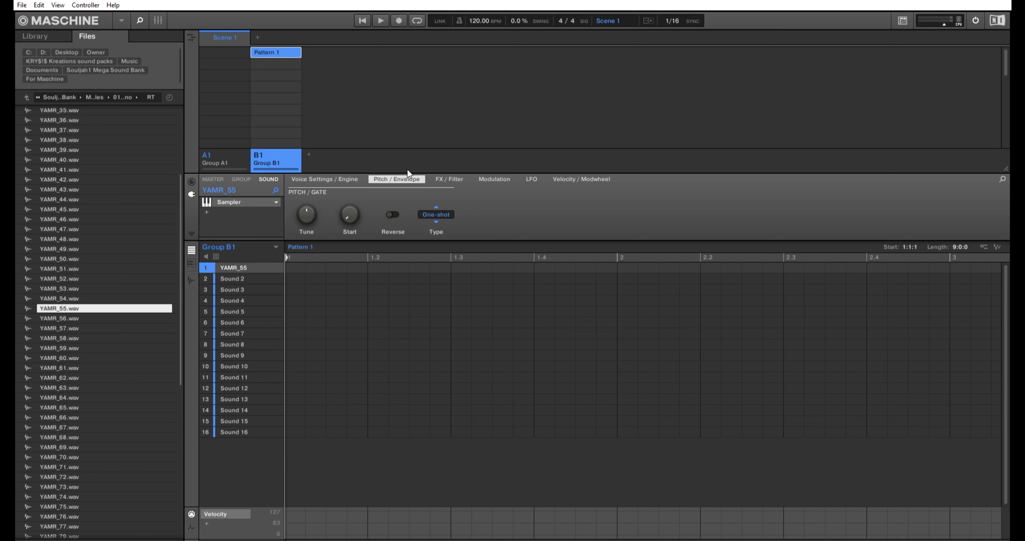
{"action": "left_click", "coordinate": [440, 212]}
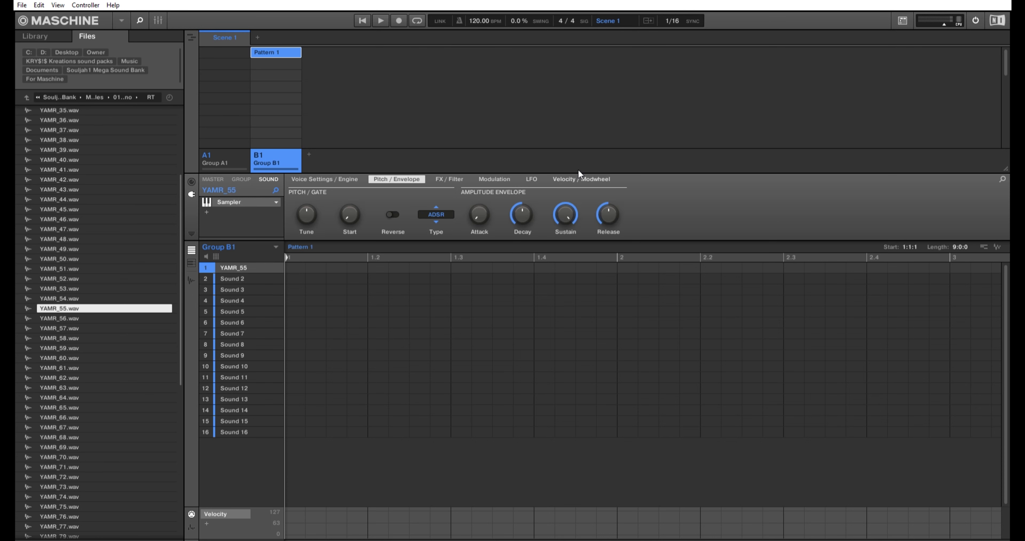
{"action": "left_click", "coordinate": [579, 178]}
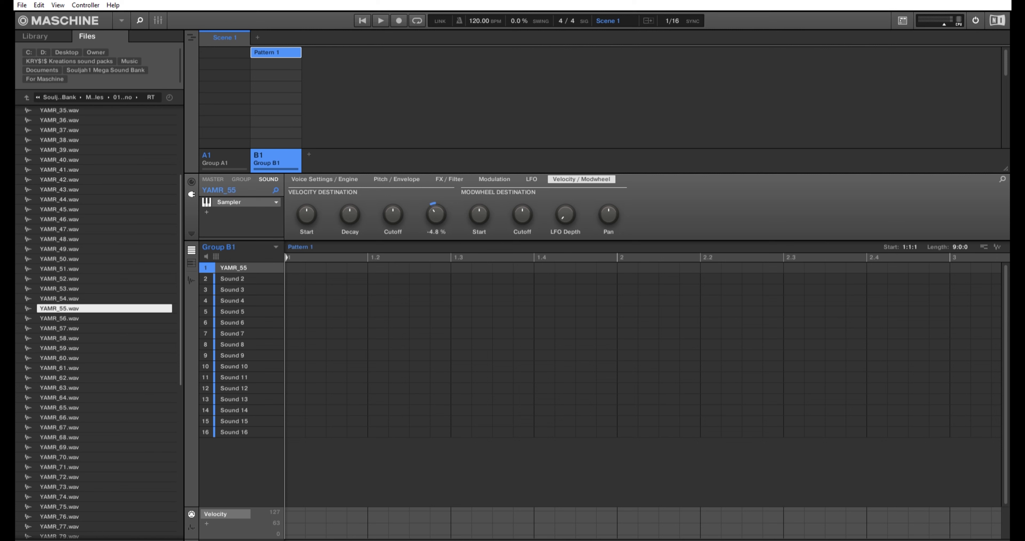
{"action": "left_click", "coordinate": [402, 169]}
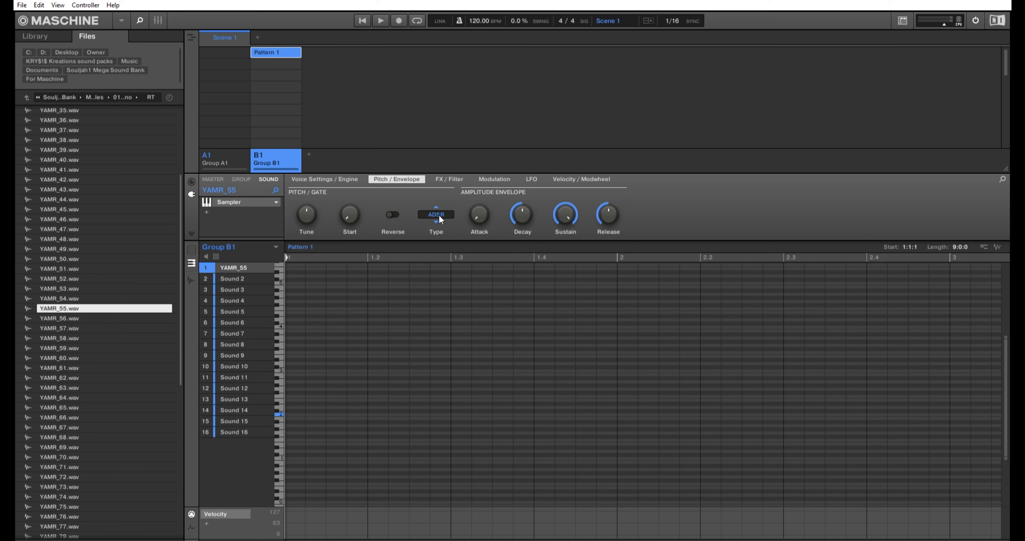
Step: Record an eight-bar YAMR_55 melody into Pattern 1 and quantize its notes to the grid
{"action": "key", "text": "space"}
{"action": "key", "text": "space"}
{"action": "key", "text": "r"}
{"action": "key", "text": "space"}
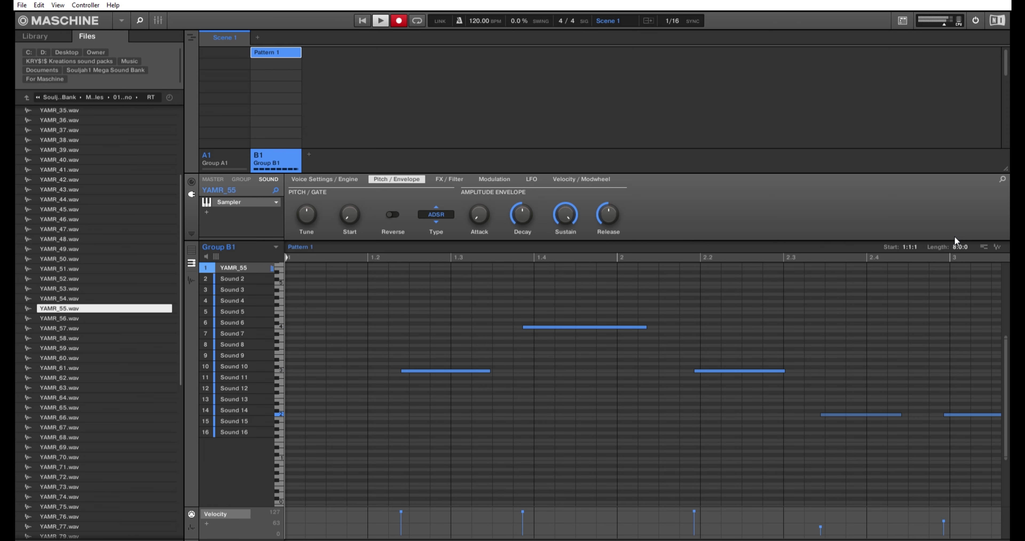
{"action": "key", "text": "space"}
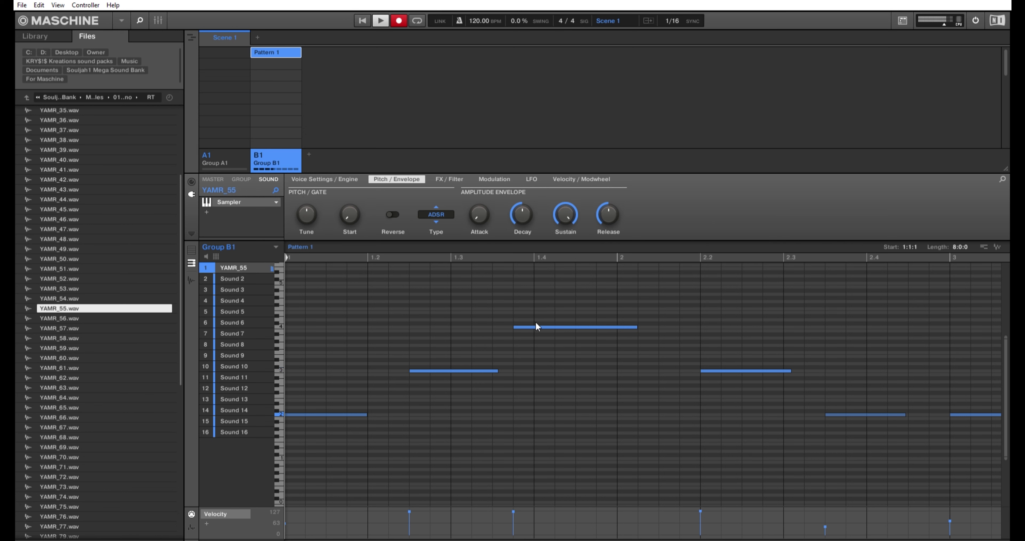
Step: Move the first high note onto beat 1.4 and place the low note after 2.3 halfway between beats 2.3 and 2.4
{"action": "left_click_drag", "start_coordinate": [553, 317], "coordinate": [566, 317]}
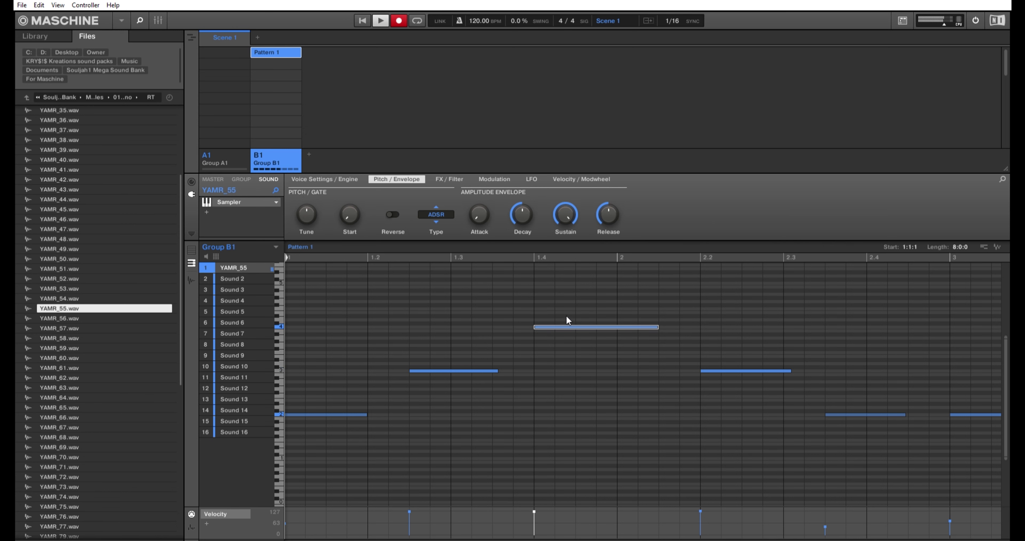
{"action": "left_click", "coordinate": [866, 412]}
{"action": "left_click_drag", "start_coordinate": [867, 403], "coordinate": [905, 403]}
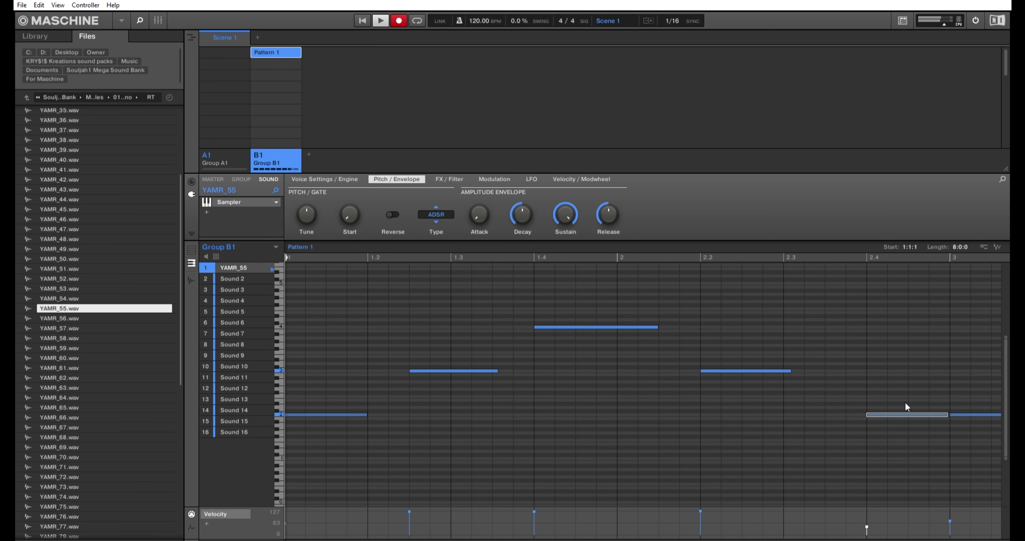
{"action": "key", "text": "space"}
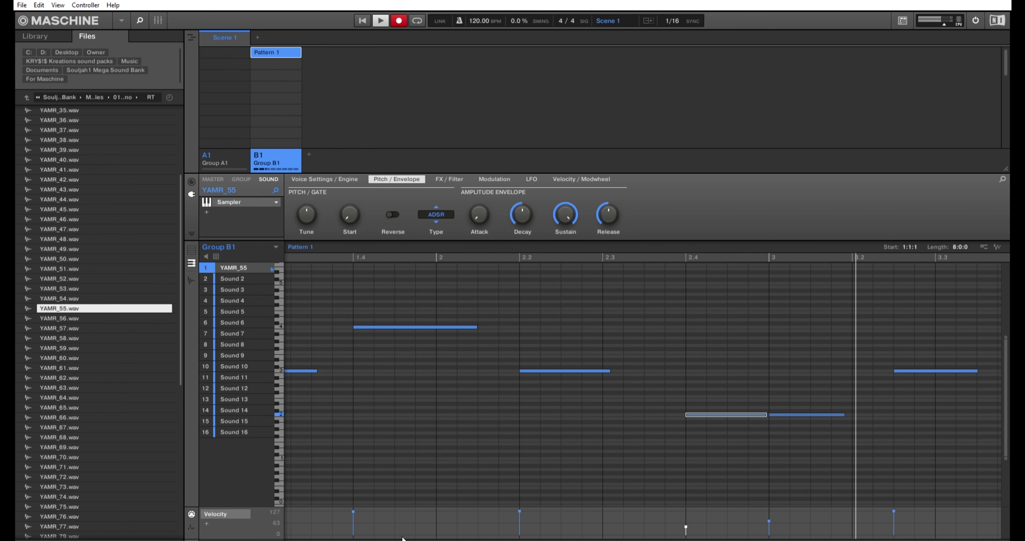
{"action": "mouse_move", "coordinate": [711, 403]}
{"action": "left_mouse_down"}
{"action": "mouse_move", "coordinate": [684, 401]}
{"action": "mouse_move", "coordinate": [666, 413]}
{"action": "left_mouse_up"}
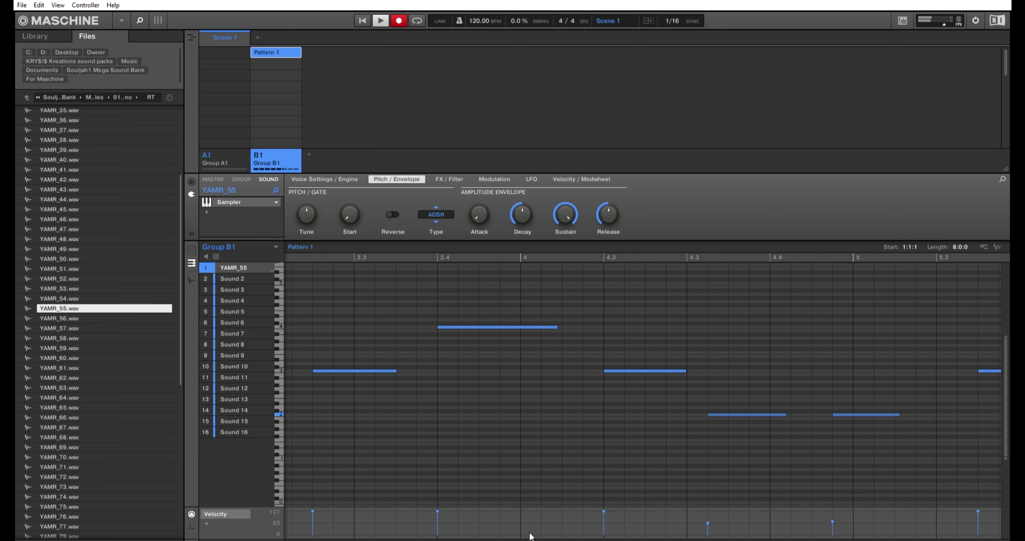
Step: Align the off-grid low notes: one halfway between beats 4.3 and 4.4, one on bar 5 and one on bar 7
{"action": "left_click", "coordinate": [747, 414]}
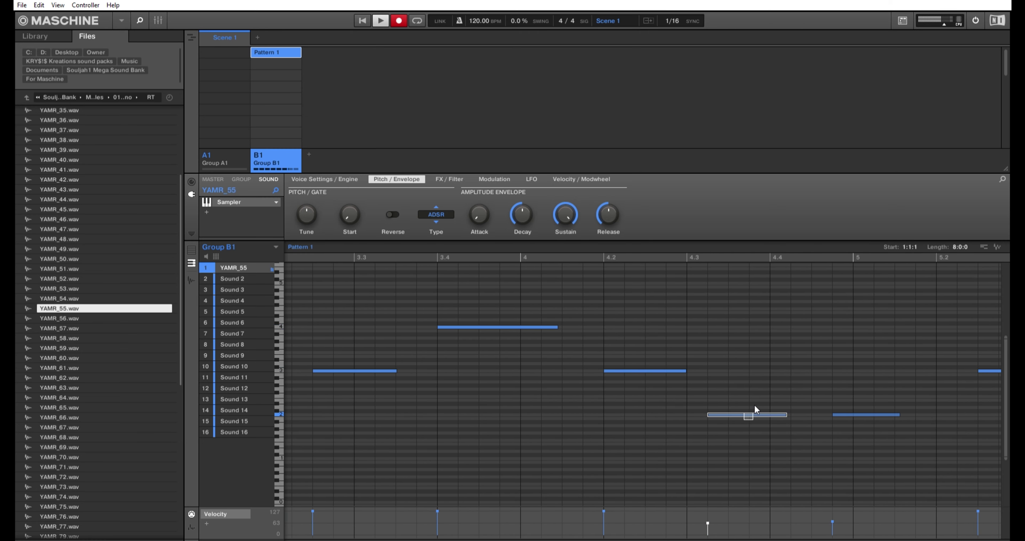
{"action": "left_click_drag", "start_coordinate": [757, 406], "coordinate": [768, 404]}
{"action": "left_click_drag", "start_coordinate": [852, 403], "coordinate": [870, 403]}
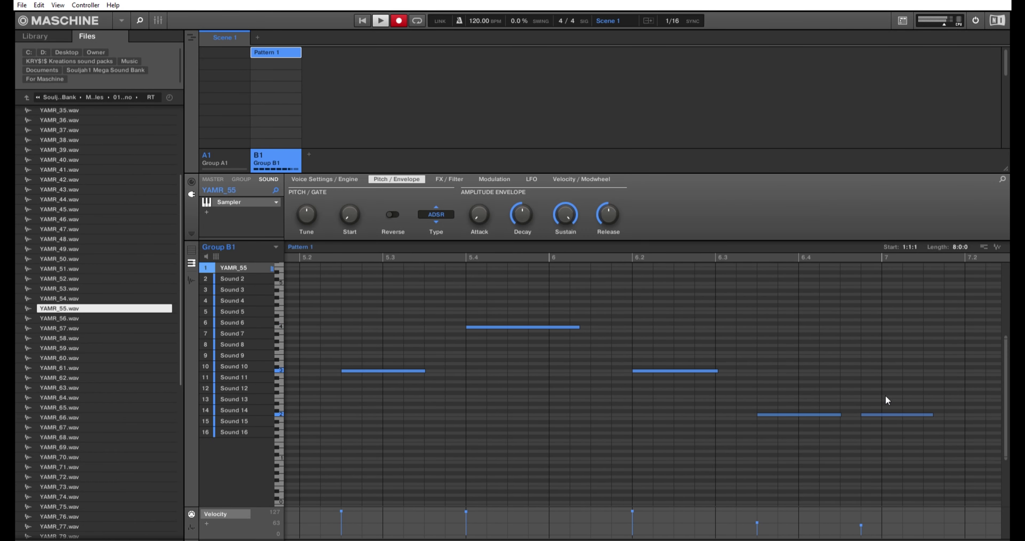
{"action": "left_click", "coordinate": [896, 413]}
{"action": "left_click_drag", "start_coordinate": [896, 406], "coordinate": [916, 408]}
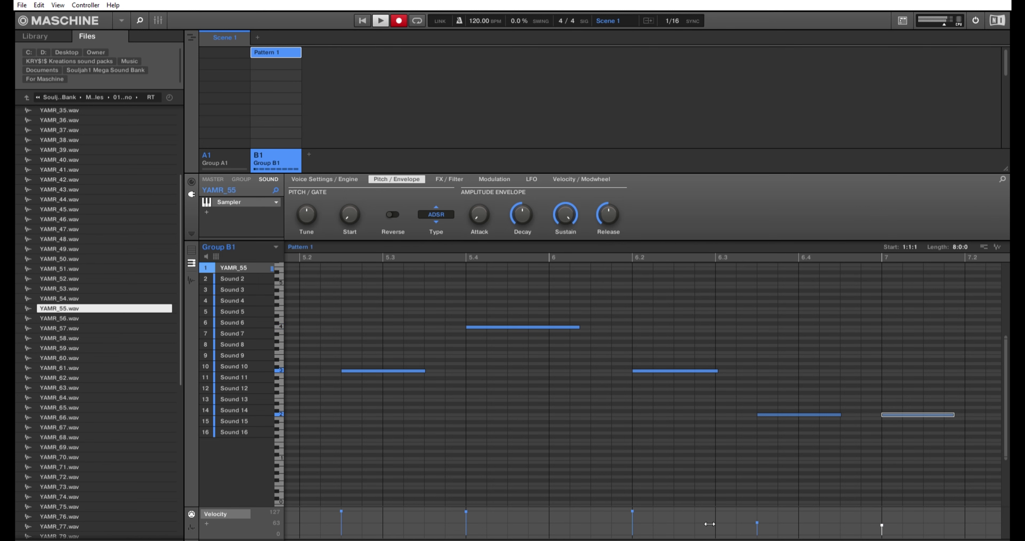
Step: Select all recorded notes in Pattern 1 and raise their velocity to 127
{"action": "left_click_drag", "start_coordinate": [709, 524], "coordinate": [868, 521]}
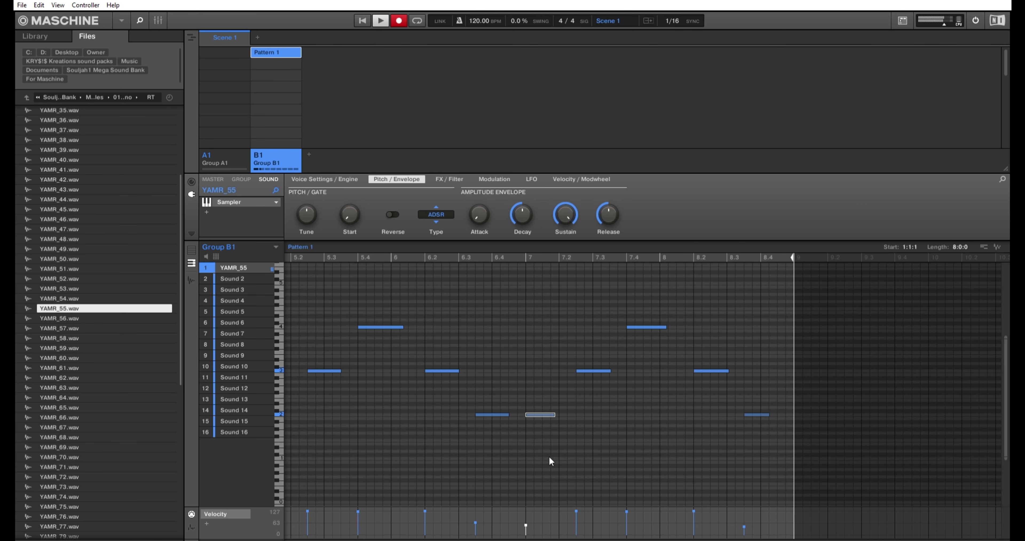
{"action": "left_click_drag", "start_coordinate": [543, 532], "coordinate": [146, 494]}
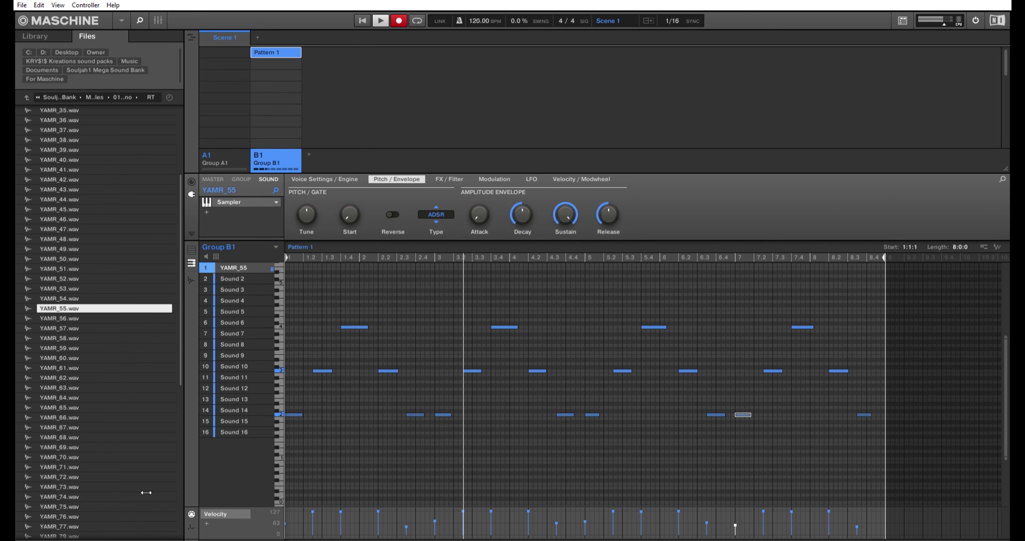
{"action": "left_click_drag", "start_coordinate": [850, 289], "coordinate": [500, 492]}
{"action": "left_click_drag", "start_coordinate": [871, 280], "coordinate": [229, 438]}
{"action": "left_click_drag", "start_coordinate": [861, 520], "coordinate": [861, 506]}
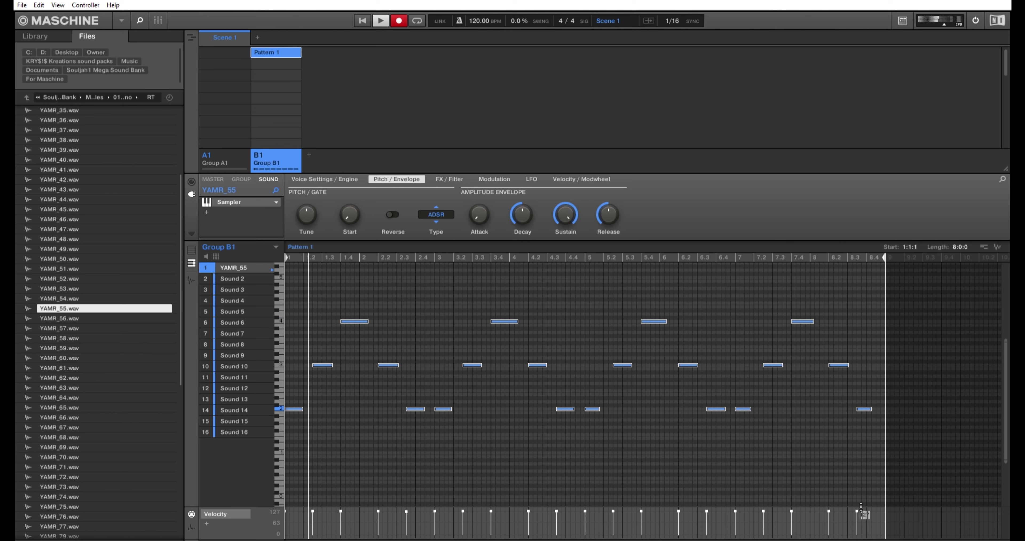
Step: Duplicate all selected notes, transpose the copies down one octave and align their timing with the originals
{"action": "key", "text": "ctrl+v"}
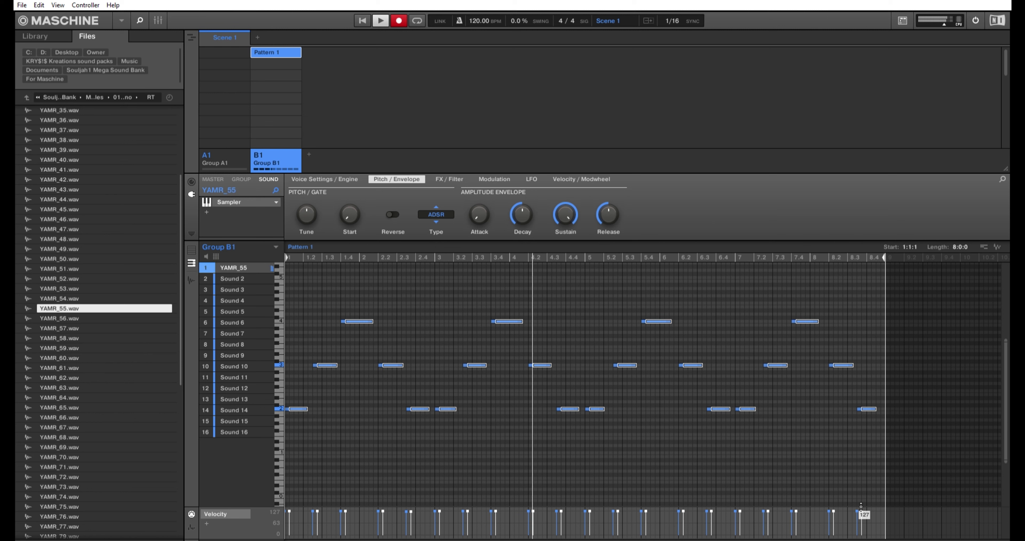
{"action": "key", "text": "Down"}
{"action": "key", "text": "Down"}
{"action": "key", "text": "Down"}
{"action": "key", "text": "Down"}
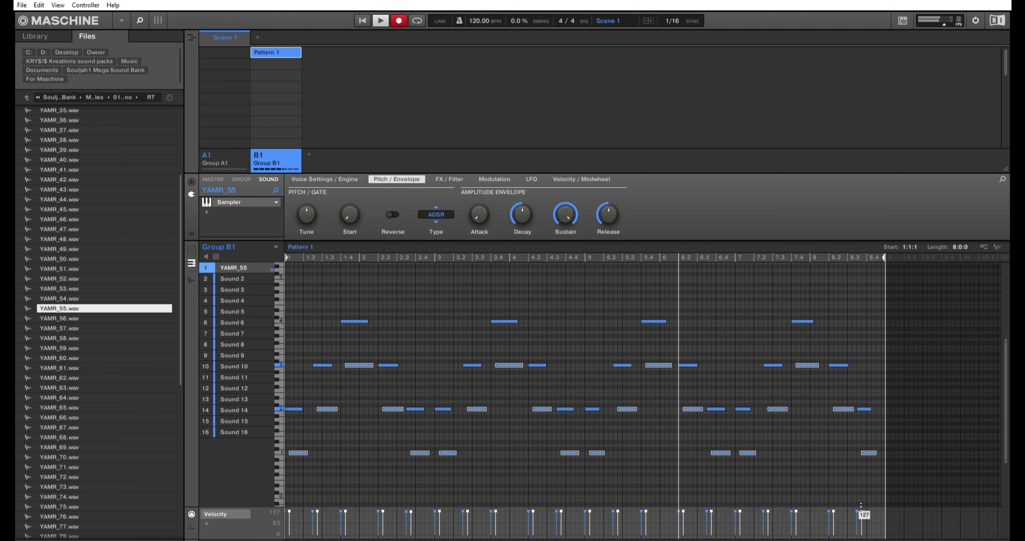
{"action": "key", "text": "Left"}
{"action": "key", "text": "Left"}
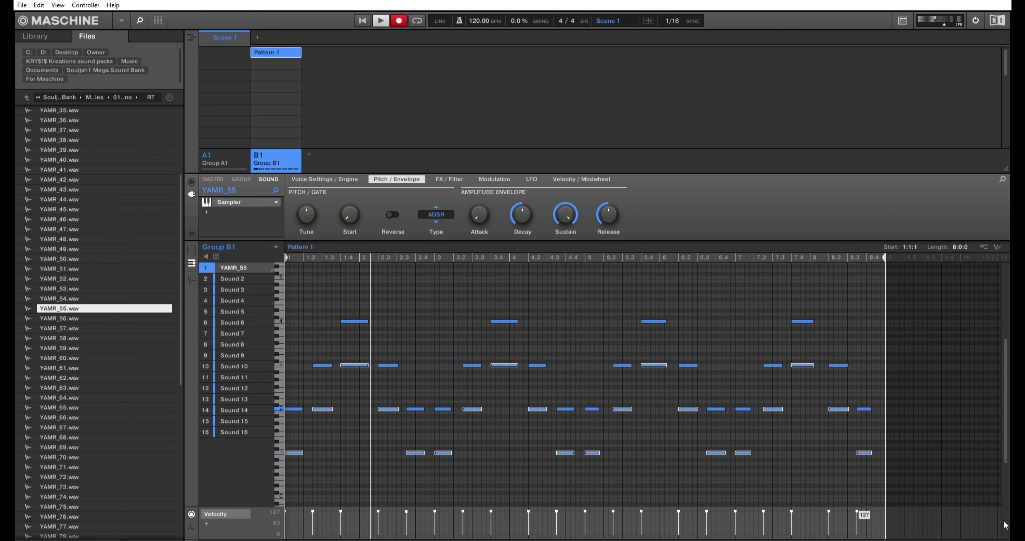
Step: Set the YAMR_55 sampler's polyphony to 16 voices
{"action": "left_click", "coordinate": [344, 172]}
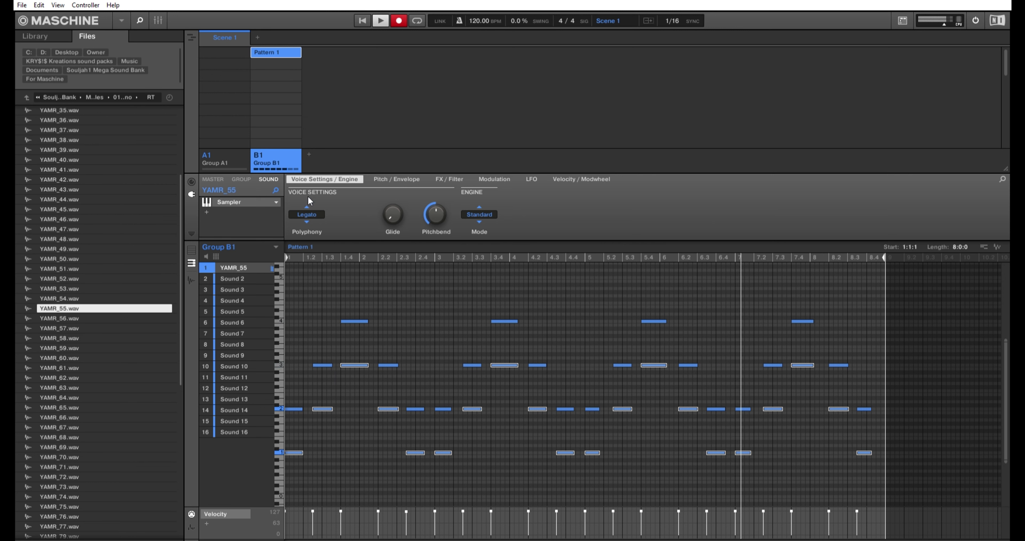
{"action": "left_click", "coordinate": [308, 214]}
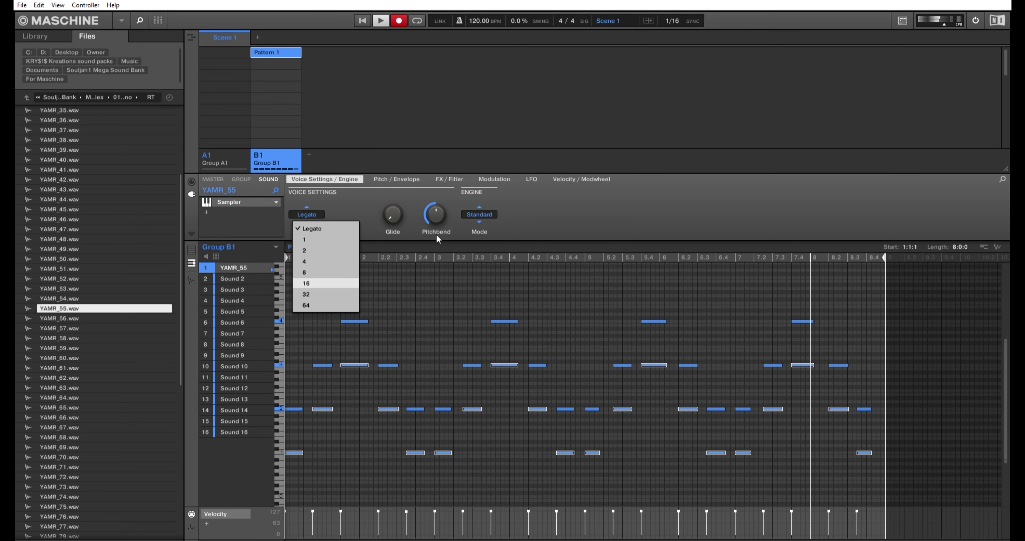
{"action": "key", "text": "Return"}
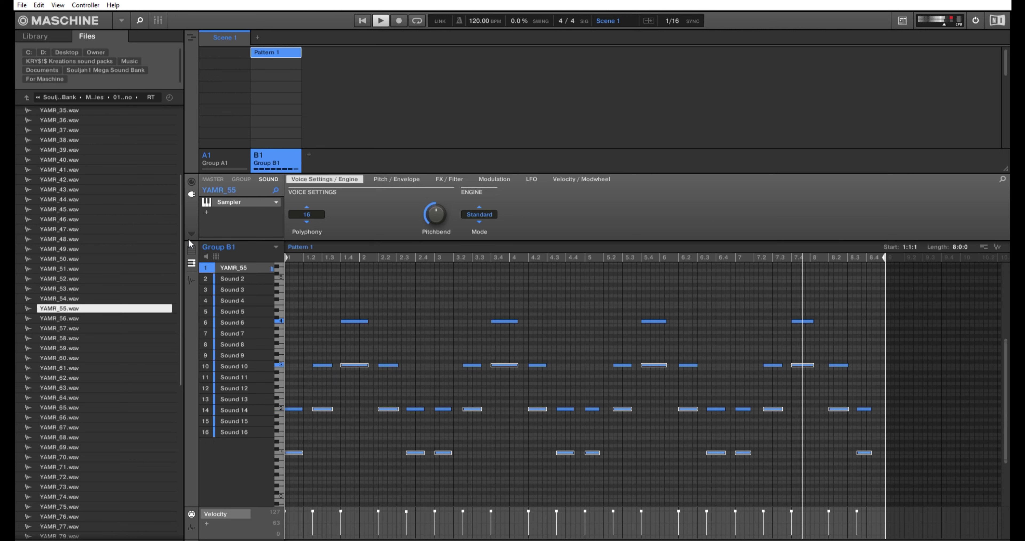
Step: Record an additional layer of short higher notes for YAMR_55 over Pattern 1 and return to the view of all sounds
{"action": "key", "text": "r"}
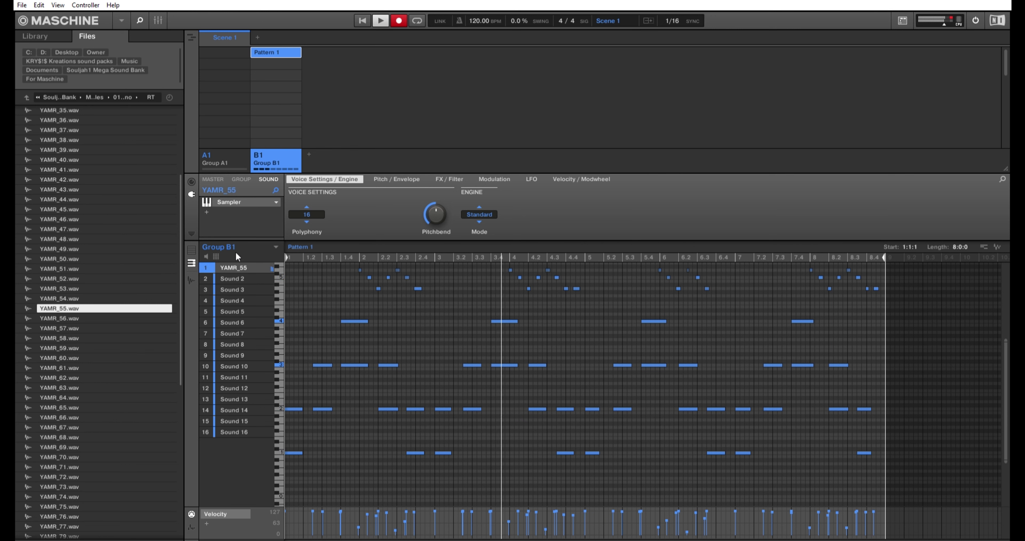
{"action": "left_click", "coordinate": [192, 249]}
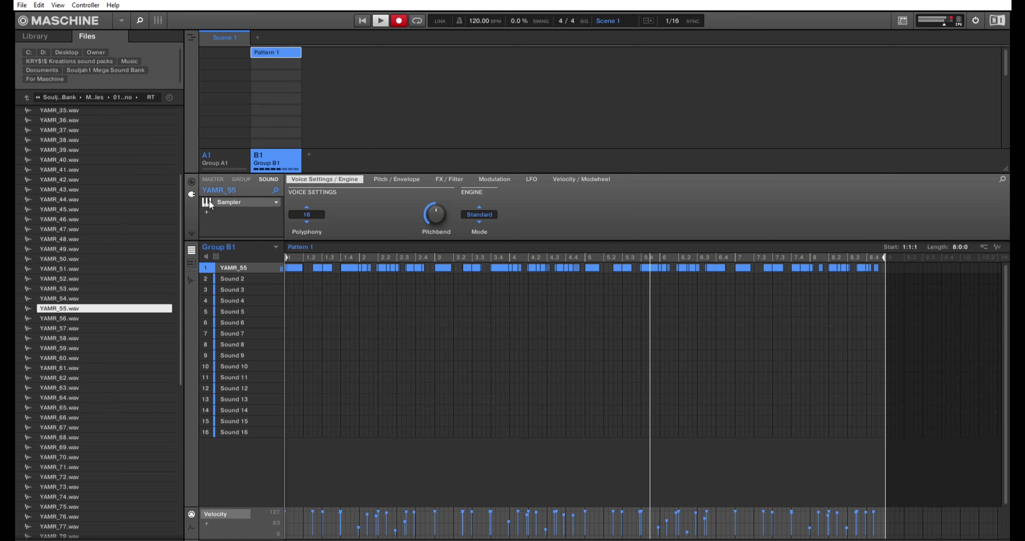
Step: Add a Beat Delay effect after the sampler on YAMR_55, with its time at 4/16 and a much lower mix
{"action": "mouse_move", "coordinate": [272, 271]}
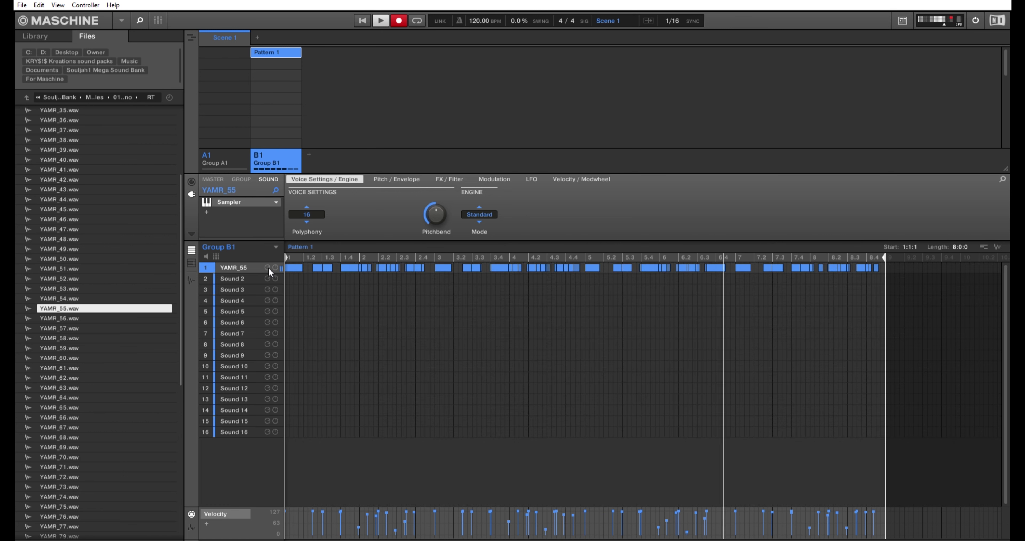
{"action": "right_click", "coordinate": [214, 201]}
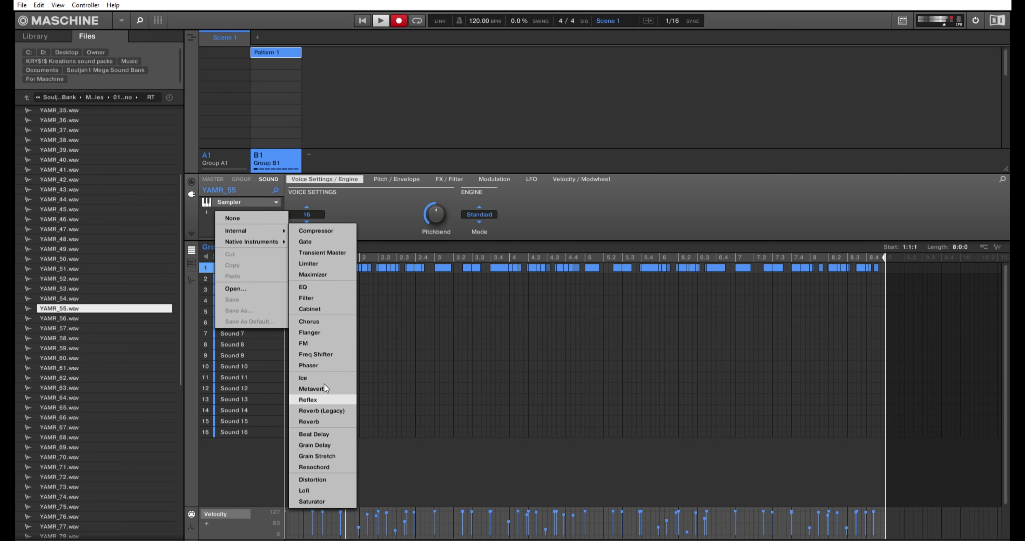
{"action": "left_click", "coordinate": [322, 424]}
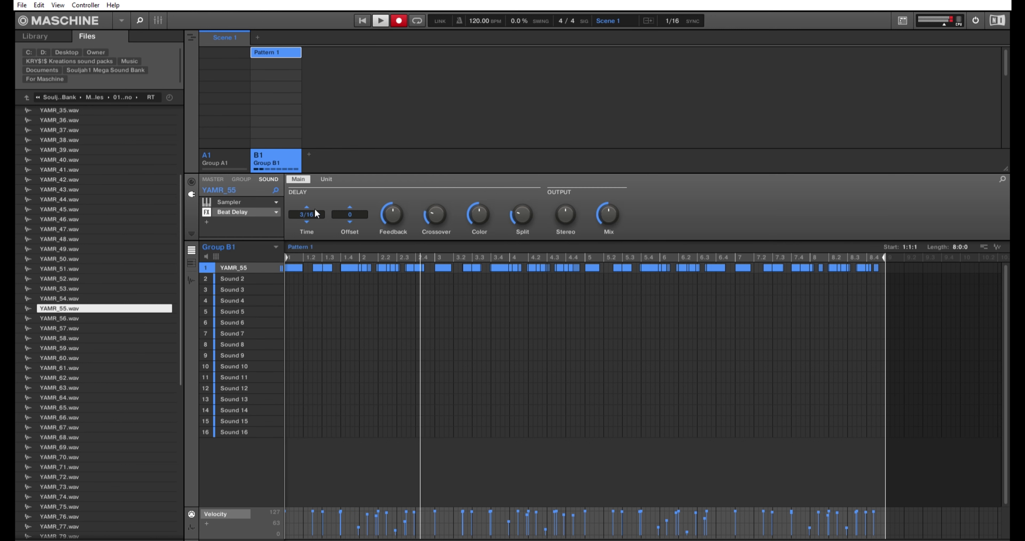
{"action": "left_click", "coordinate": [307, 207]}
{"action": "left_click_drag", "start_coordinate": [607, 214], "coordinate": [607, 250]}
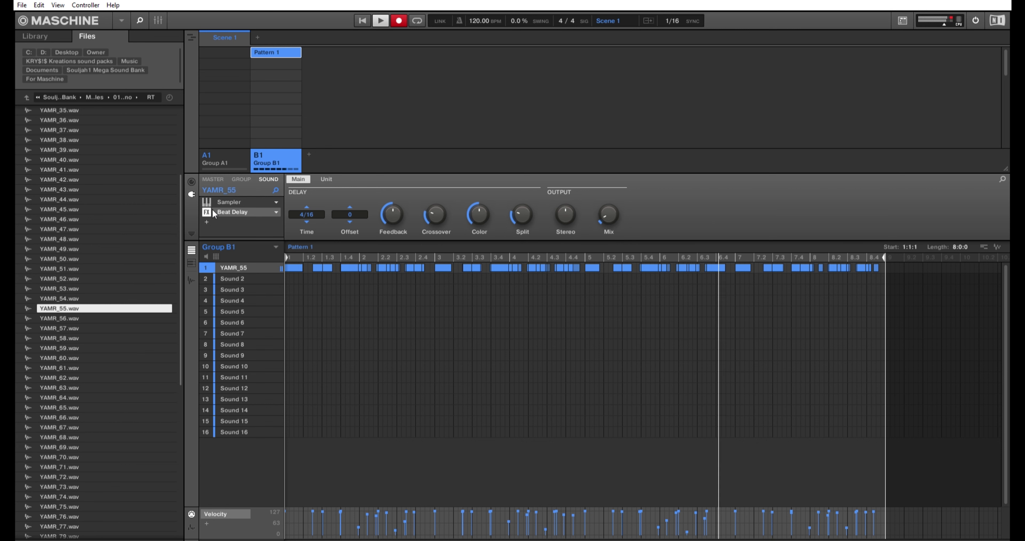
Step: Add a second Beat Delay effect to YAMR_55 with its time at 6/16 and its mix at 4.0%
{"action": "left_click", "coordinate": [276, 212]}
{"action": "mouse_move", "coordinate": [280, 237]}
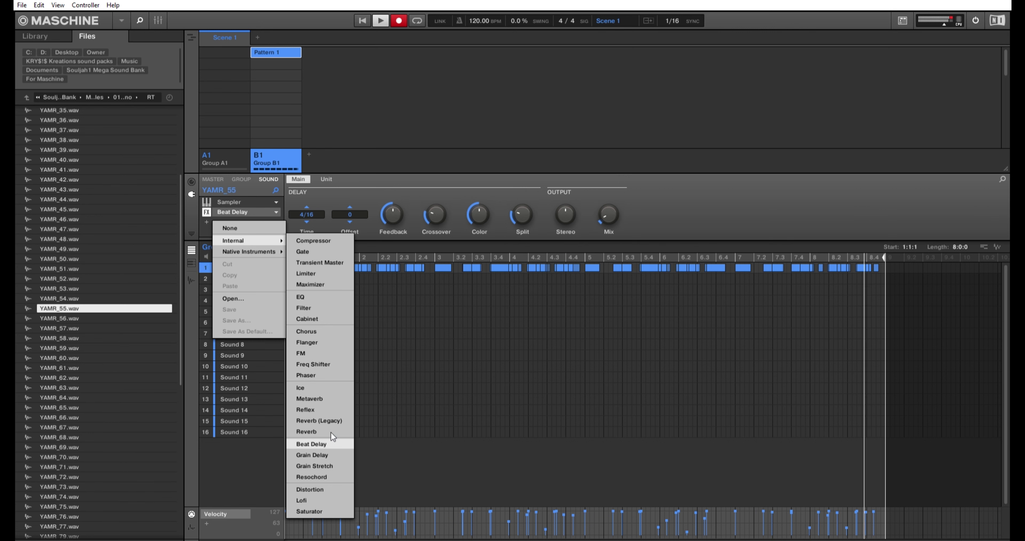
{"action": "left_click", "coordinate": [331, 439]}
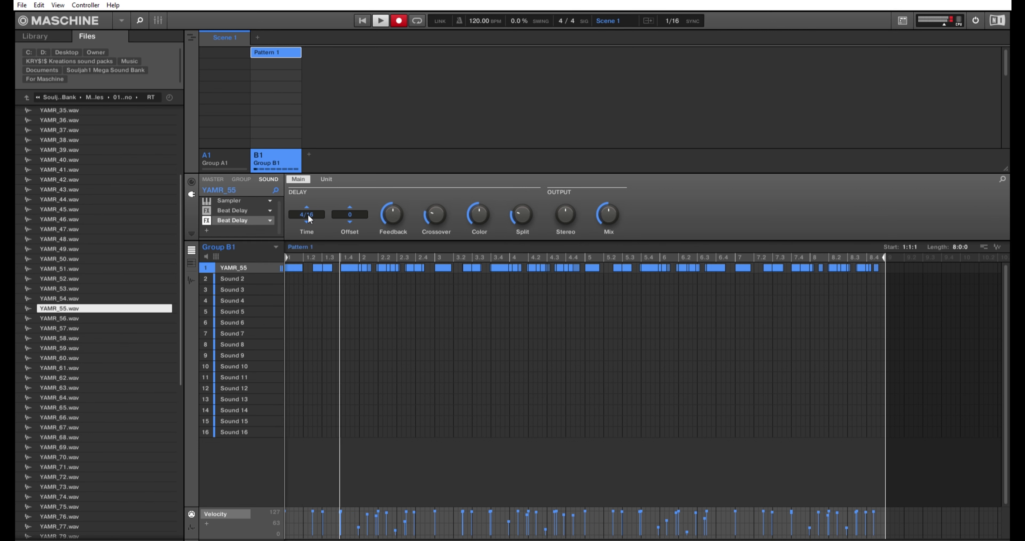
{"action": "scroll", "coordinate": [309, 216], "scroll_direction": "up", "scroll_amount": 2}
{"action": "mouse_move", "coordinate": [613, 209]}
{"action": "left_click_drag", "start_coordinate": [613, 211], "coordinate": [613, 254]}
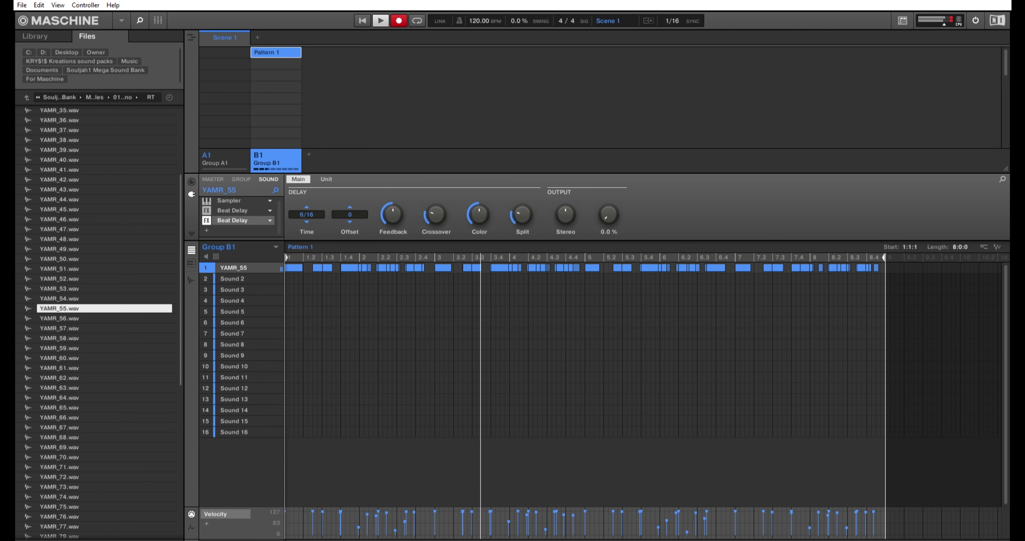
{"action": "left_click_drag", "start_coordinate": [610, 209], "coordinate": [610, 204]}
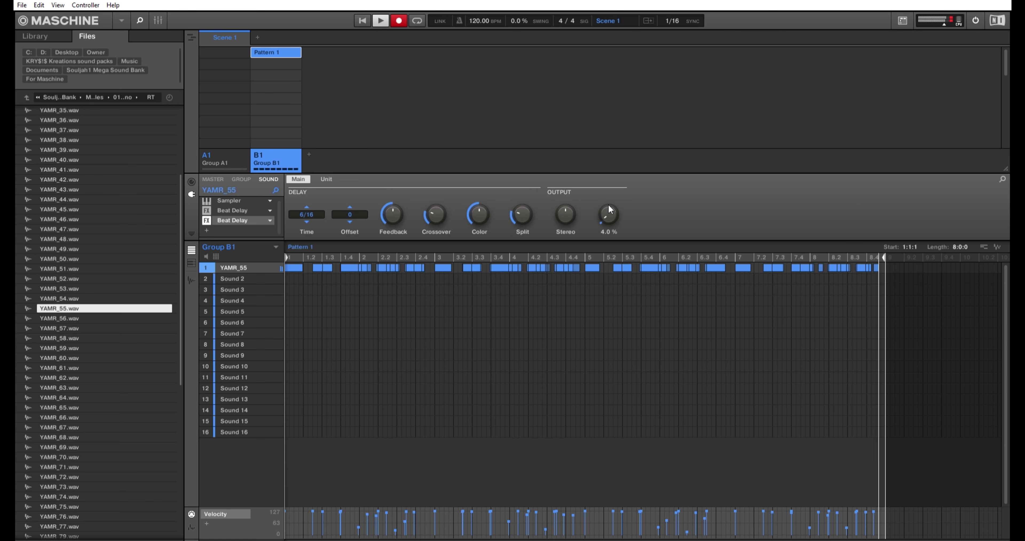
Step: Set the first Beat Delay on YAMR_55 to a time of 2/16 and a mix of 3.0%
{"action": "left_click", "coordinate": [242, 210]}
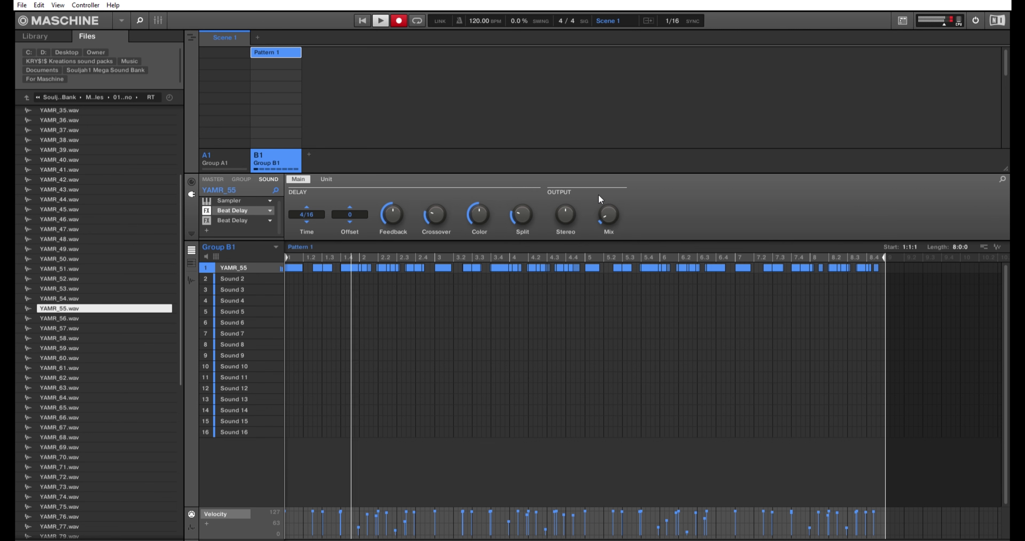
{"action": "left_click_drag", "start_coordinate": [614, 206], "coordinate": [614, 210]}
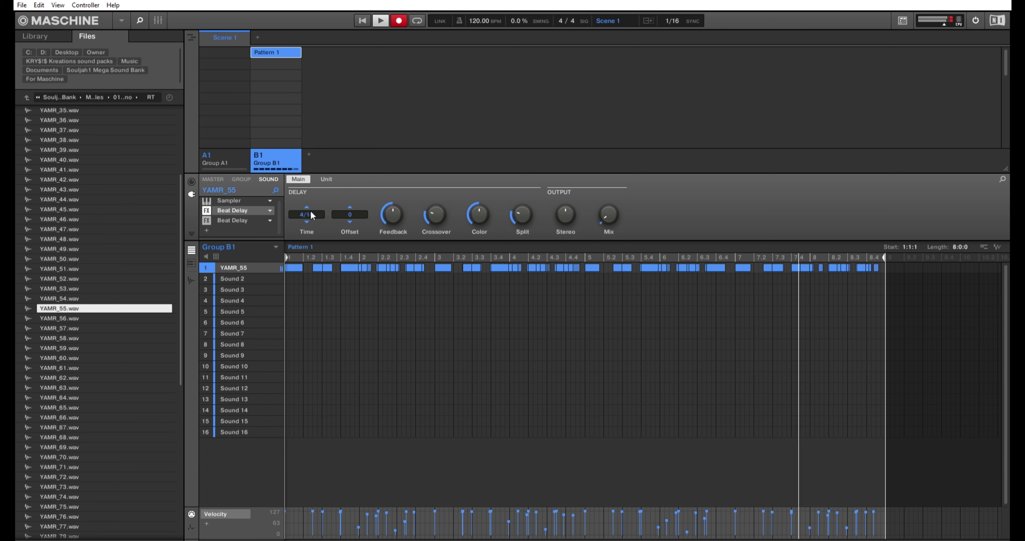
{"action": "mouse_move", "coordinate": [309, 204]}
{"action": "left_mouse_down"}
{"action": "mouse_move", "coordinate": [309, 195]}
{"action": "mouse_move", "coordinate": [309, 218]}
{"action": "left_mouse_up"}
{"action": "mouse_move", "coordinate": [609, 207]}
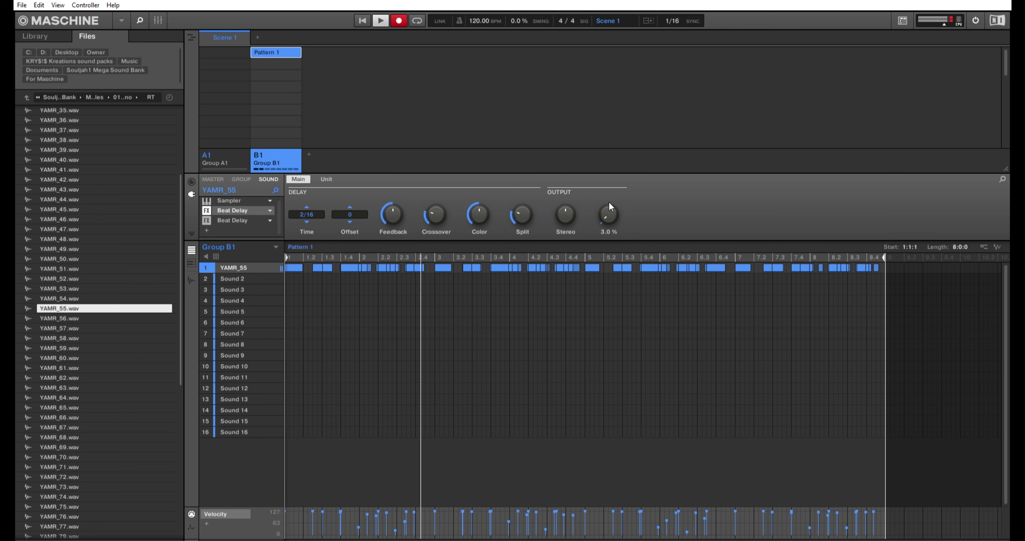
Step: Add an Ice effect after the two Beat Delays on YAMR_55
{"action": "left_click", "coordinate": [209, 220]}
{"action": "mouse_move", "coordinate": [236, 247]}
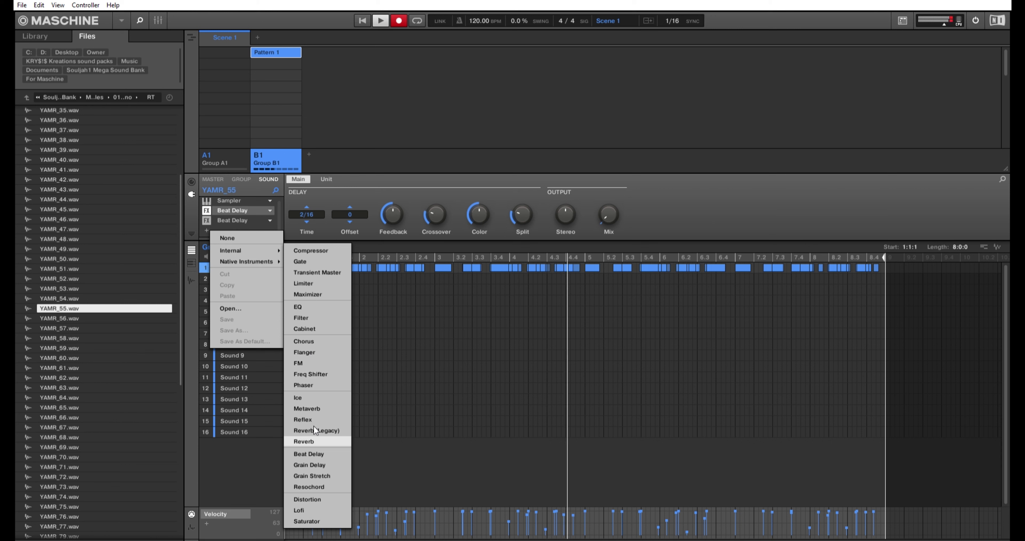
{"action": "left_click", "coordinate": [302, 393]}
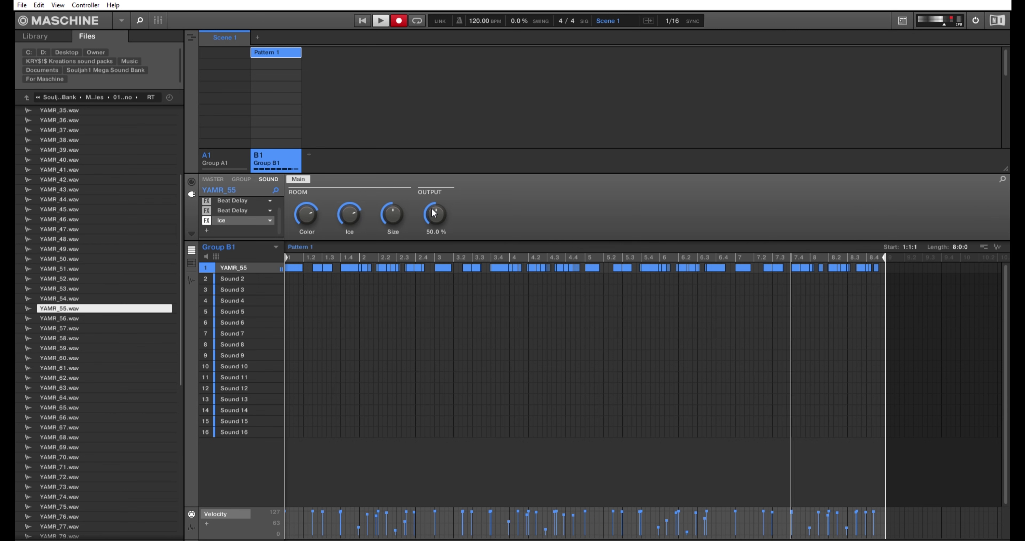
Step: Select Sound 2 and open the 8 Voice Aah Choir folder inside 21 - Vocals of the Multisamples library
{"action": "left_click", "coordinate": [248, 273]}
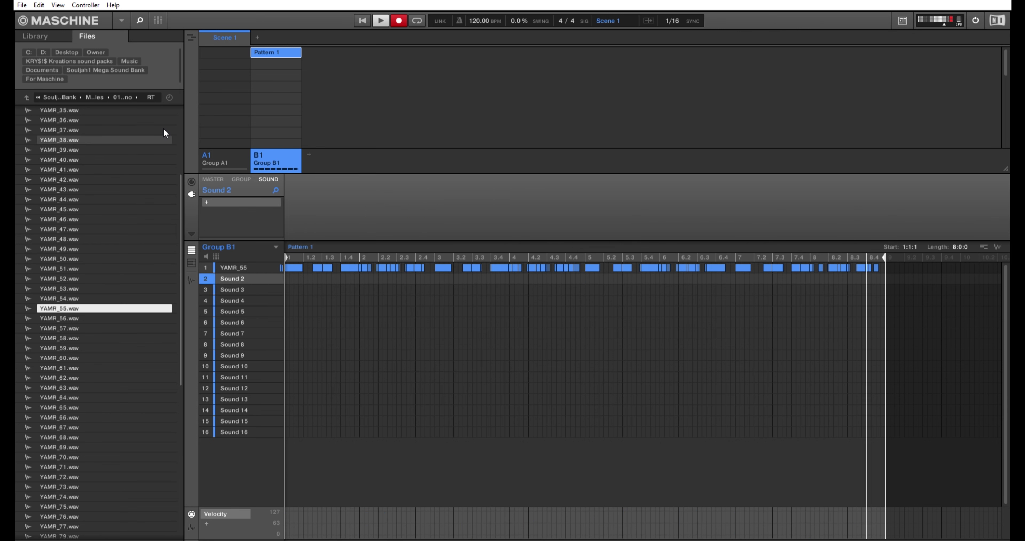
{"action": "left_click", "coordinate": [24, 88]}
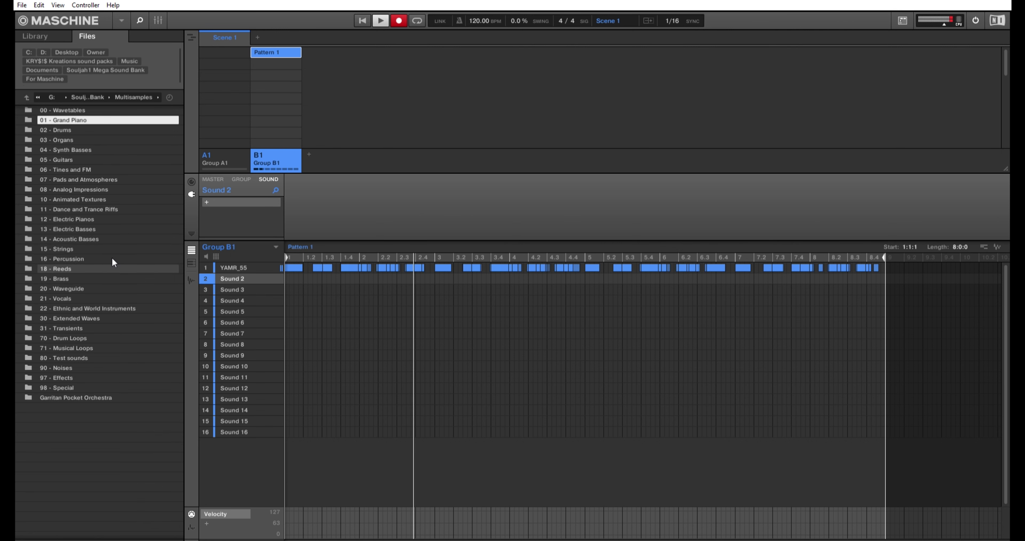
{"action": "double_click", "coordinate": [102, 289]}
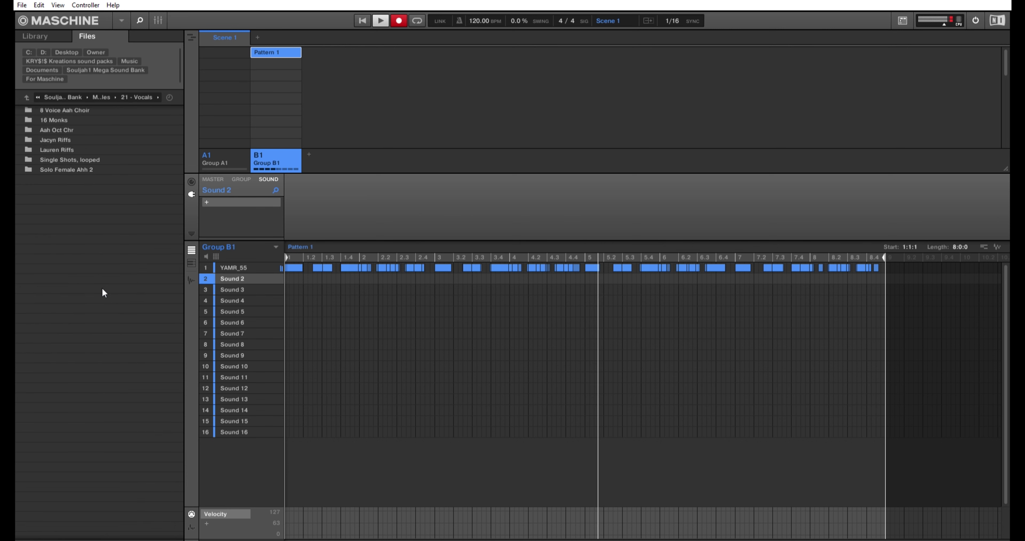
{"action": "left_click", "coordinate": [118, 111]}
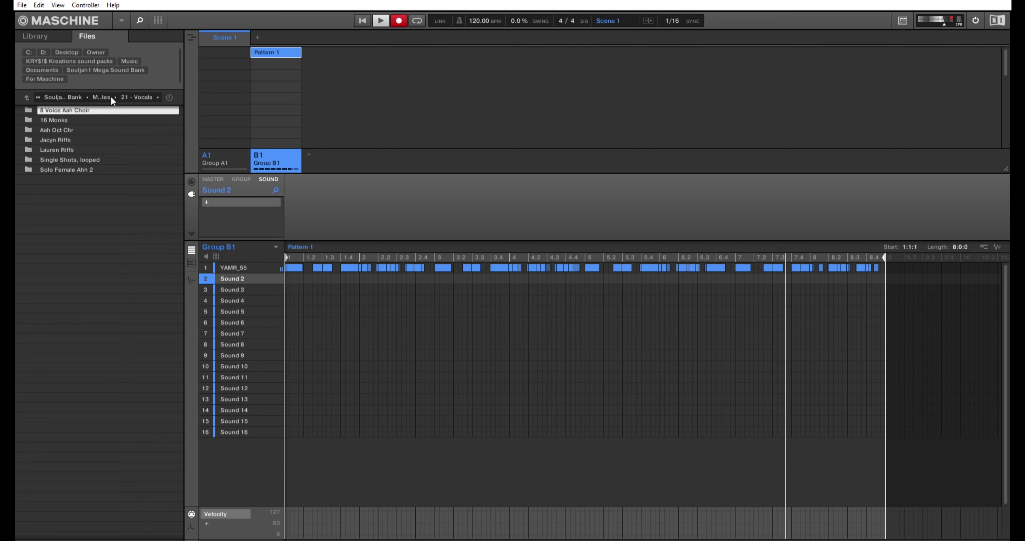
{"action": "double_click", "coordinate": [106, 111]}
Step: Audition several choir samples and load 8Voice AahChoir-(28).wav onto Sound 2
{"action": "left_click", "coordinate": [101, 188]}
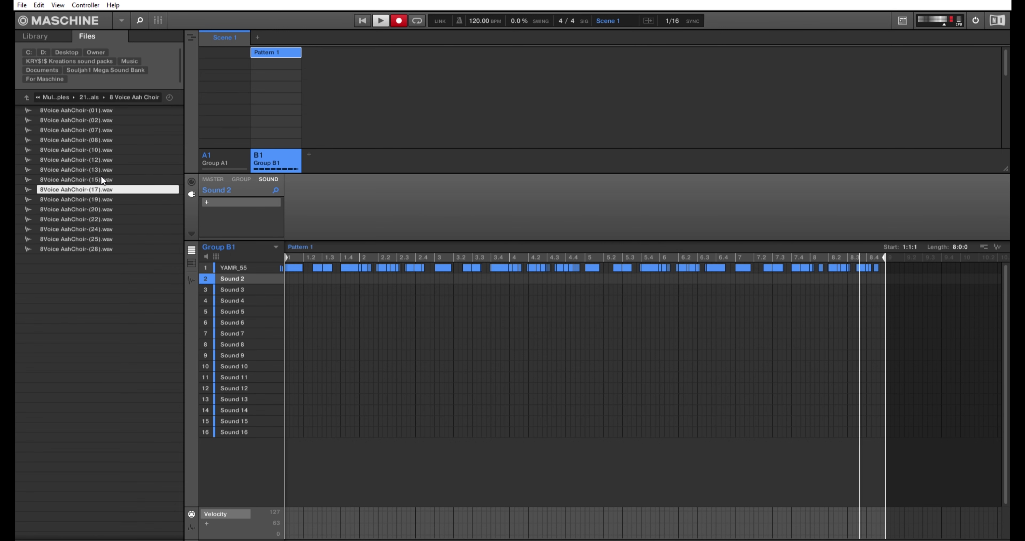
{"action": "left_click", "coordinate": [96, 150]}
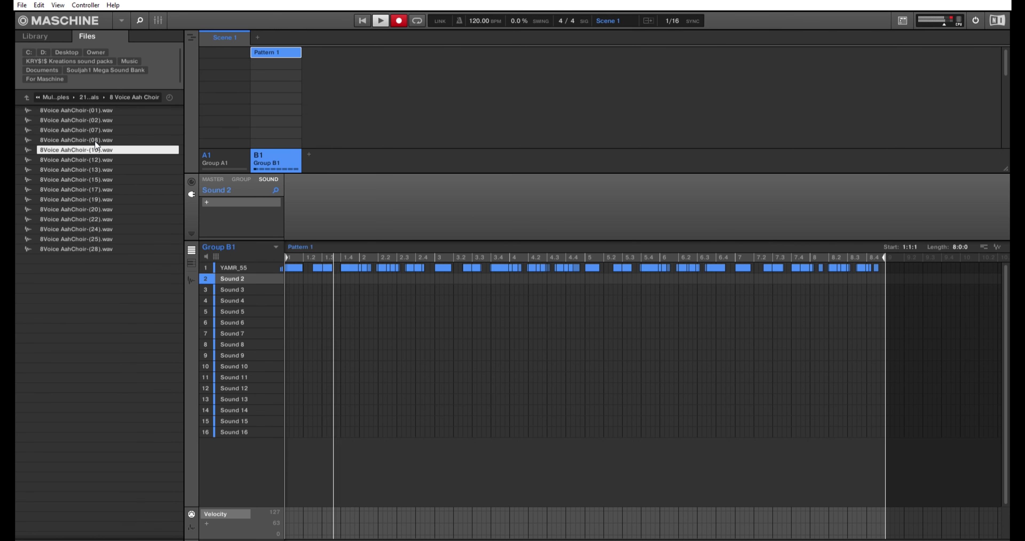
{"action": "left_click", "coordinate": [104, 244]}
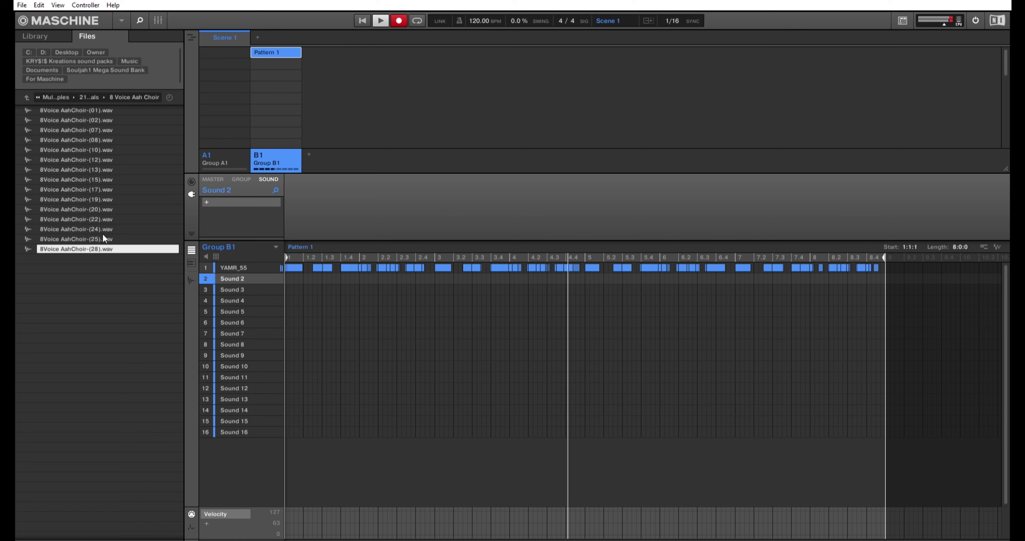
{"action": "left_click_drag", "start_coordinate": [105, 247], "coordinate": [242, 274]}
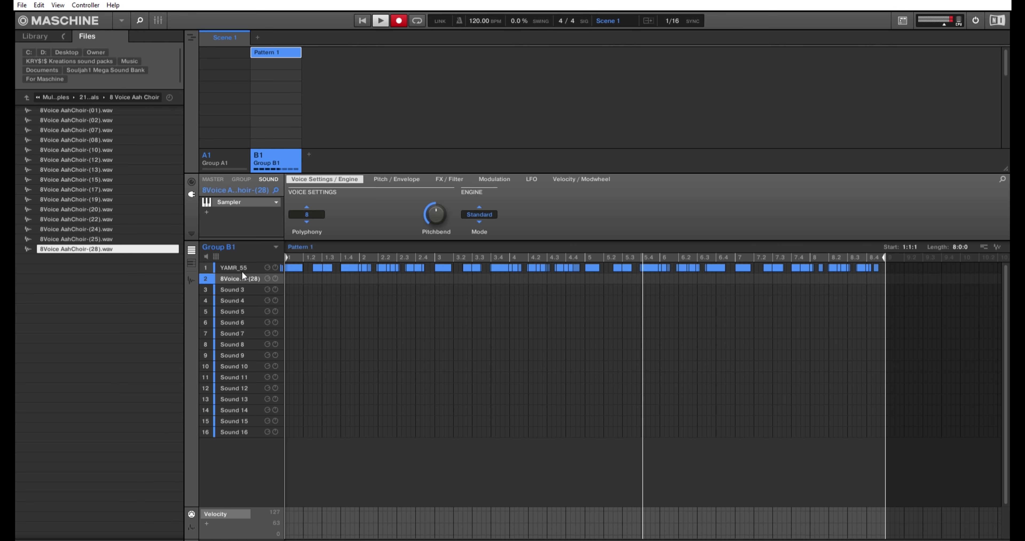
Step: Set the choir sampler's polyphony to Legato and its envelope type to ADSR
{"action": "left_click", "coordinate": [306, 206]}
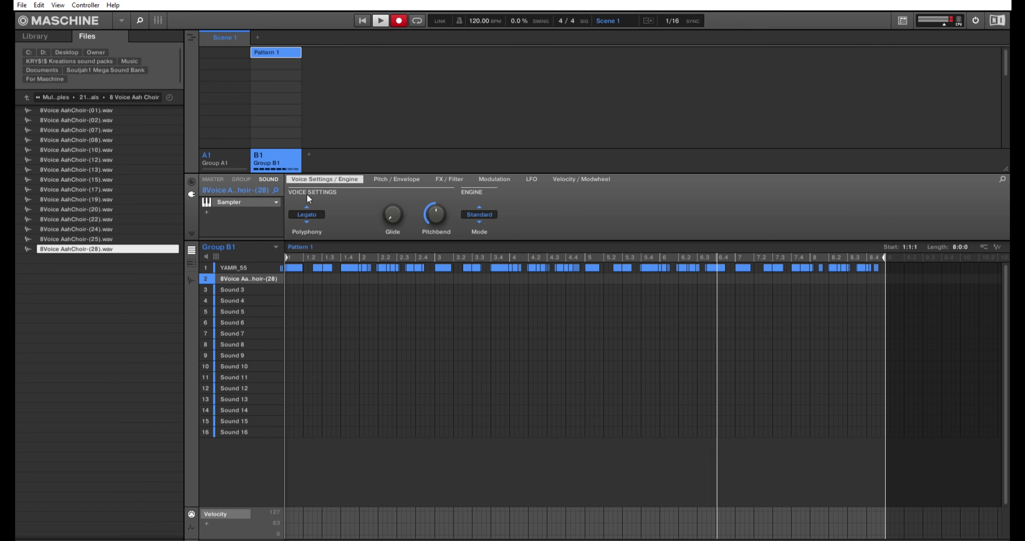
{"action": "left_click", "coordinate": [421, 179]}
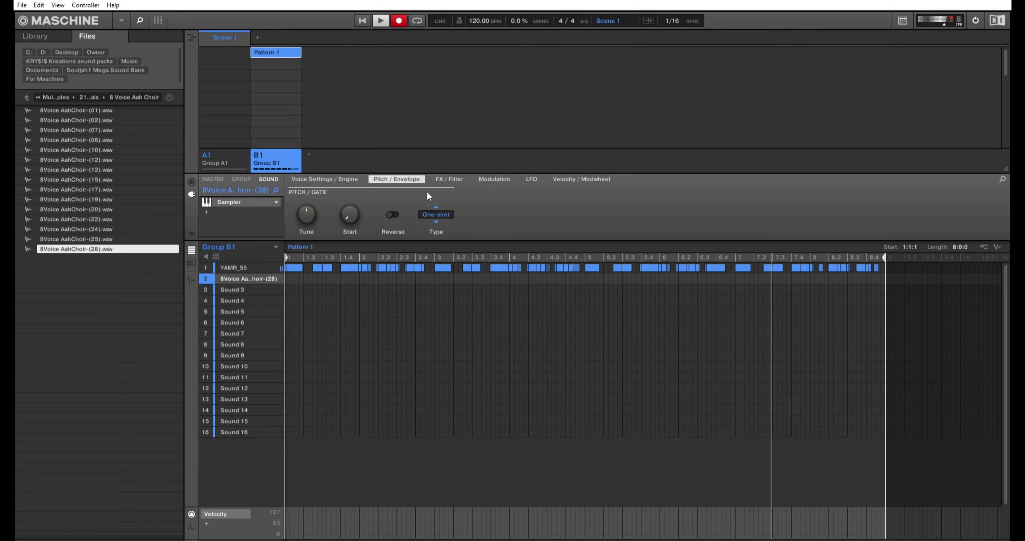
{"action": "left_click", "coordinate": [440, 213]}
Step: Record a repeating descending choir melody over Pattern 1 and return to the view of all sounds
{"action": "key", "text": "r"}
{"action": "key", "text": "k"}
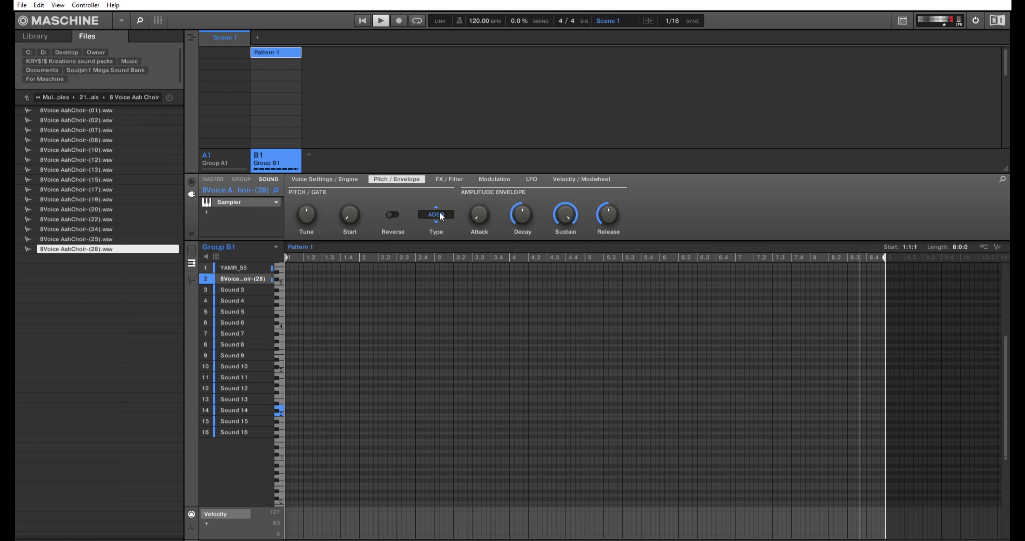
{"action": "key", "text": "r"}
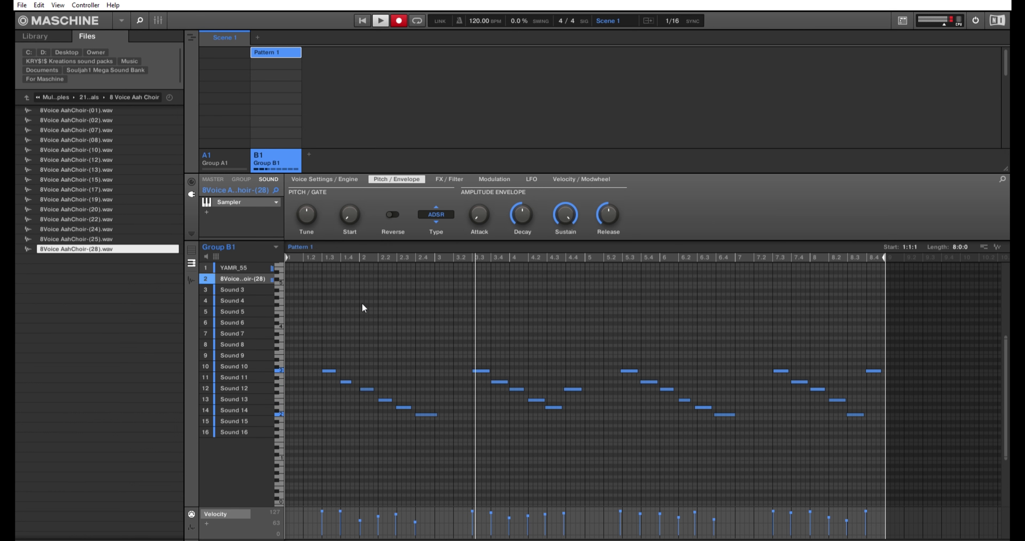
{"action": "left_click", "coordinate": [191, 237]}
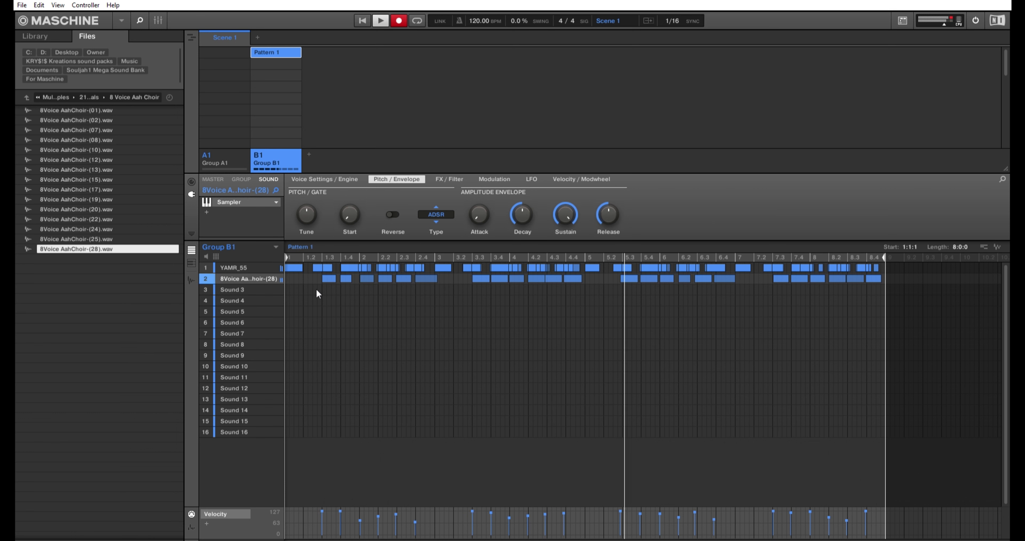
Step: Tighten the timing of all choir notes to the grid and select both sounds' notes in bars 7 and 8
{"action": "left_click_drag", "start_coordinate": [309, 274], "coordinate": [907, 285]}
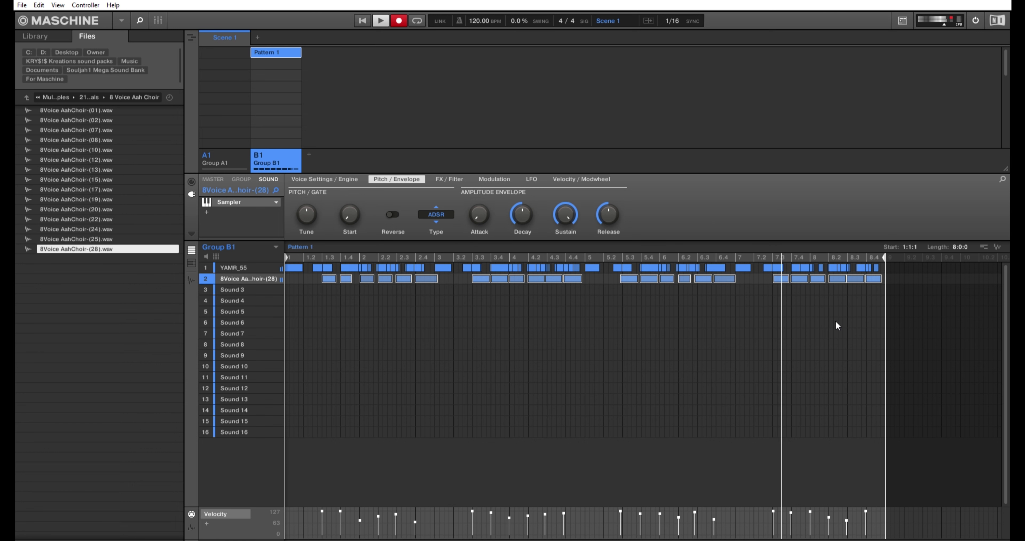
{"action": "left_click", "coordinate": [611, 364]}
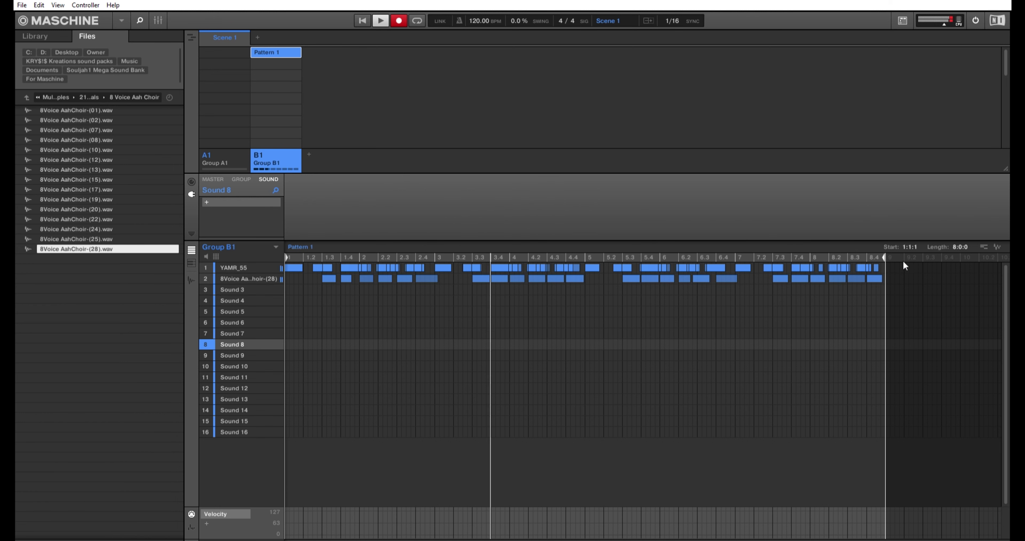
{"action": "left_click_drag", "start_coordinate": [907, 273], "coordinate": [588, 255]}
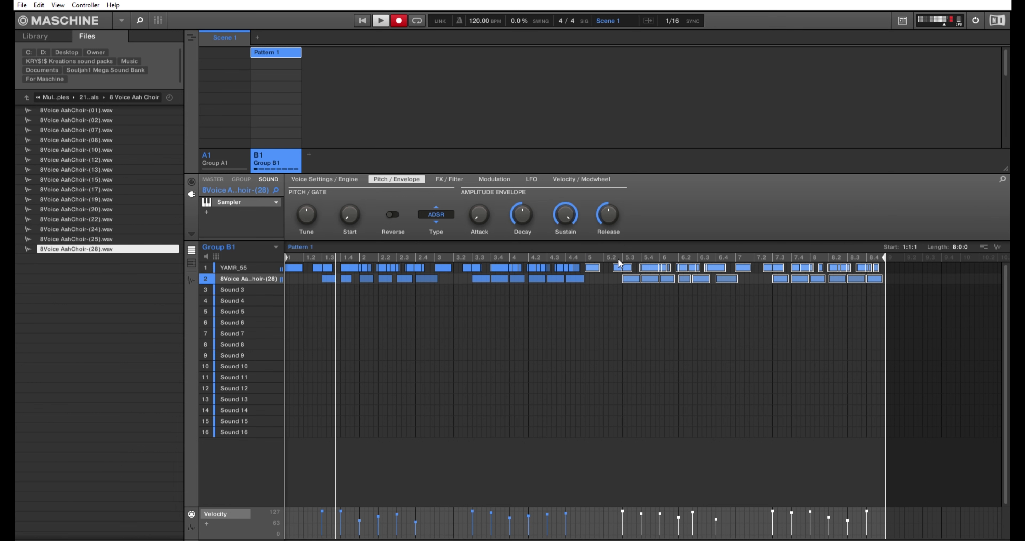
{"action": "left_click", "coordinate": [440, 299]}
{"action": "left_click_drag", "start_coordinate": [441, 291], "coordinate": [540, 229]}
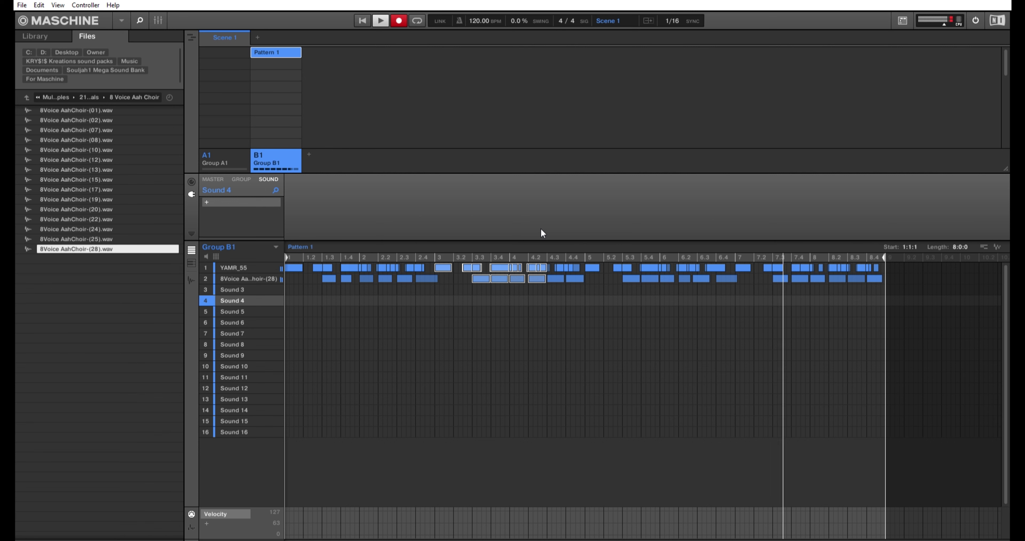
{"action": "left_click_drag", "start_coordinate": [925, 260], "coordinate": [743, 272]}
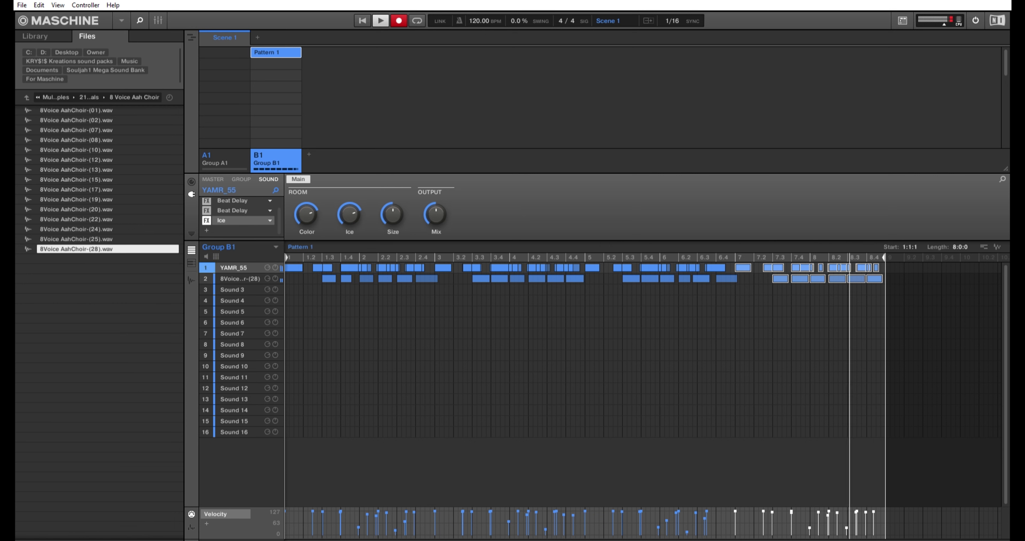
Step: Add an Ice effect after the sampler on the 8Voice AahChoir sound
{"action": "right_click", "coordinate": [215, 220]}
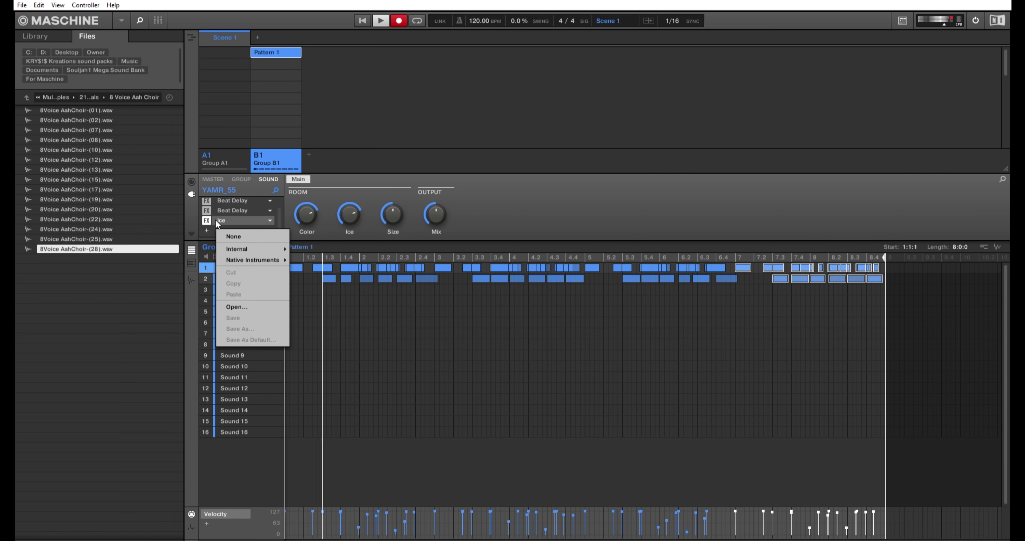
{"action": "left_click", "coordinate": [559, 195]}
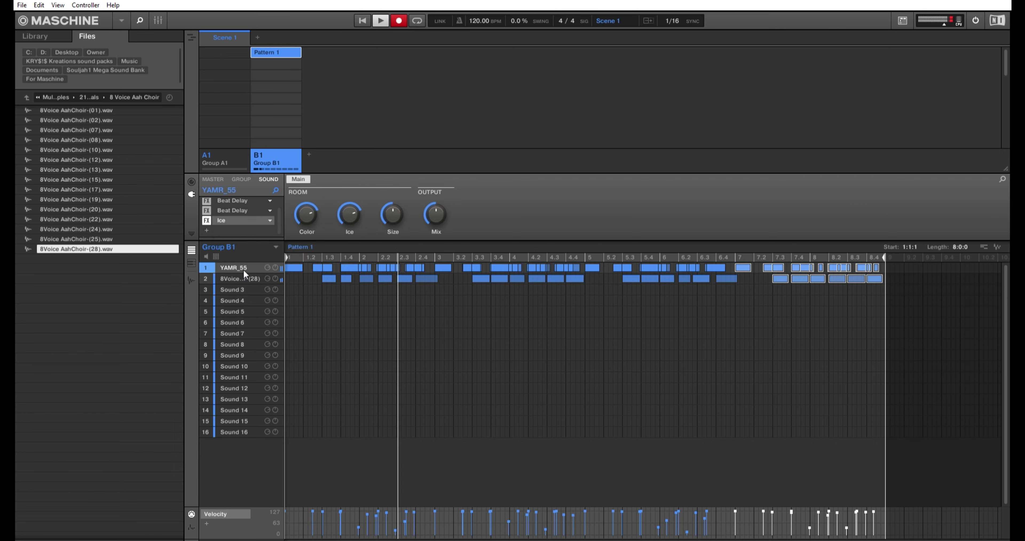
{"action": "left_click", "coordinate": [242, 278]}
{"action": "left_click", "coordinate": [207, 212]}
{"action": "mouse_move", "coordinate": [244, 229]}
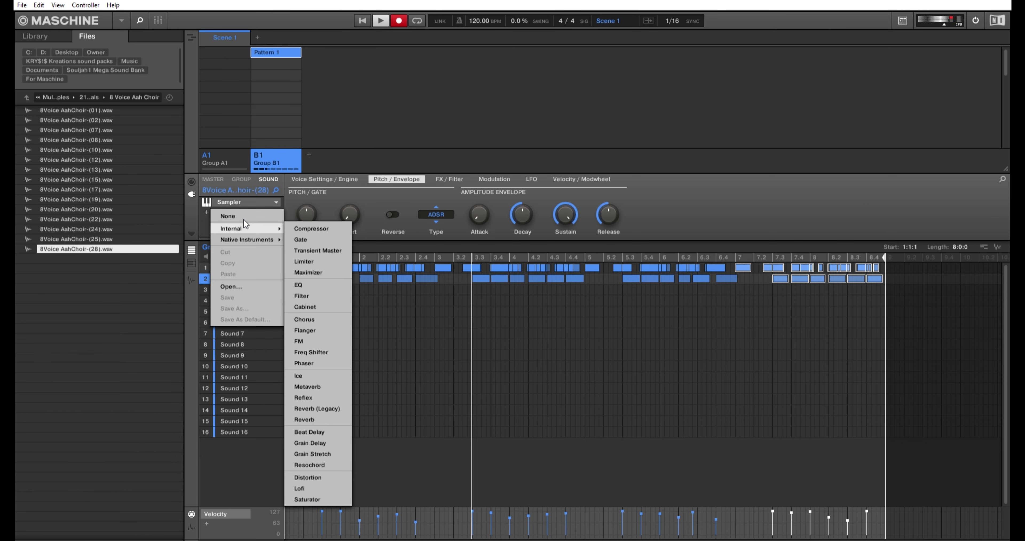
{"action": "left_click", "coordinate": [316, 366]}
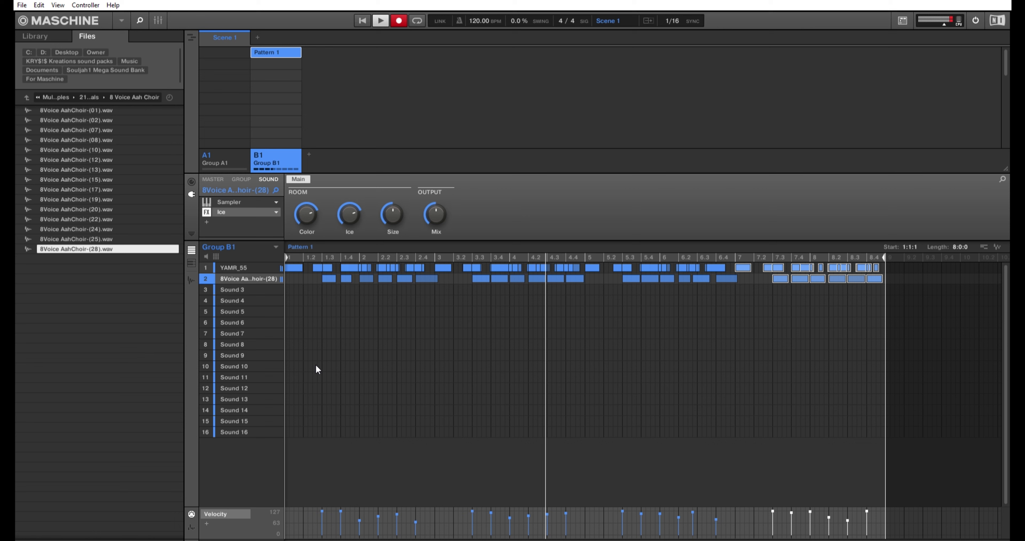
Step: Restart the pattern from its beginning and lower the mix of the choir's Ice effect to a small amount
{"action": "mouse_move", "coordinate": [441, 196]}
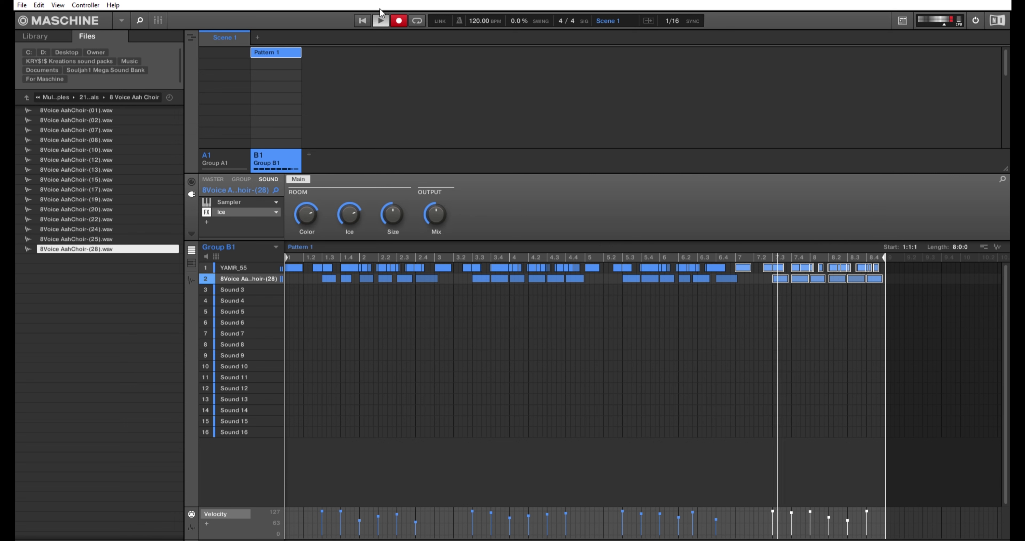
{"action": "left_click", "coordinate": [363, 20]}
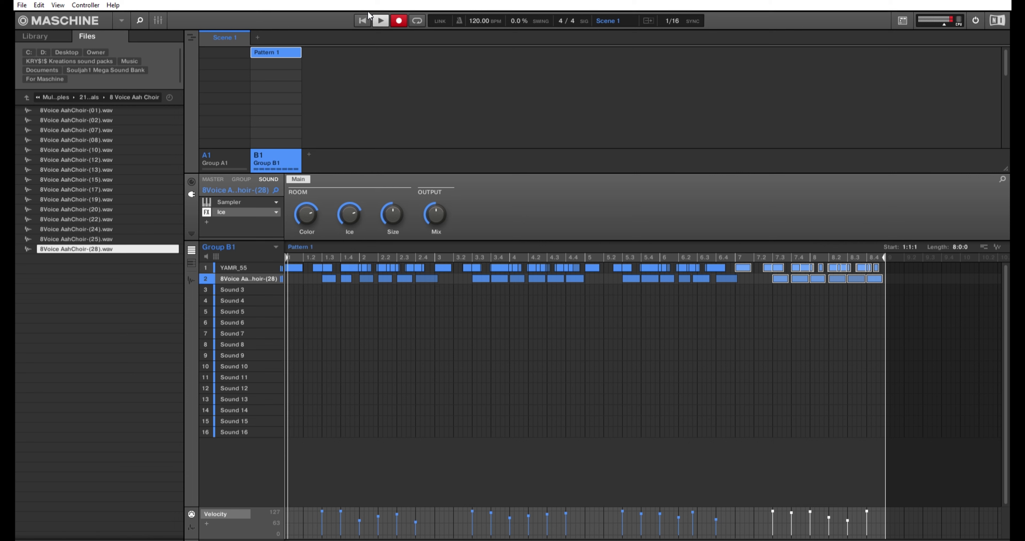
{"action": "left_click", "coordinate": [276, 211]}
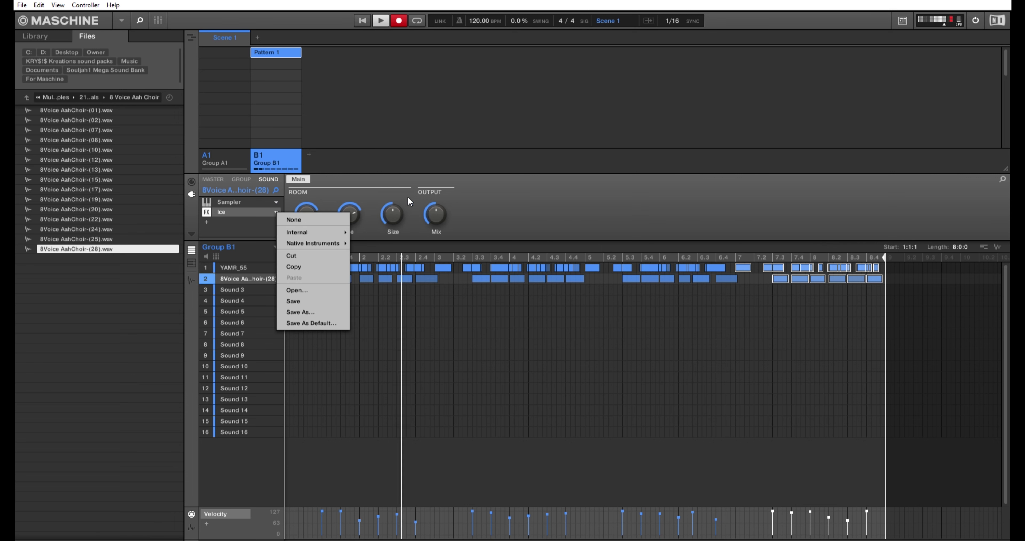
{"action": "left_click", "coordinate": [438, 203]}
{"action": "left_click_drag", "start_coordinate": [436, 204], "coordinate": [435, 237]}
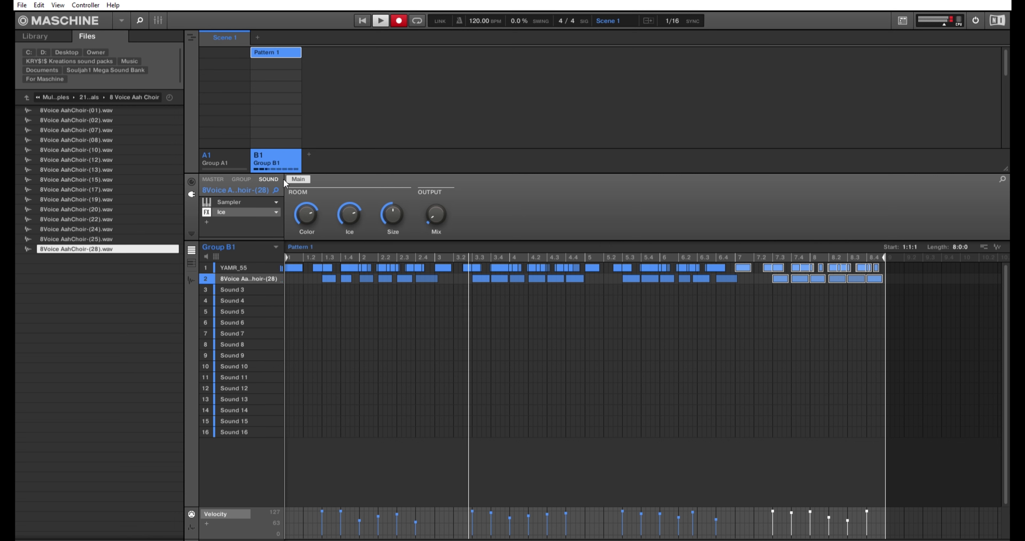
{"action": "left_click", "coordinate": [248, 171]}
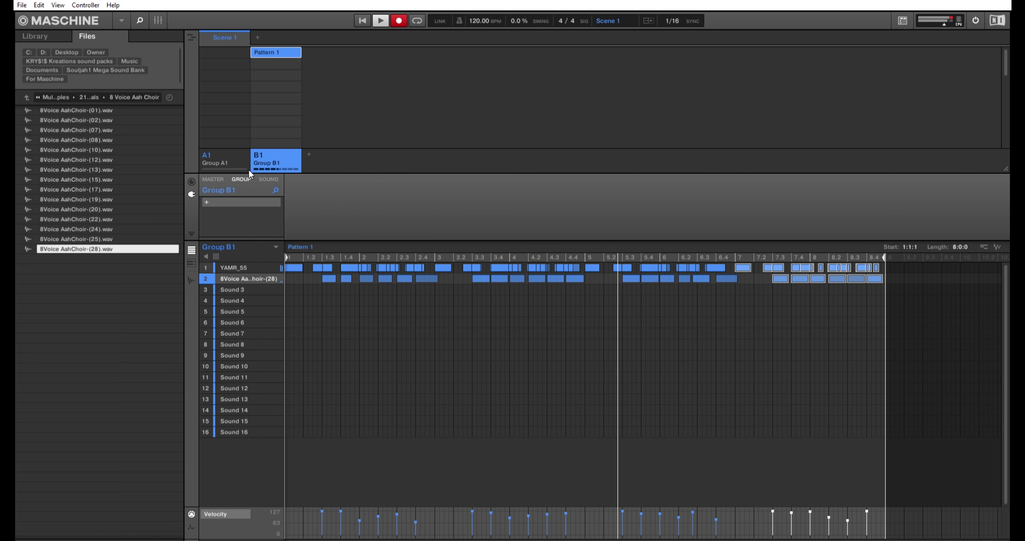
{"action": "right_click", "coordinate": [246, 198]}
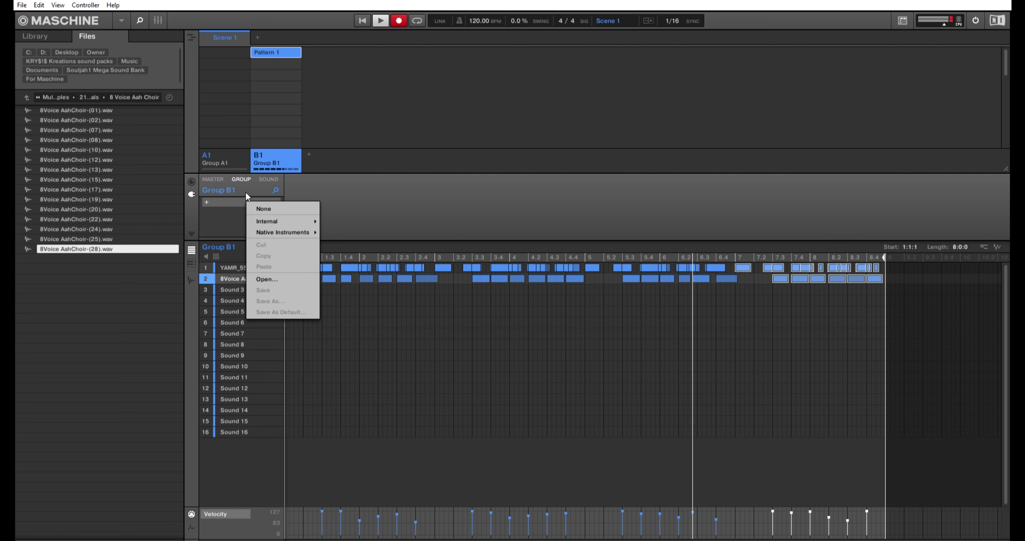
{"action": "mouse_move", "coordinate": [281, 218]}
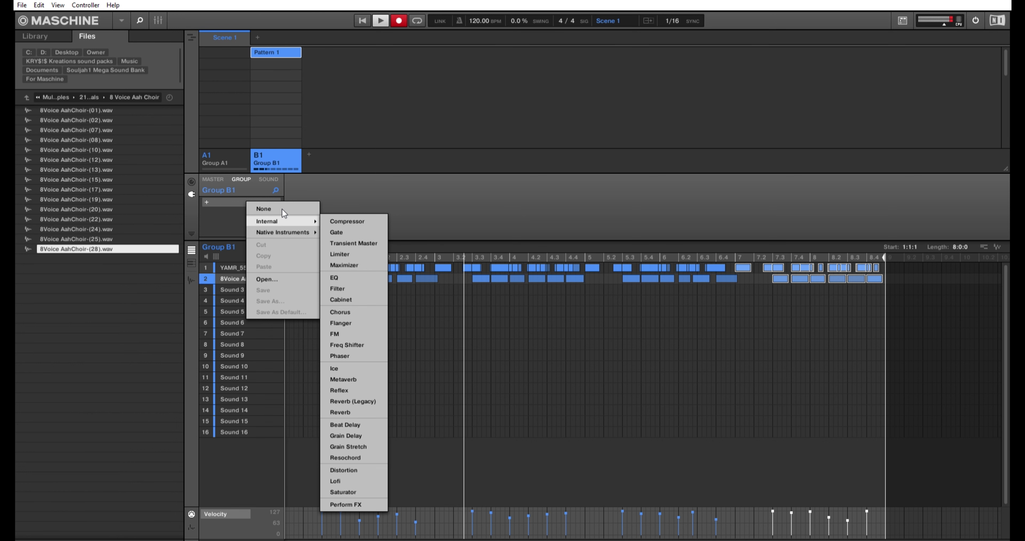
{"action": "left_click", "coordinate": [458, 203]}
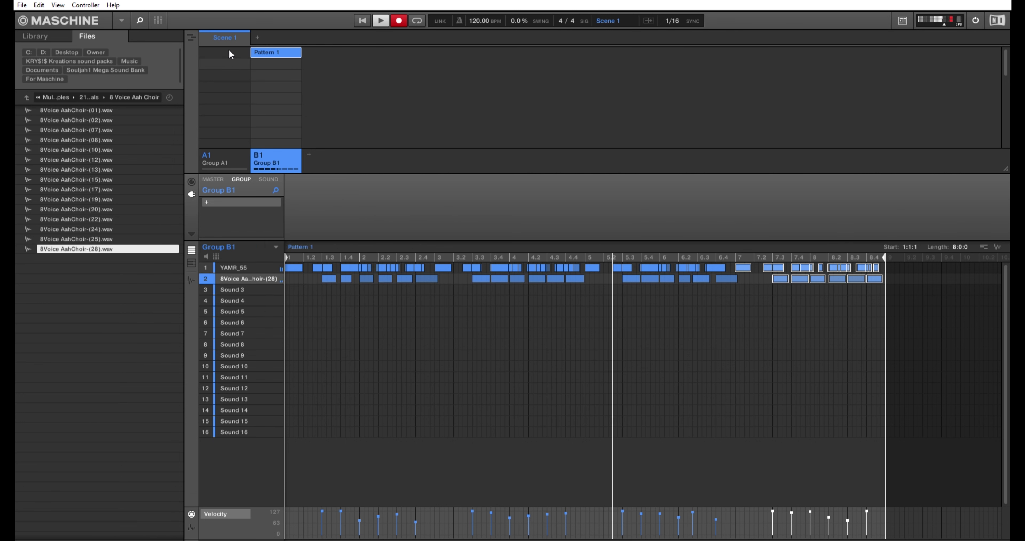
Step: Load z - bass 03.wav from the 04 - Synth Basses folder into the empty Sound 3 slot
{"action": "left_click", "coordinate": [235, 289]}
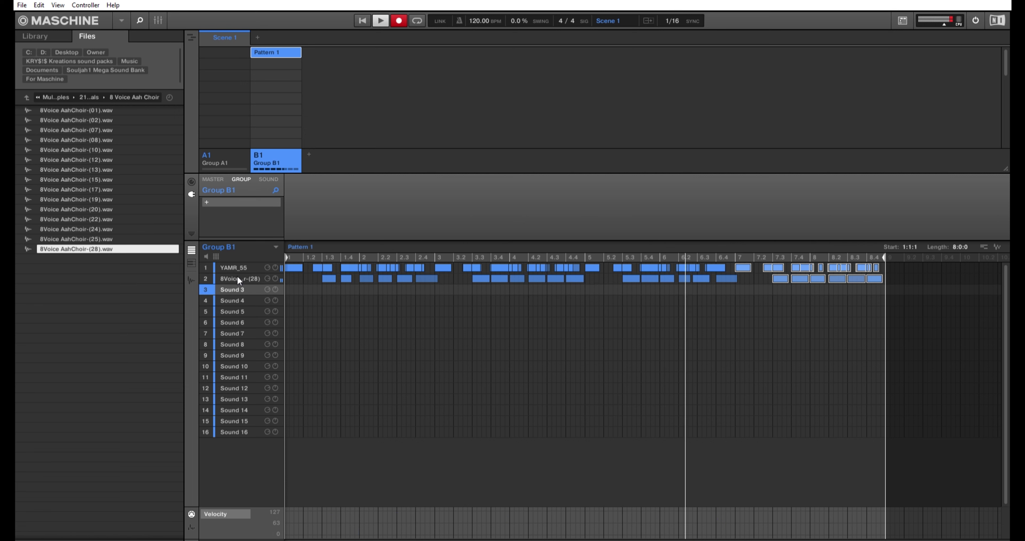
{"action": "left_click", "coordinate": [27, 90]}
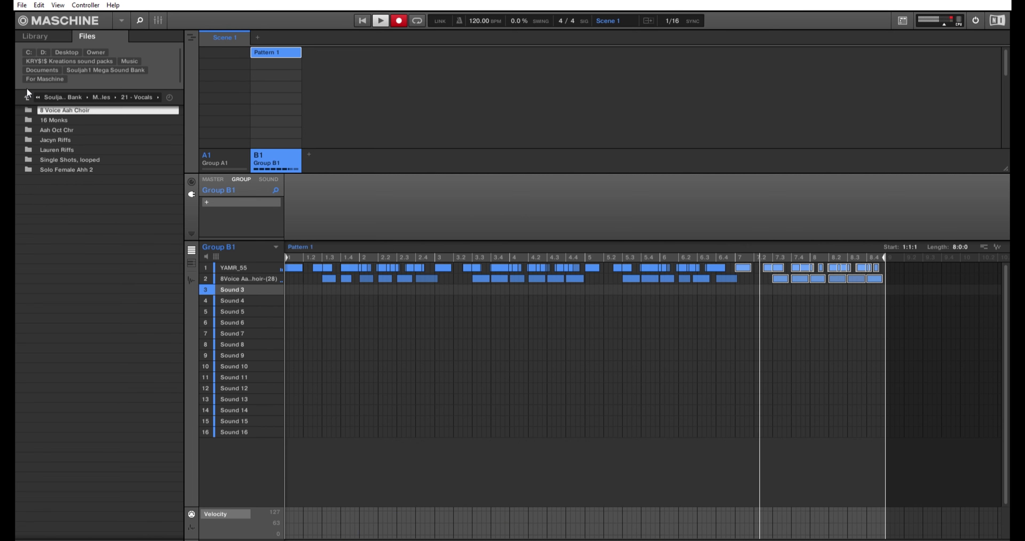
{"action": "left_click", "coordinate": [26, 91]}
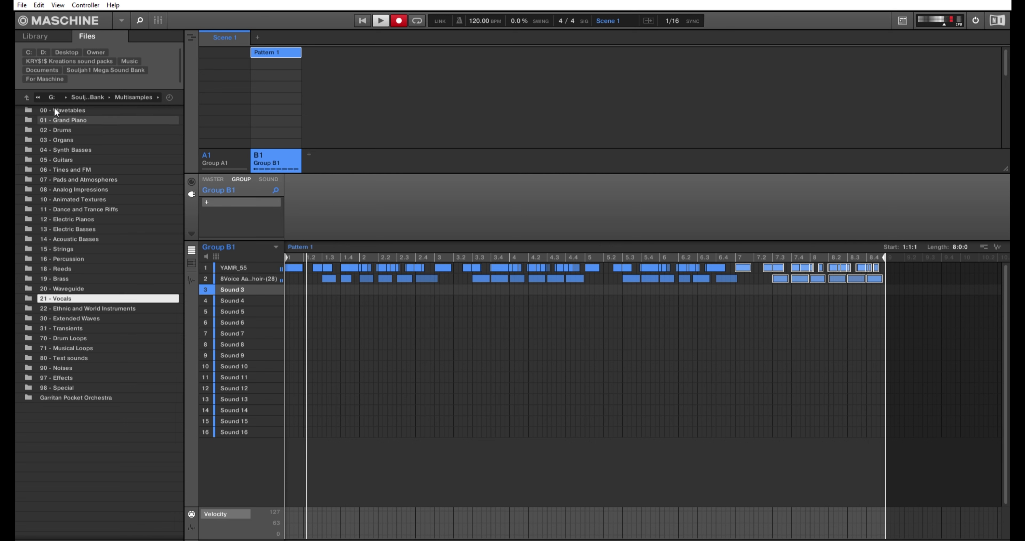
{"action": "double_click", "coordinate": [64, 144]}
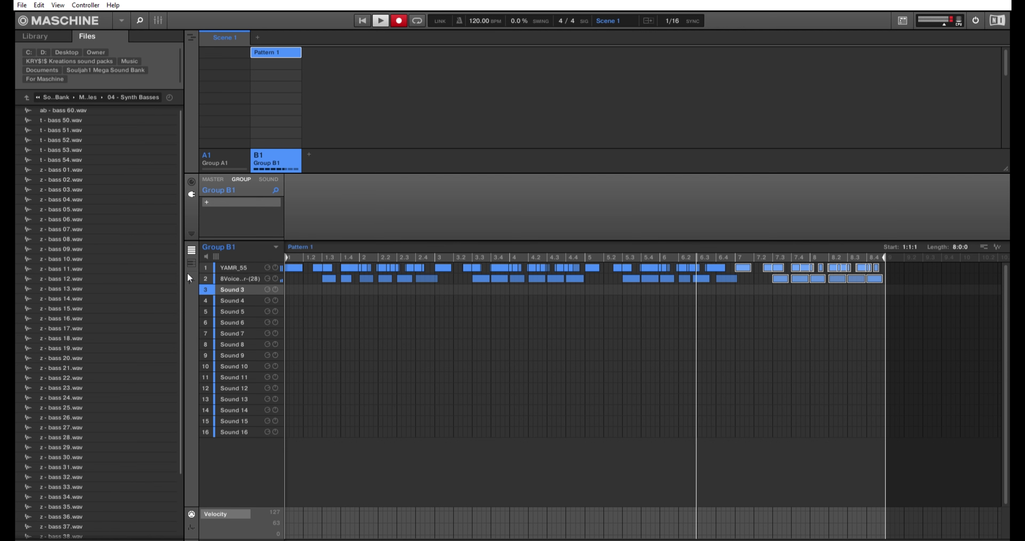
{"action": "left_click", "coordinate": [80, 187]}
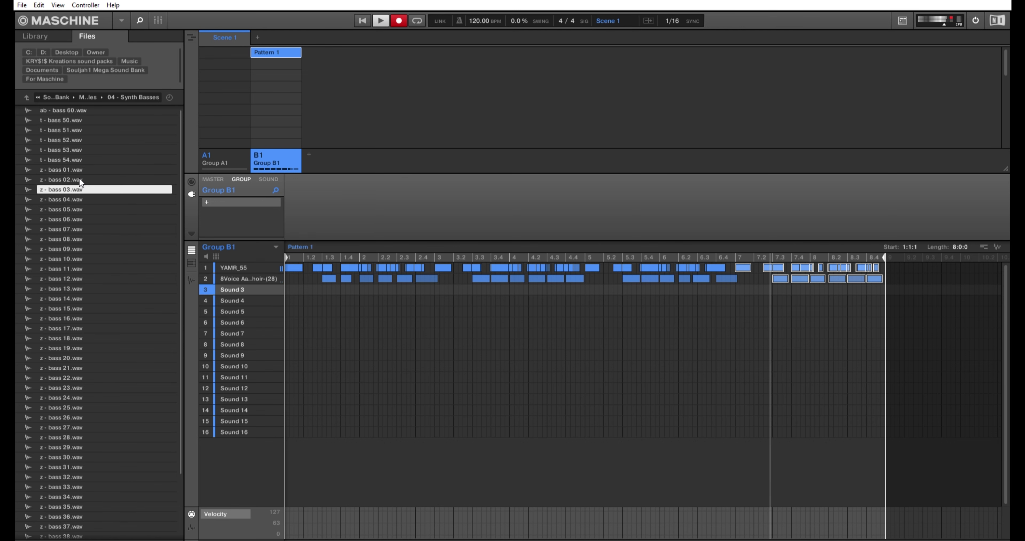
{"action": "left_click_drag", "start_coordinate": [80, 181], "coordinate": [240, 289]}
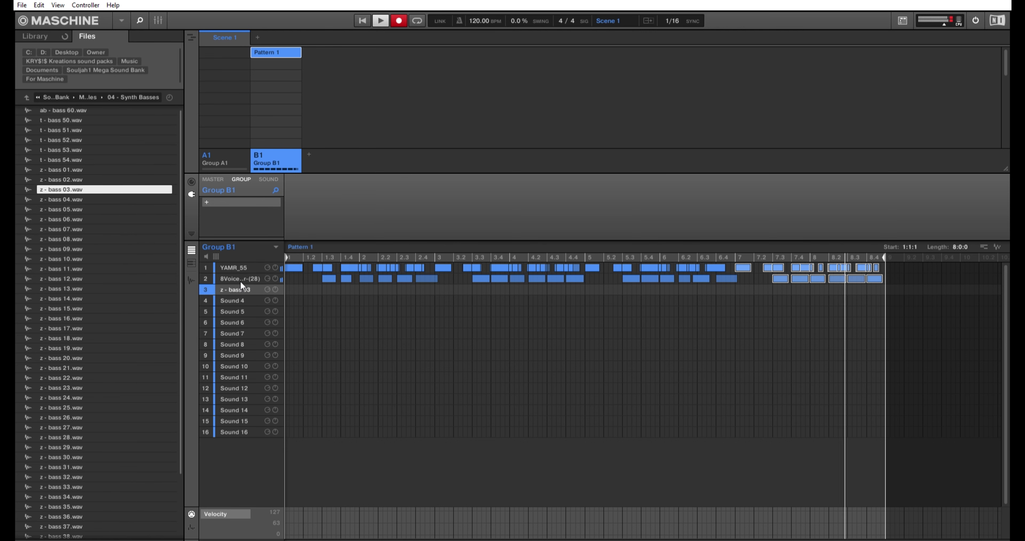
Step: Set the z - bass 03 sampler to Legato polyphony and an ADSR envelope, with velocity no longer affecting volume
{"action": "left_click", "coordinate": [268, 178]}
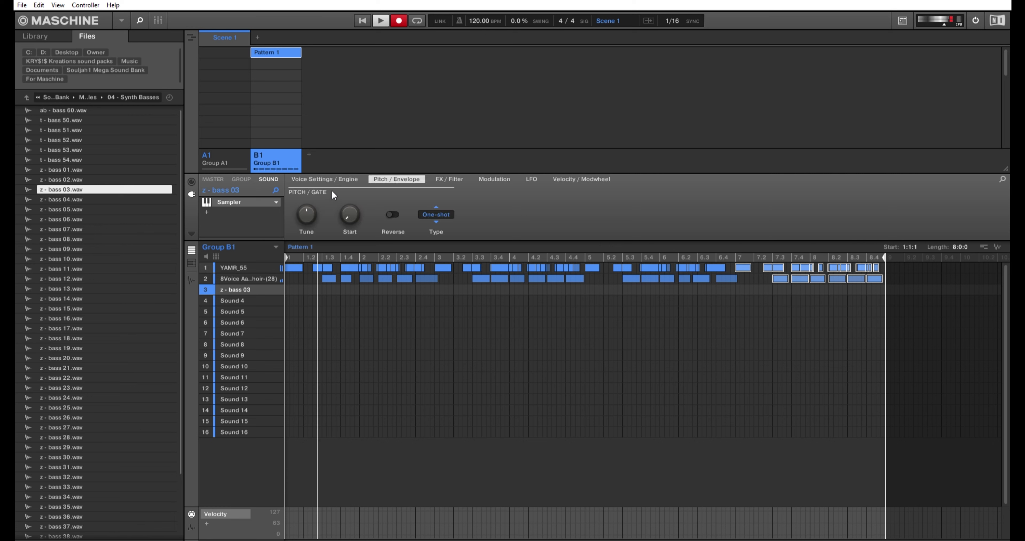
{"action": "left_click_drag", "start_coordinate": [318, 214], "coordinate": [309, 191]}
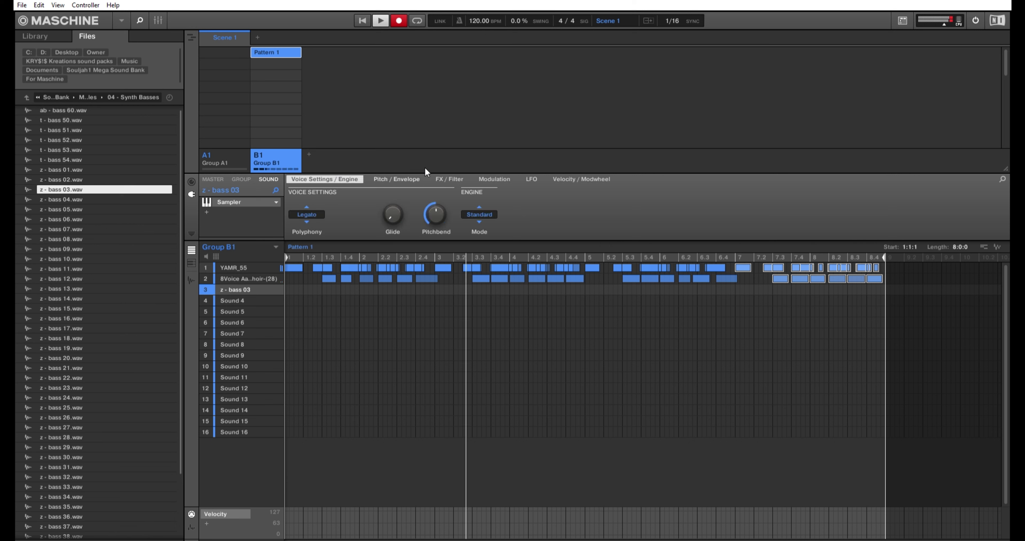
{"action": "left_click", "coordinate": [398, 178]}
{"action": "left_click", "coordinate": [439, 211]}
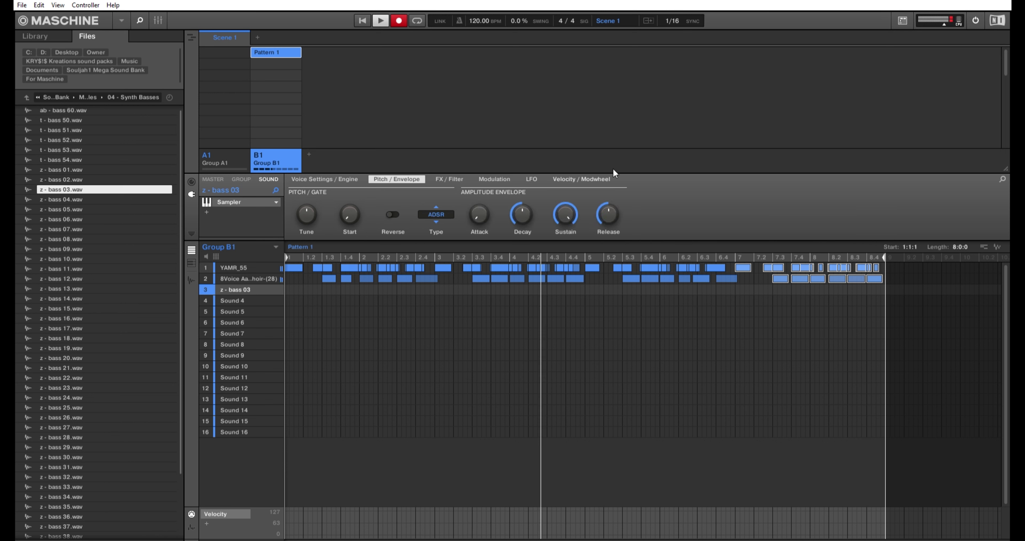
{"action": "left_click", "coordinate": [592, 179]}
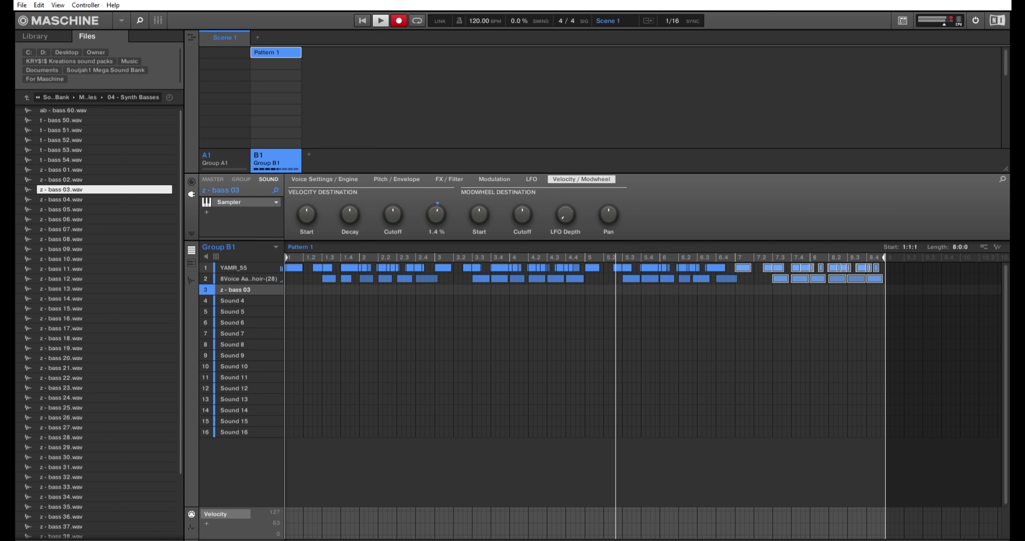
{"action": "left_click_drag", "start_coordinate": [436, 215], "coordinate": [436, 214]}
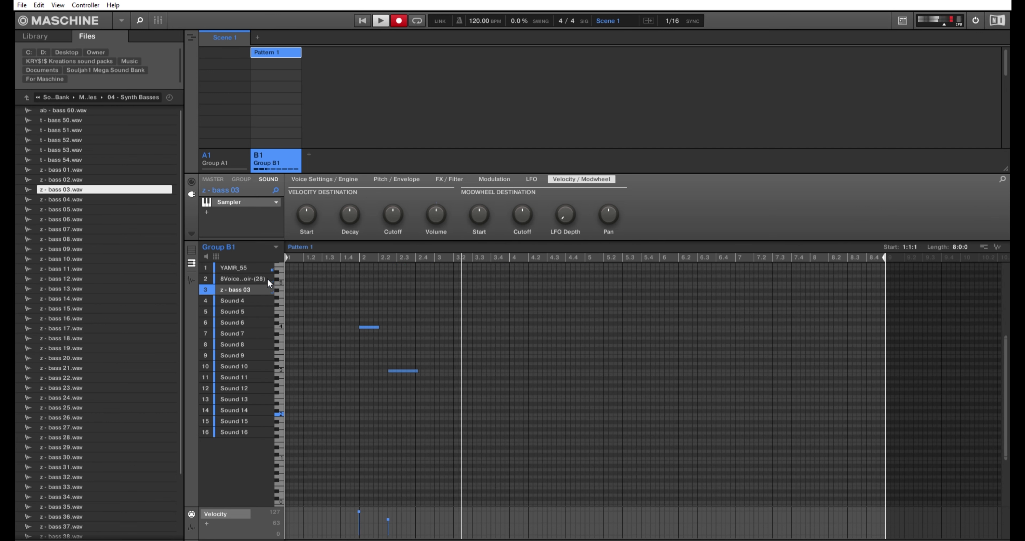
Step: Undo the recorded bass notes and turn off recording
{"action": "key", "text": "ctrl+z"}
{"action": "key", "text": "r"}
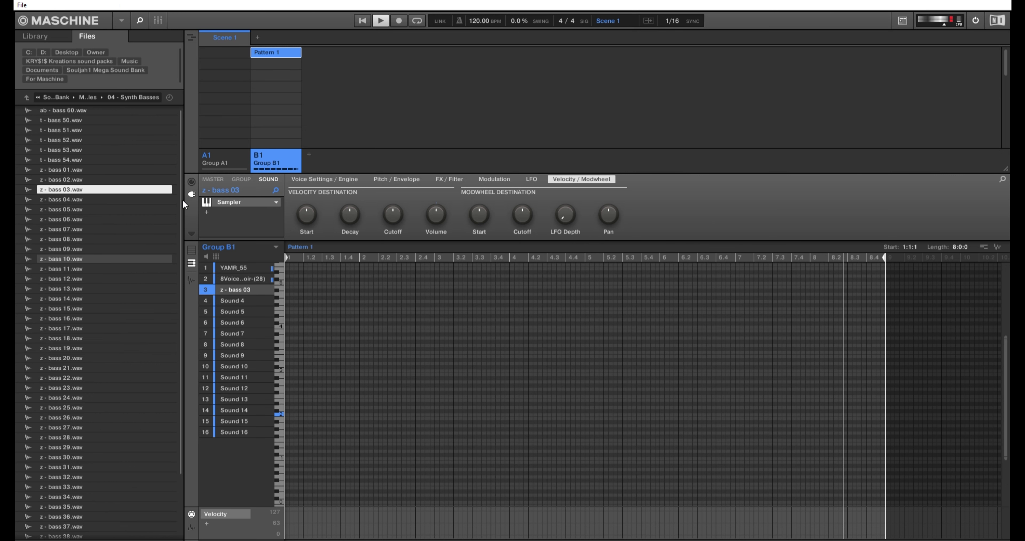
Step: Check the z - bass 10.wav and ab - bass 60.wav samples as alternative basses
{"action": "left_click", "coordinate": [106, 259]}
{"action": "left_click_drag", "start_coordinate": [182, 200], "coordinate": [189, 126]}
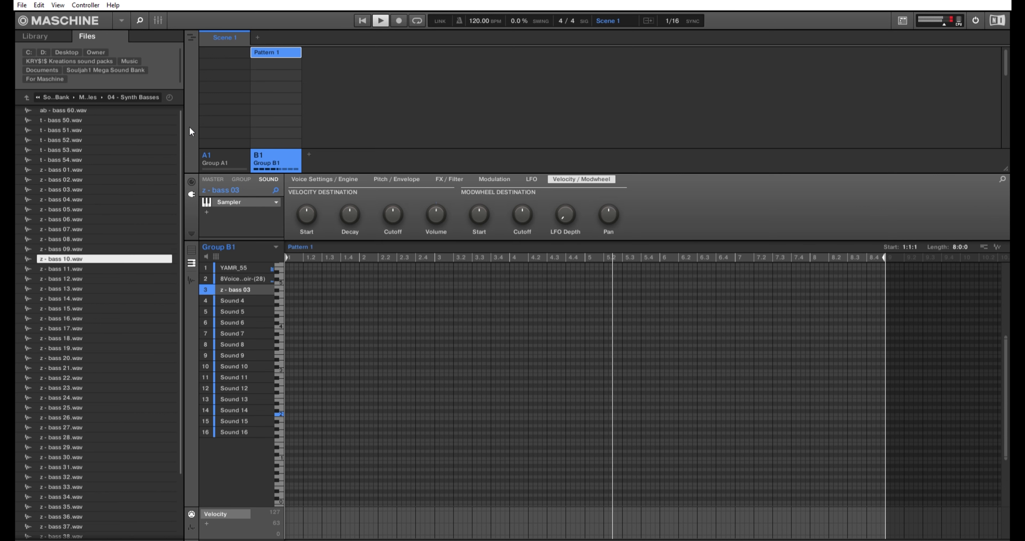
{"action": "left_click", "coordinate": [116, 99]}
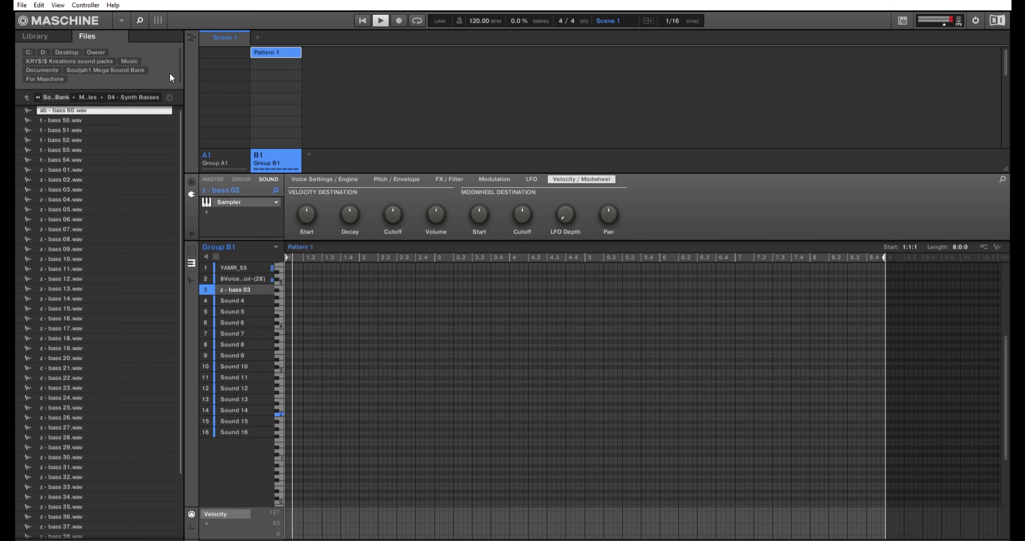
Step: Copy the YAMR_55 piano sound with its notes and paste it into the Sound 4 slot
{"action": "left_click", "coordinate": [236, 276]}
{"action": "left_click", "coordinate": [231, 267]}
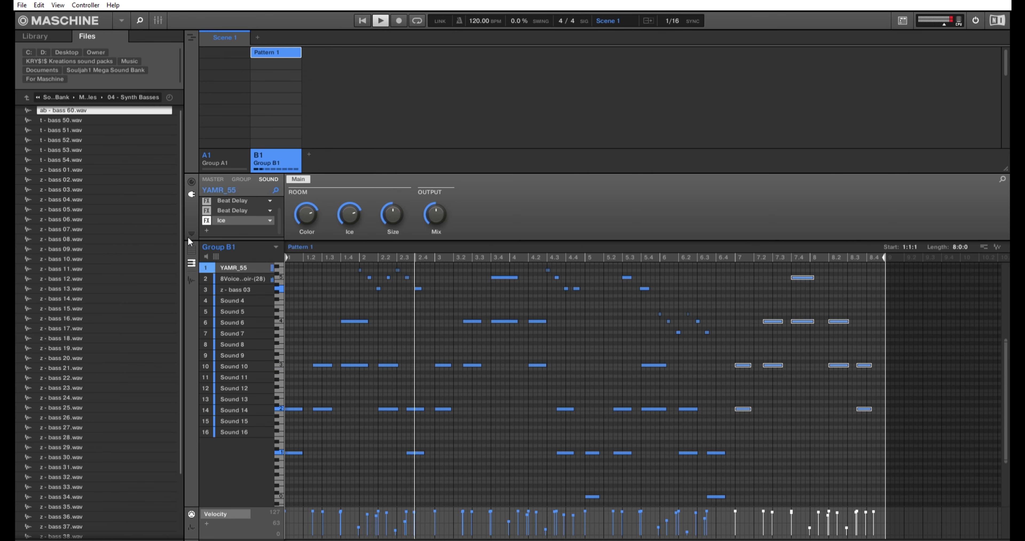
{"action": "left_click", "coordinate": [191, 249]}
{"action": "right_click", "coordinate": [248, 265]}
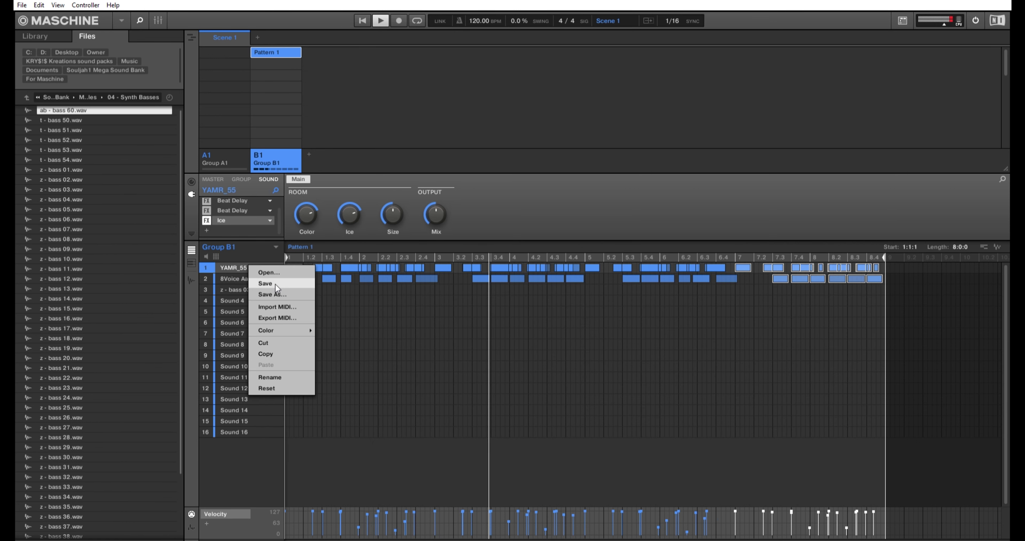
{"action": "left_click", "coordinate": [285, 343]}
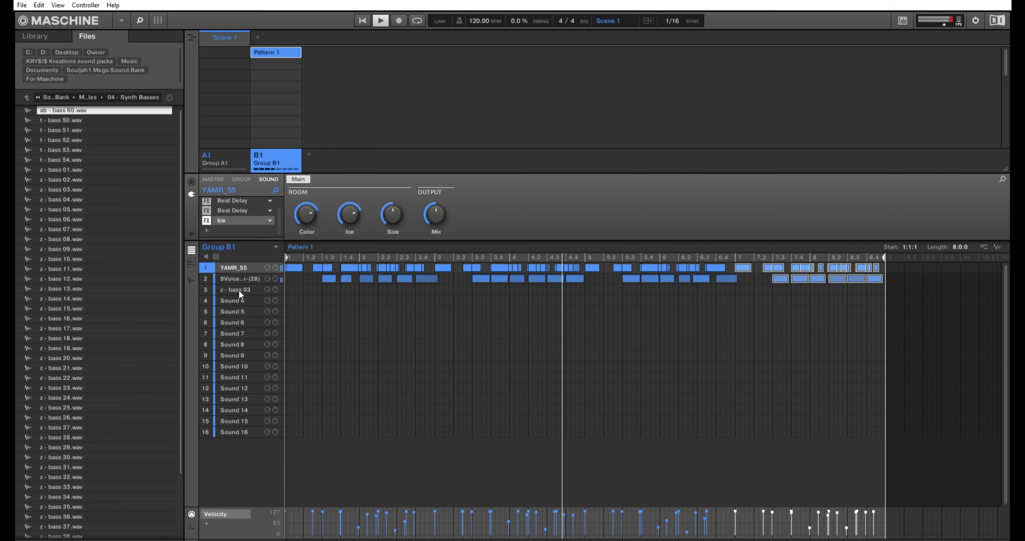
{"action": "right_click", "coordinate": [239, 300]}
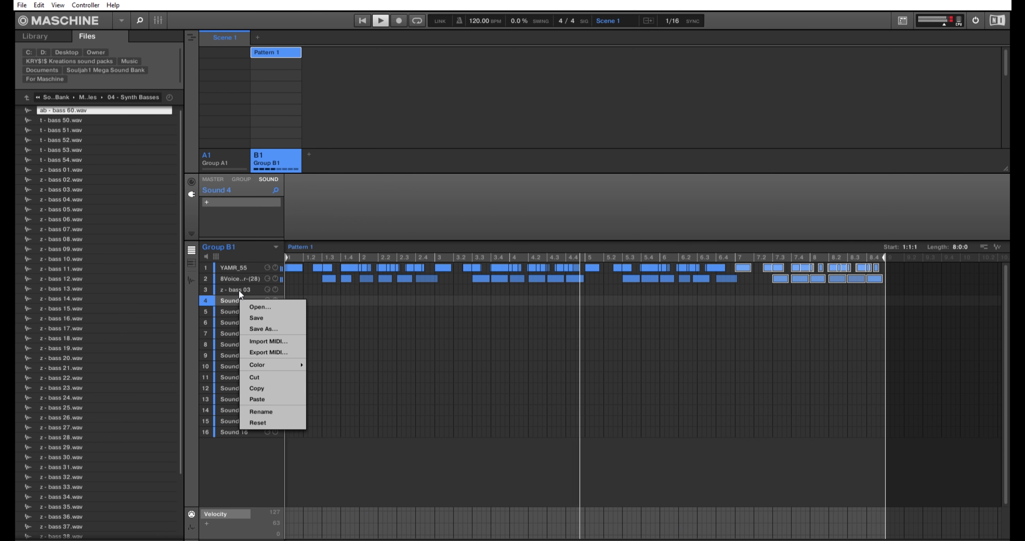
{"action": "left_click", "coordinate": [287, 394]}
Step: Replace the piano copy's sample in slot 4 with SitarE_med_A4_05.wav from the guitars' Sitar folder and restart playback
{"action": "key", "text": "space"}
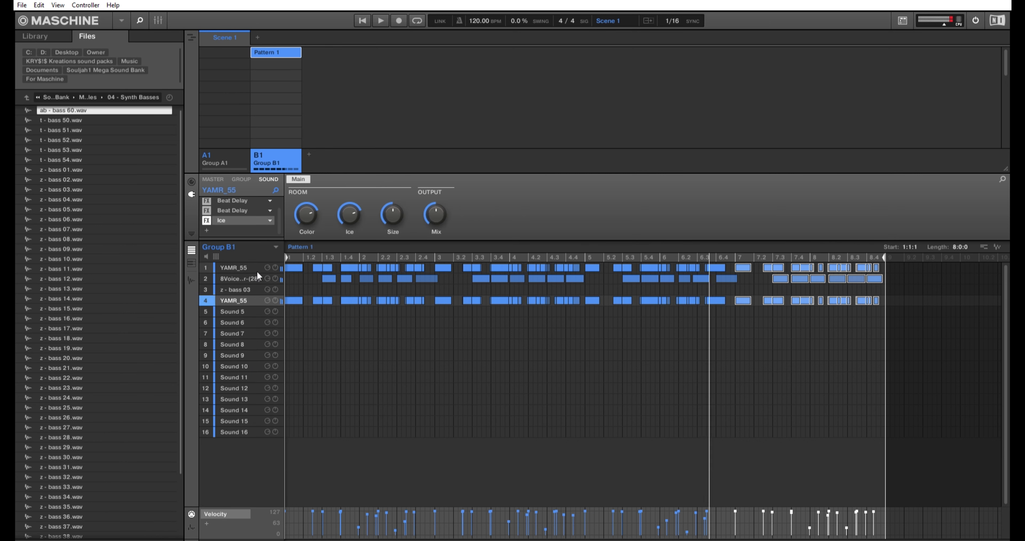
{"action": "left_click", "coordinate": [27, 89]}
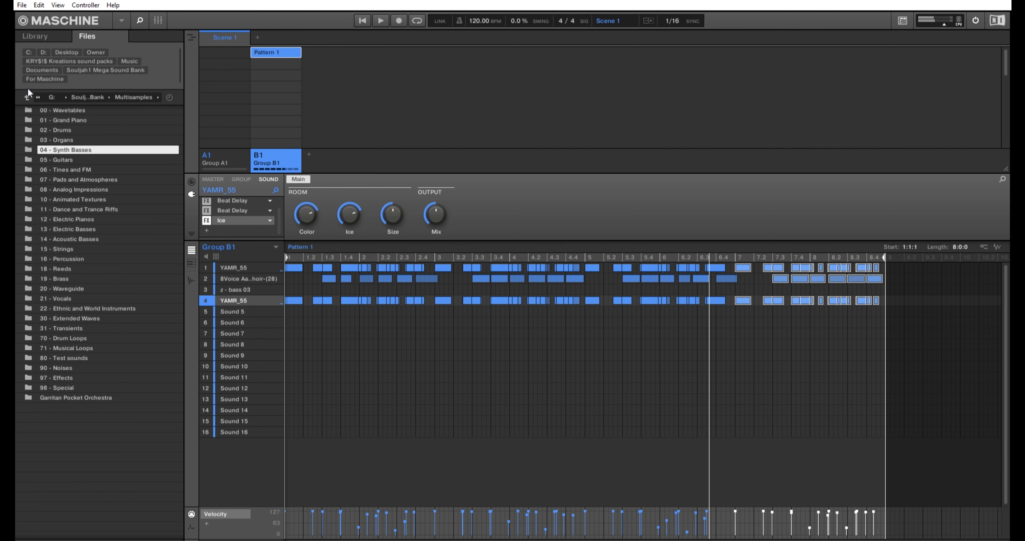
{"action": "double_click", "coordinate": [61, 152]}
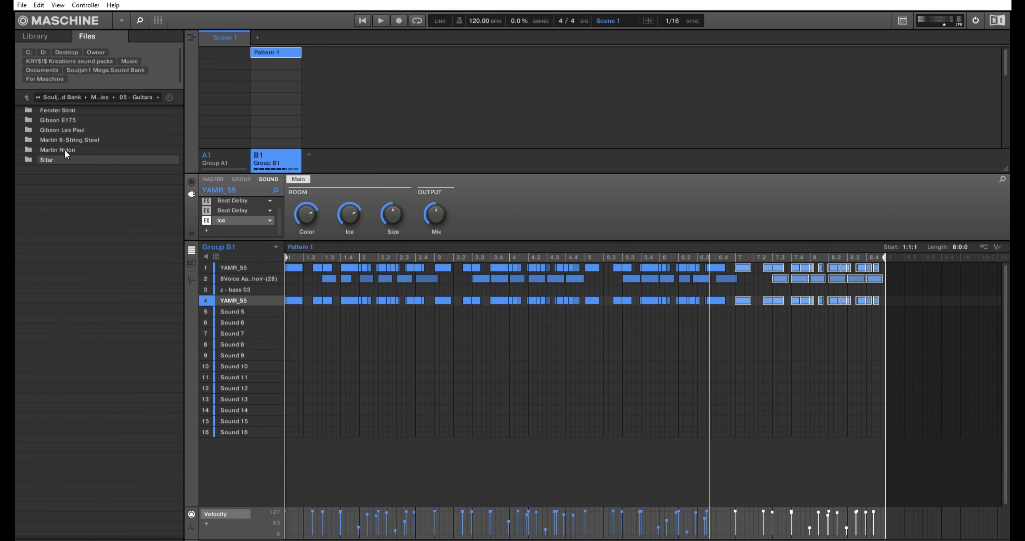
{"action": "double_click", "coordinate": [76, 156]}
{"action": "left_click", "coordinate": [84, 167]}
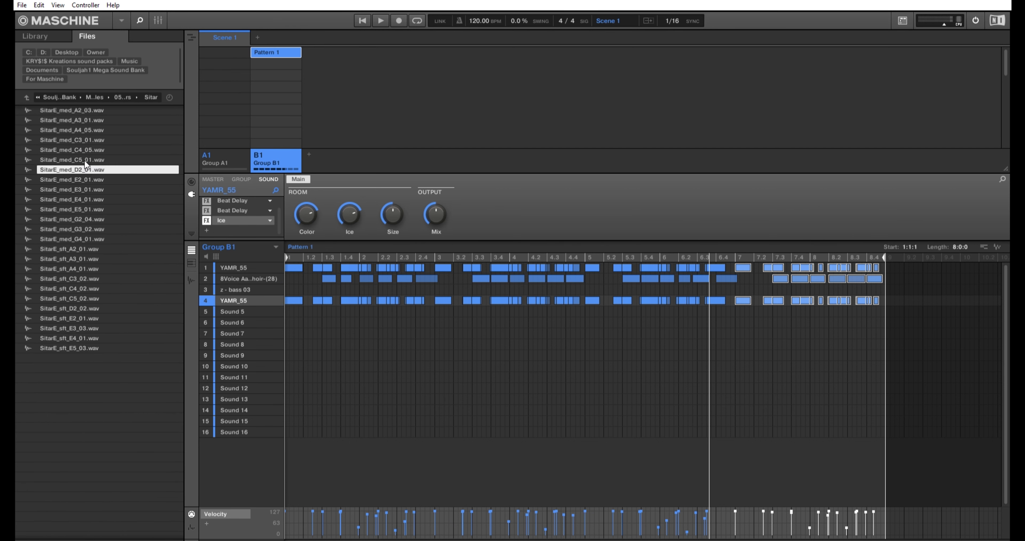
{"action": "left_click", "coordinate": [72, 126]}
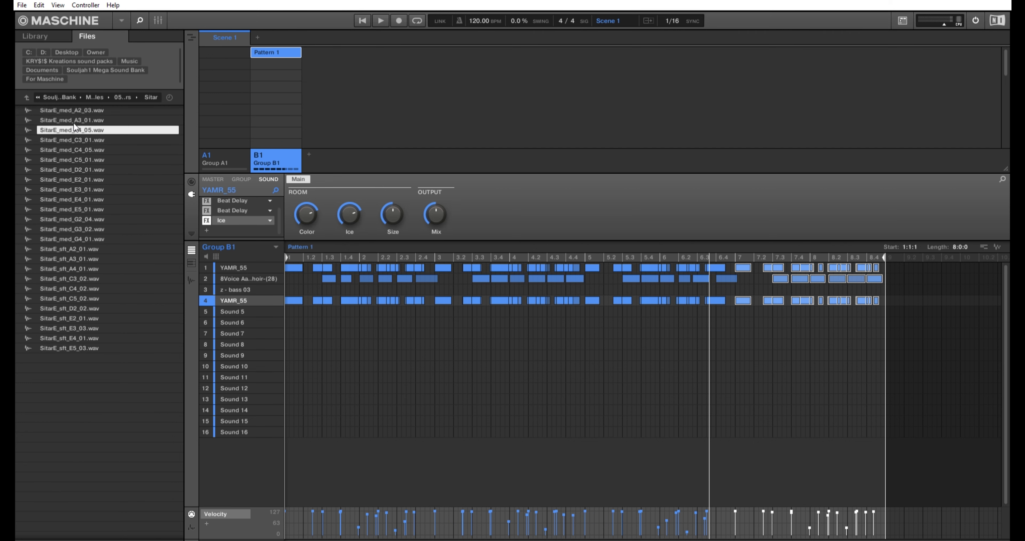
{"action": "key", "text": "space"}
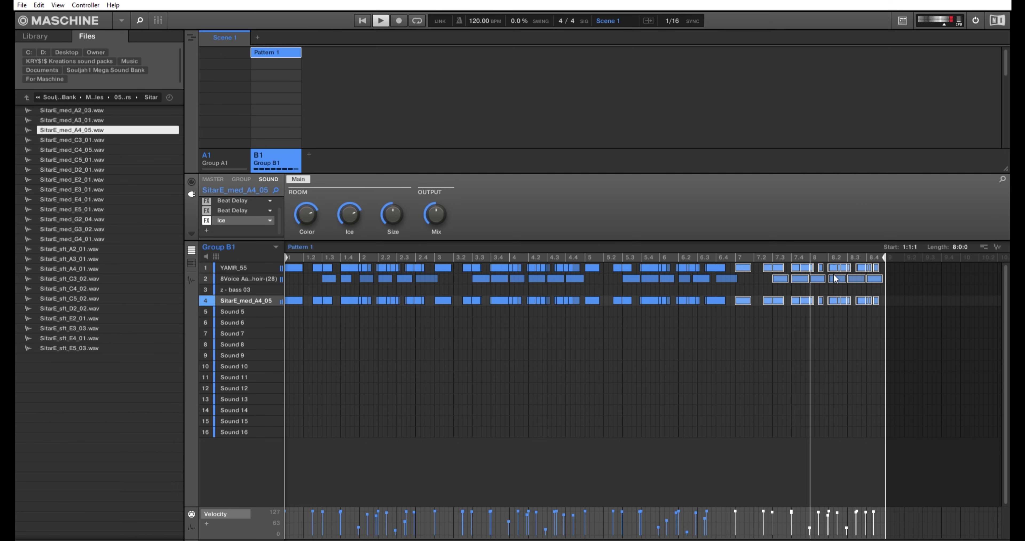
Step: Select all of the sitar's notes in Pattern 1 and play the pattern again
{"action": "left_click_drag", "start_coordinate": [899, 295], "coordinate": [225, 299]}
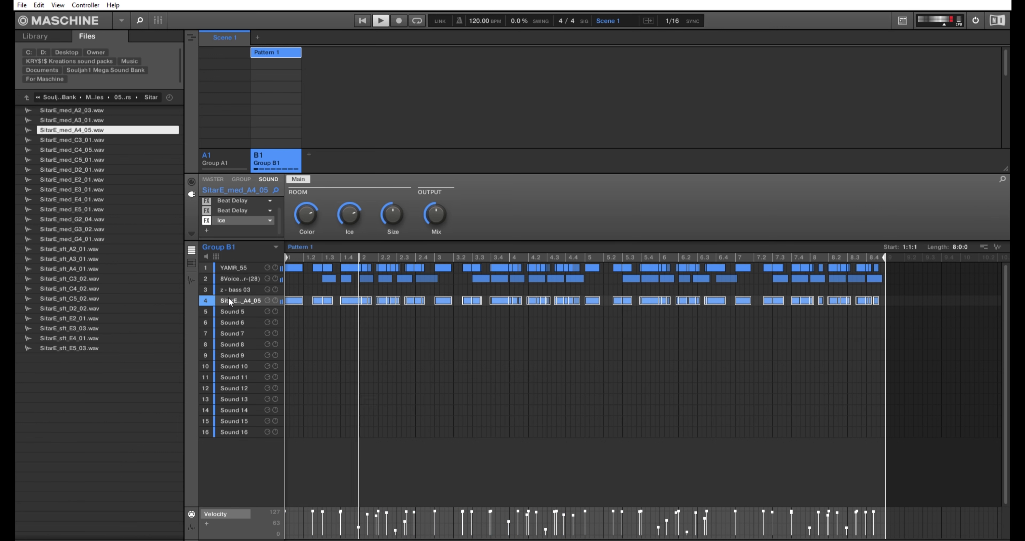
{"action": "key", "text": "ctrl+minus"}
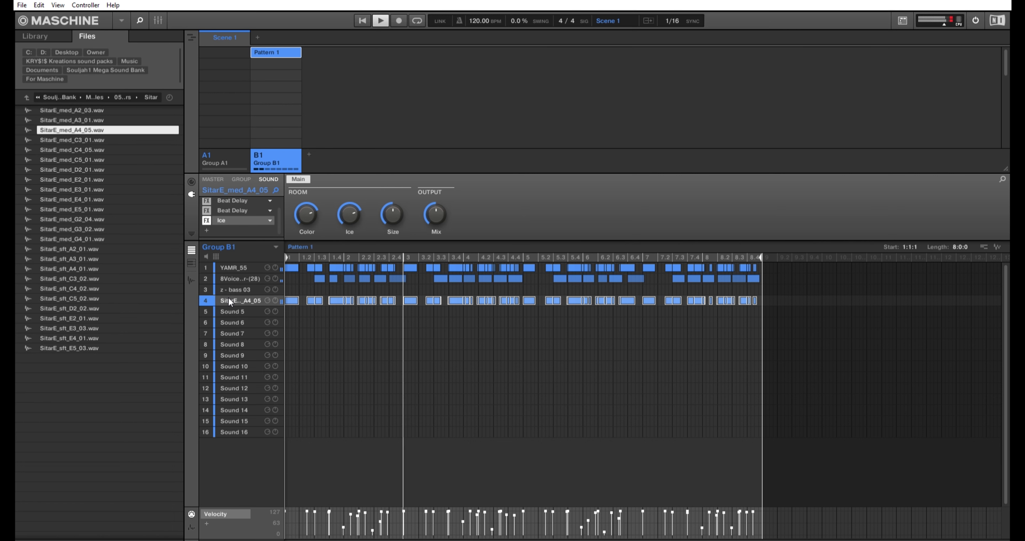
{"action": "key", "text": "ctrl+plus"}
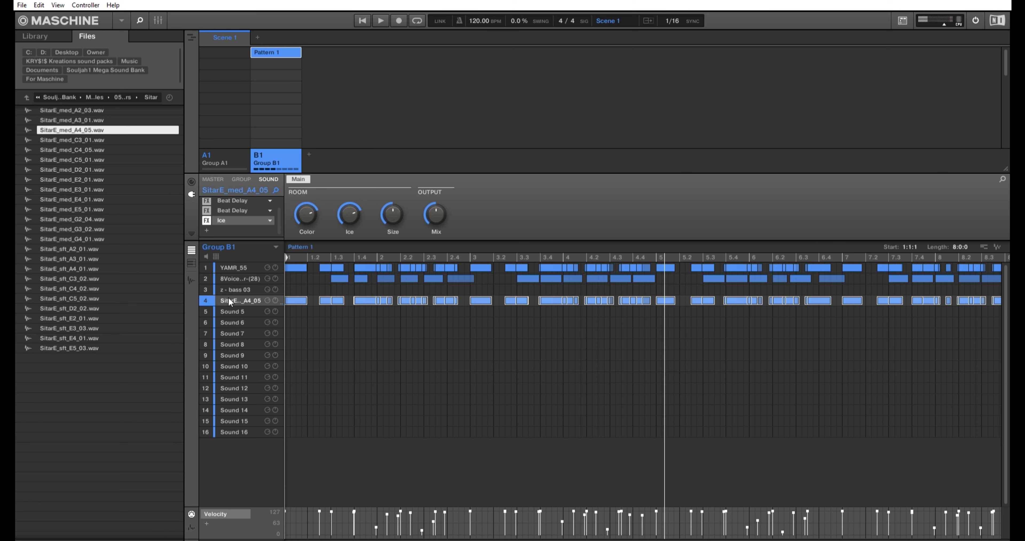
{"action": "key", "text": "space"}
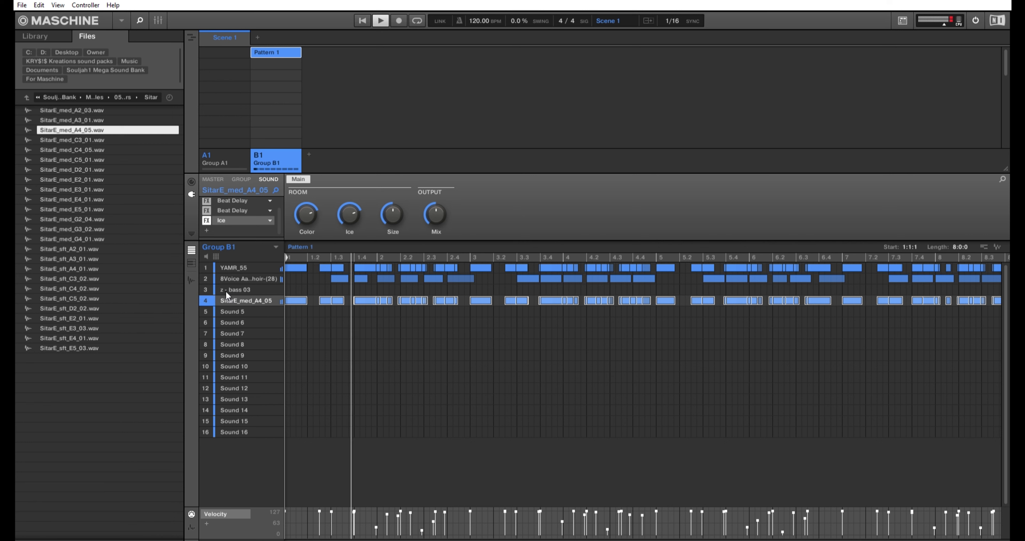
Step: Mute the SitarE_med_A4_05 sound while the pattern plays
{"action": "mouse_move", "coordinate": [226, 291]}
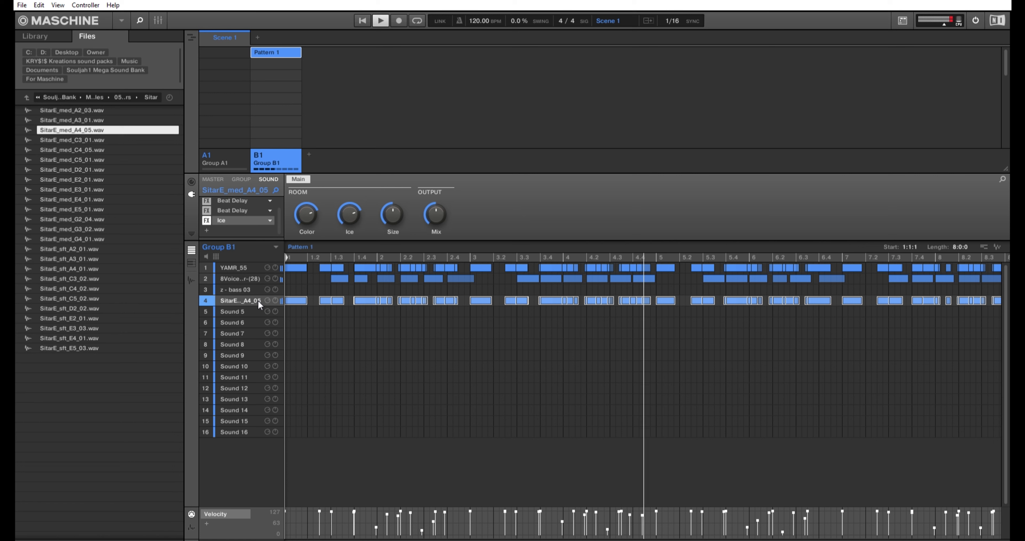
{"action": "mouse_move", "coordinate": [240, 321]}
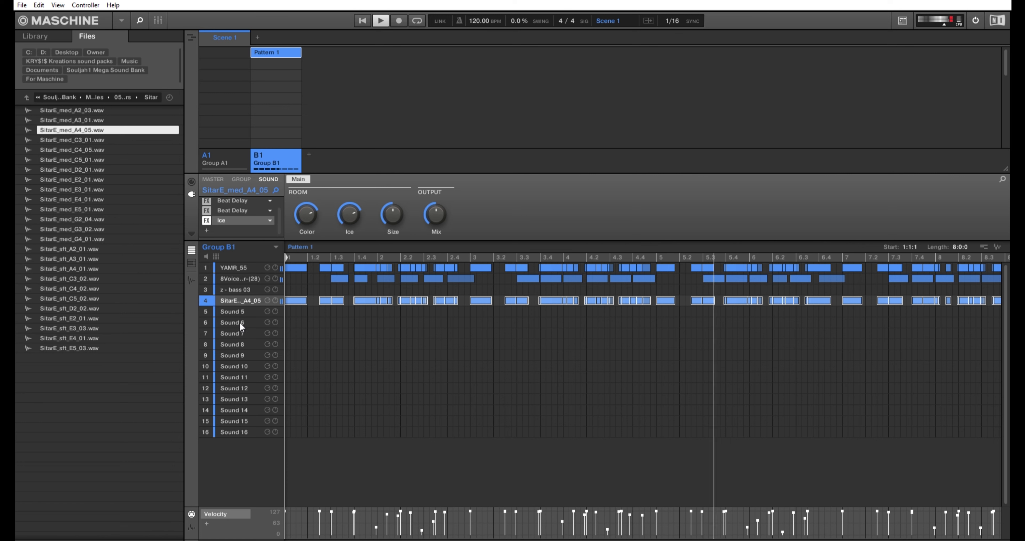
{"action": "left_click", "coordinate": [202, 292]}
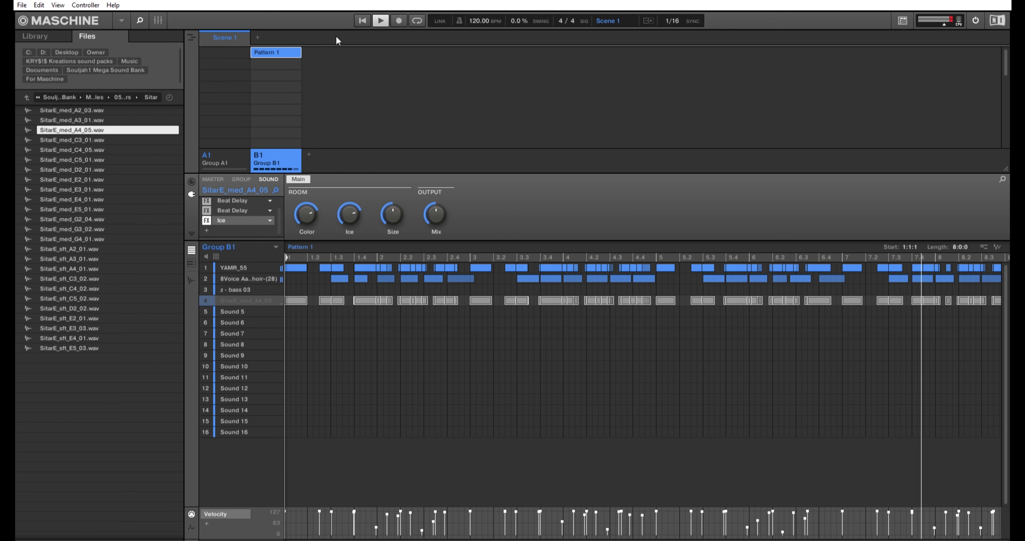
Step: Show the song arrangement view, stop playback, and undo the last change
{"action": "left_click", "coordinate": [192, 35]}
{"action": "left_click", "coordinate": [383, 19]}
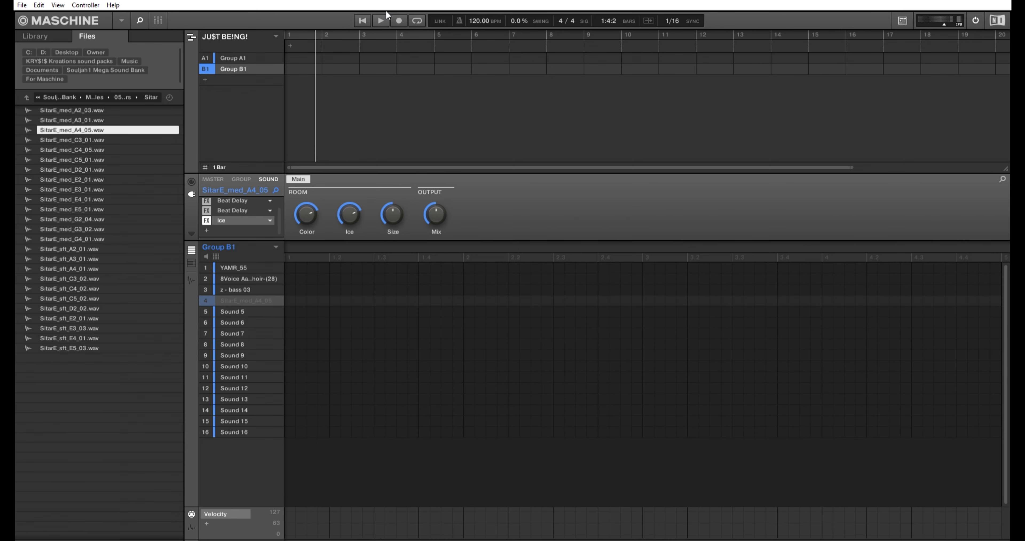
{"action": "key", "text": "ctrl+z"}
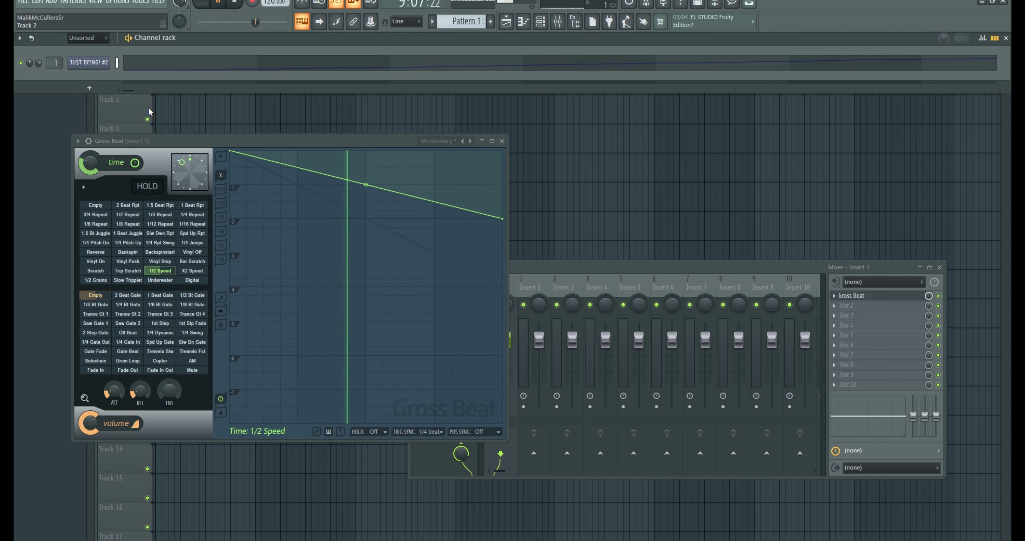
Step: Switch to FL Studio and raise the levels-adjustment volume of the JU$T BE!NG! #2 slicer channel
{"action": "left_click", "coordinate": [88, 140]}
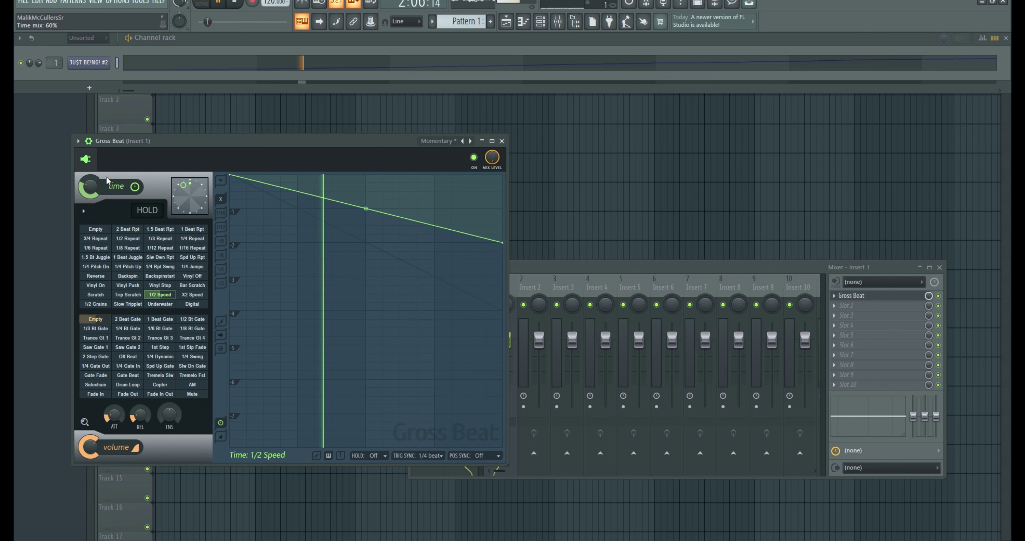
{"action": "left_click", "coordinate": [88, 62]}
{"action": "left_click", "coordinate": [76, 127]}
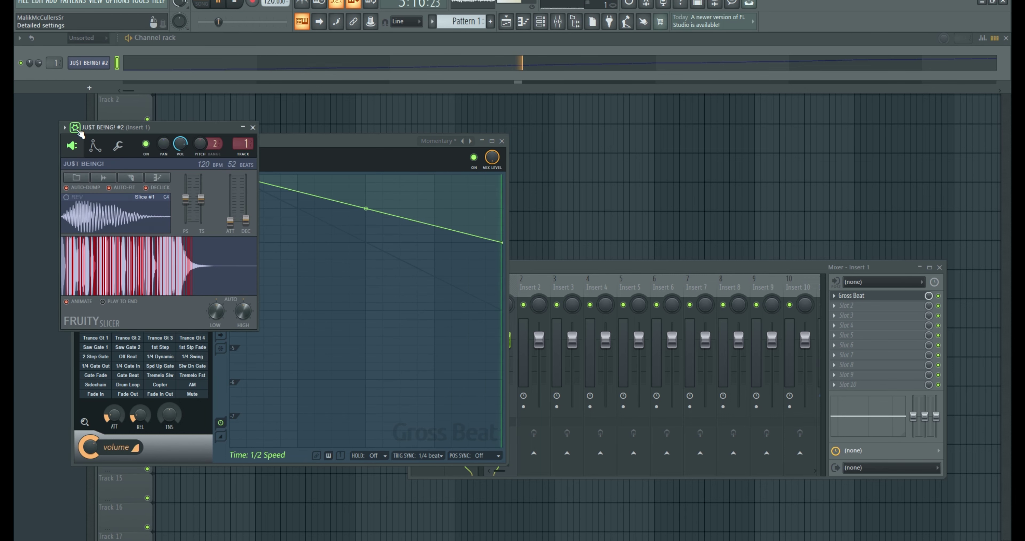
{"action": "left_click", "coordinate": [117, 146]}
{"action": "left_click_drag", "start_coordinate": [101, 186], "coordinate": [101, 168]}
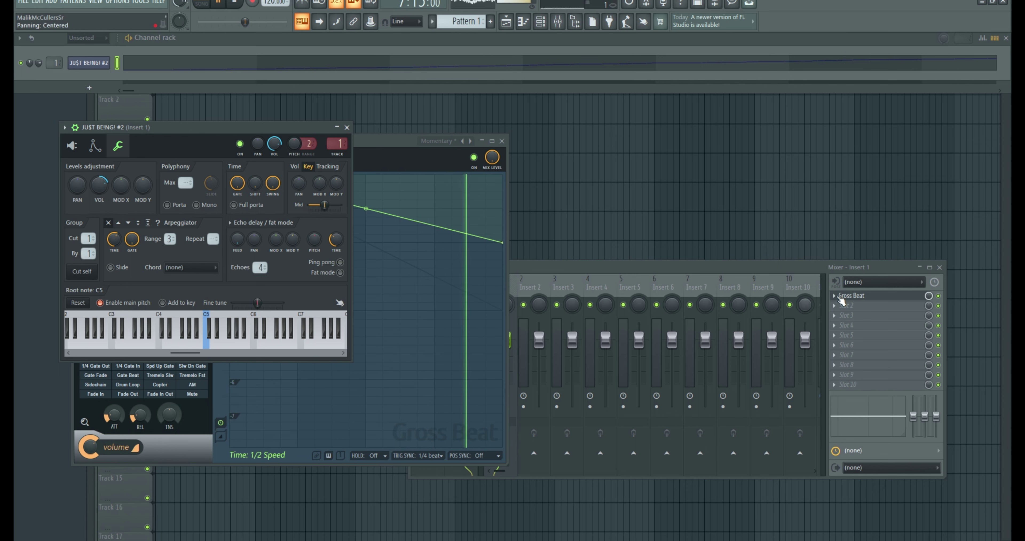
Step: Add a second Gross Beat in slot 2 of Insert 1 and restart playback of the pattern
{"action": "left_click", "coordinate": [879, 311]}
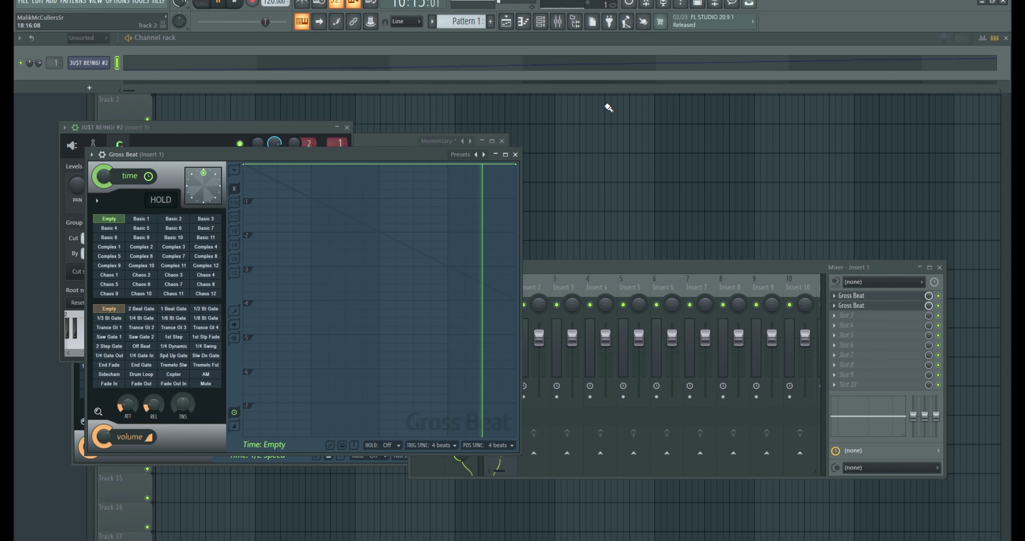
{"action": "key", "text": "space"}
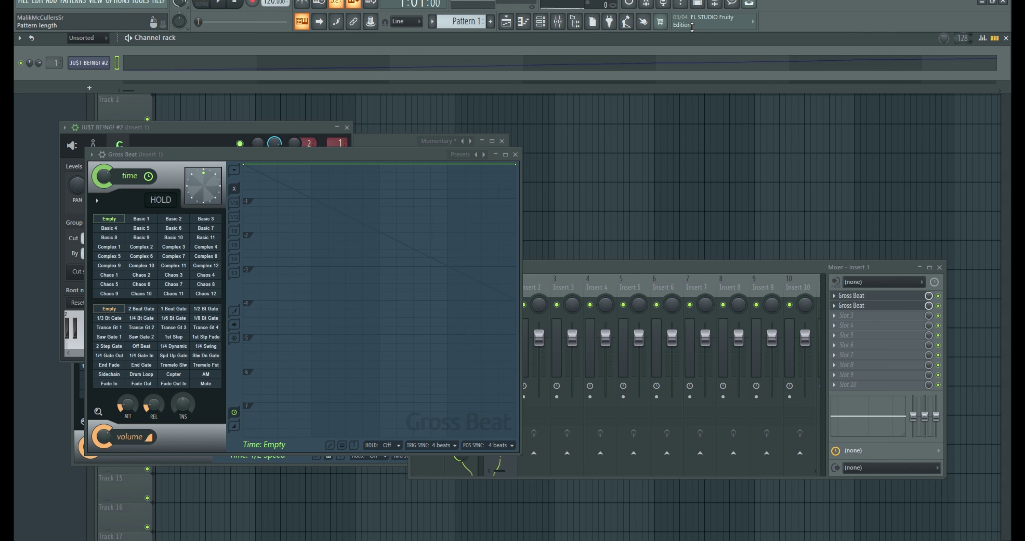
{"action": "left_click", "coordinate": [219, 4]}
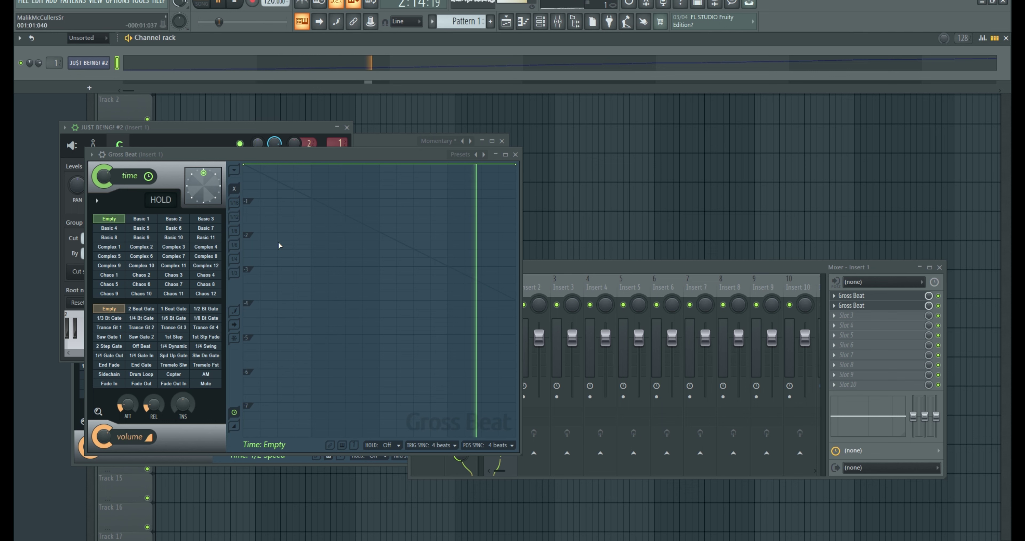
Step: In the second Gross Beat, try the Basic 2 time slot and settle on 1.5 Bt Juggle from the Momentary preset with a 7% time mix
{"action": "left_click", "coordinate": [173, 219]}
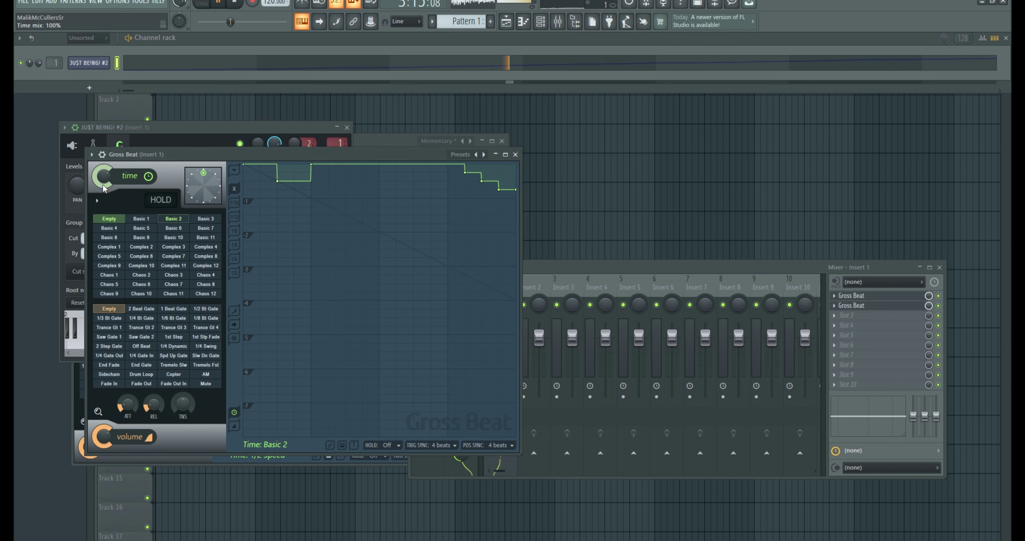
{"action": "left_click_drag", "start_coordinate": [99, 177], "coordinate": [100, 186]}
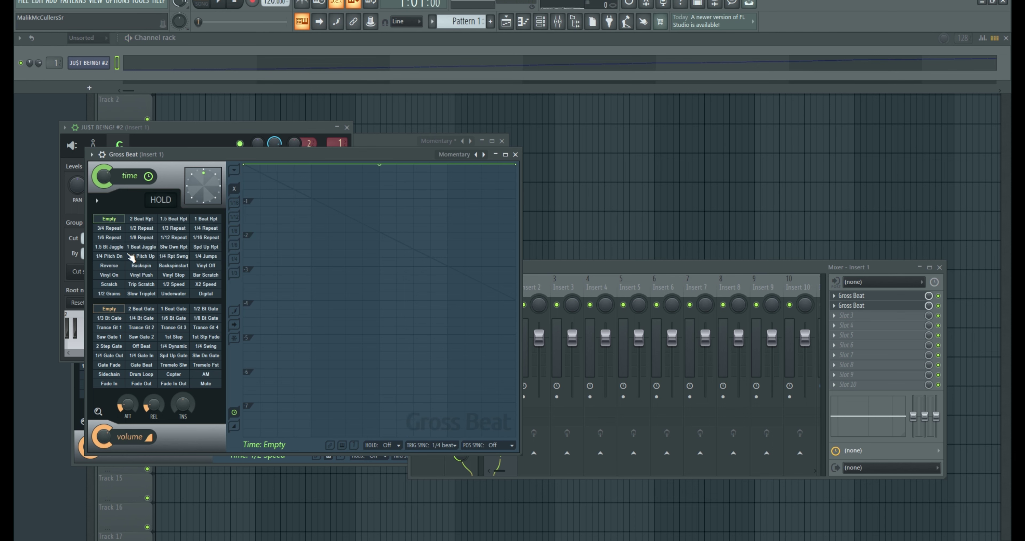
{"action": "left_click", "coordinate": [108, 247]}
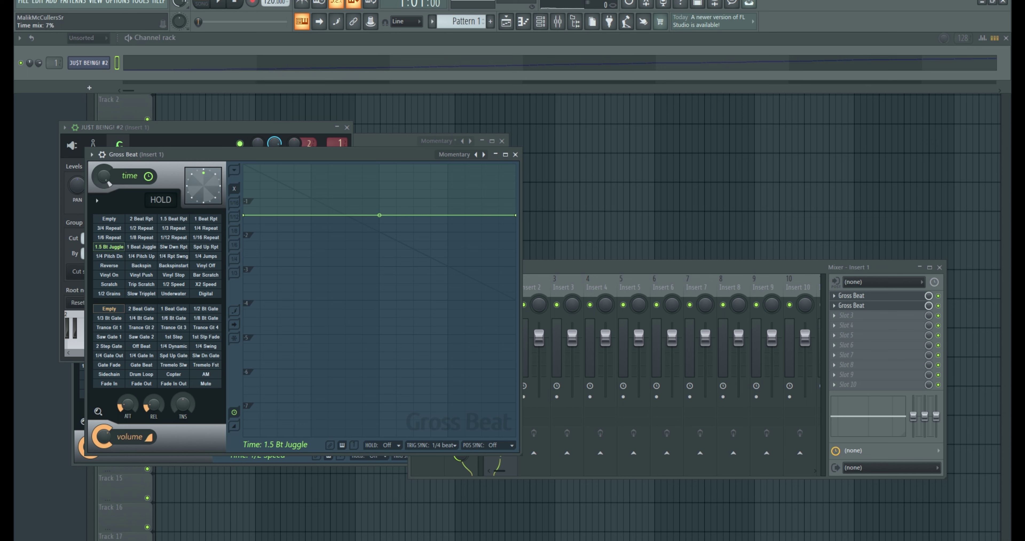
{"action": "key", "text": "space"}
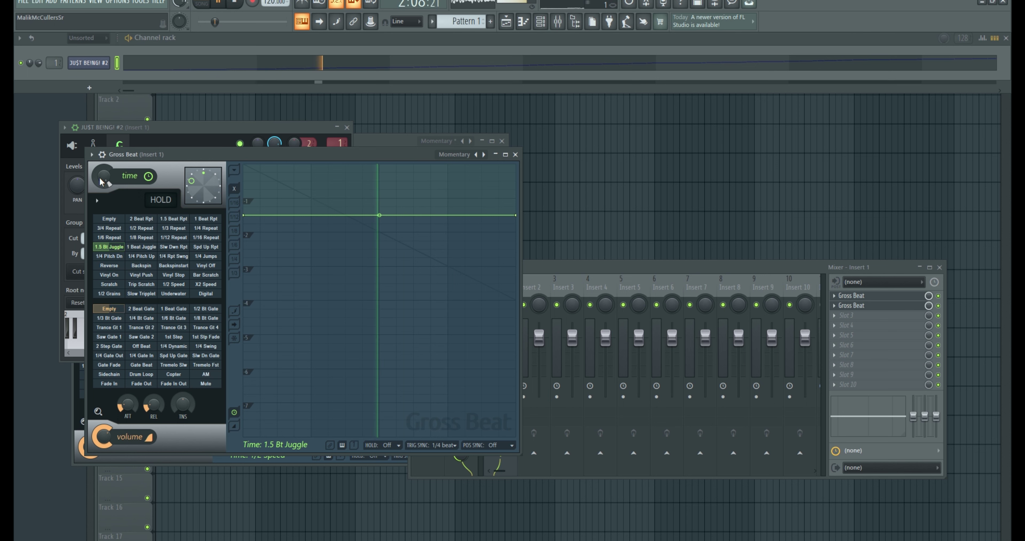
Step: Add a Fruity Phaser in slot 3 of Insert 1 and audition its presets, settling on Aqua Nice
{"action": "left_click", "coordinate": [868, 315]}
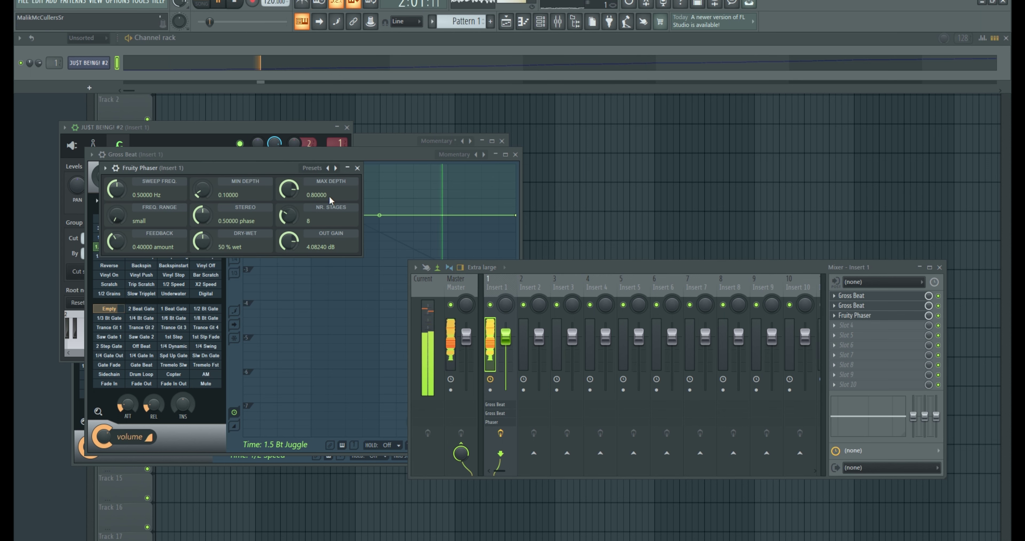
{"action": "left_click", "coordinate": [336, 168]}
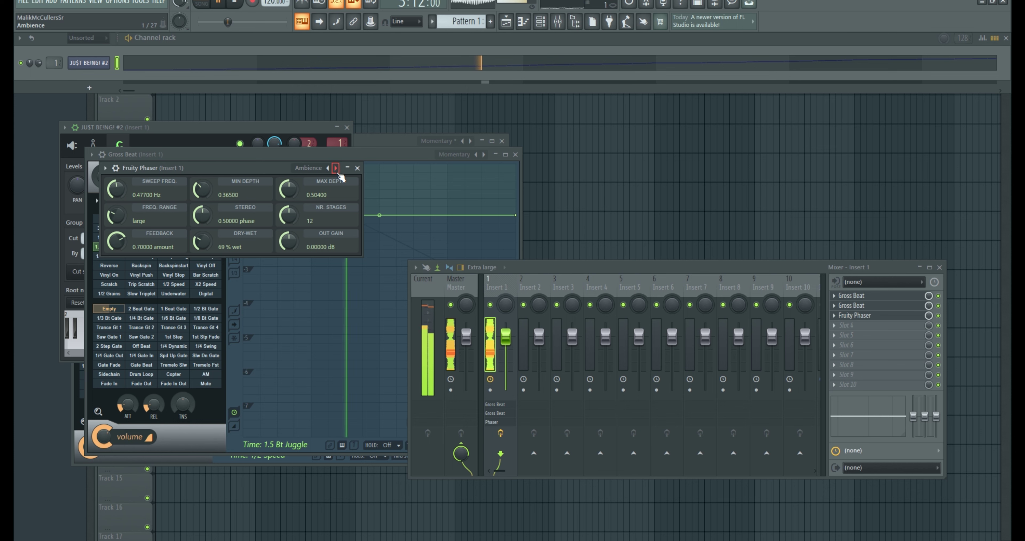
{"action": "left_click", "coordinate": [335, 168]}
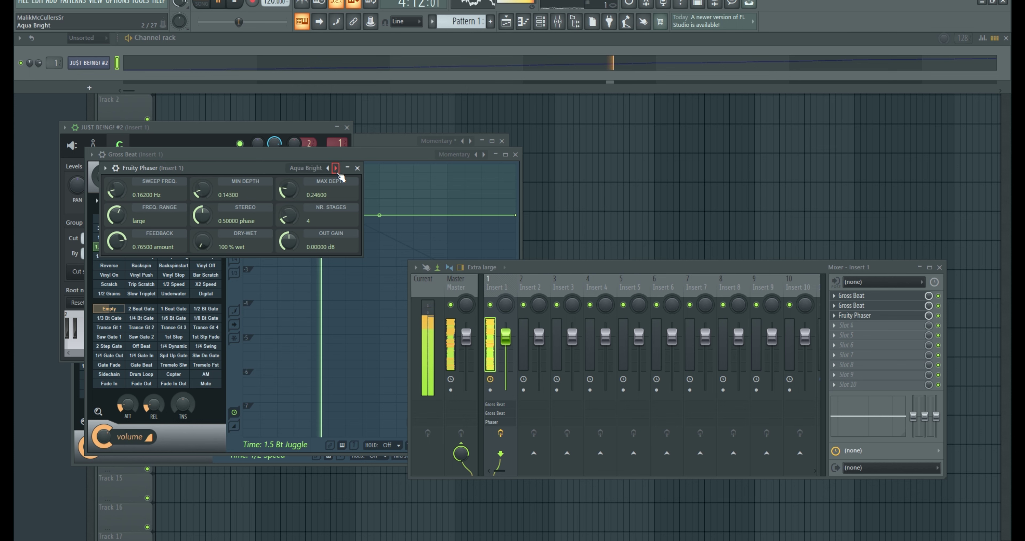
{"action": "left_click", "coordinate": [336, 168]}
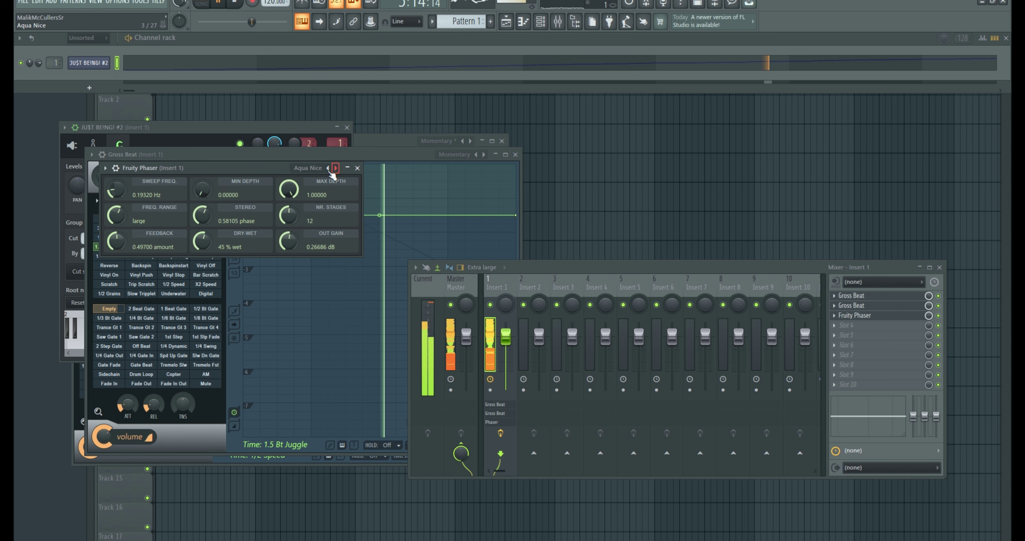
{"action": "left_click", "coordinate": [328, 168]}
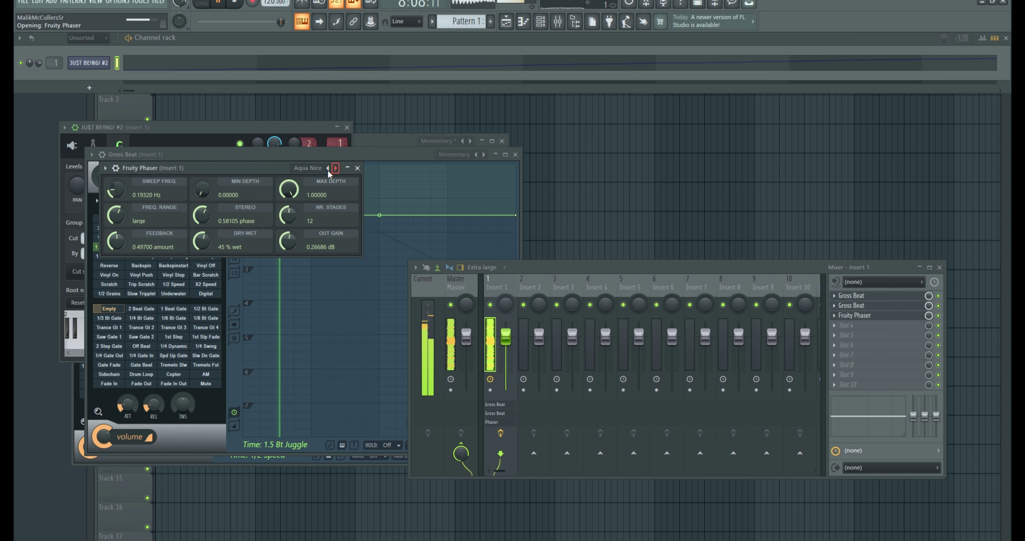
{"action": "left_click", "coordinate": [328, 169]}
{"action": "left_click", "coordinate": [328, 169]}
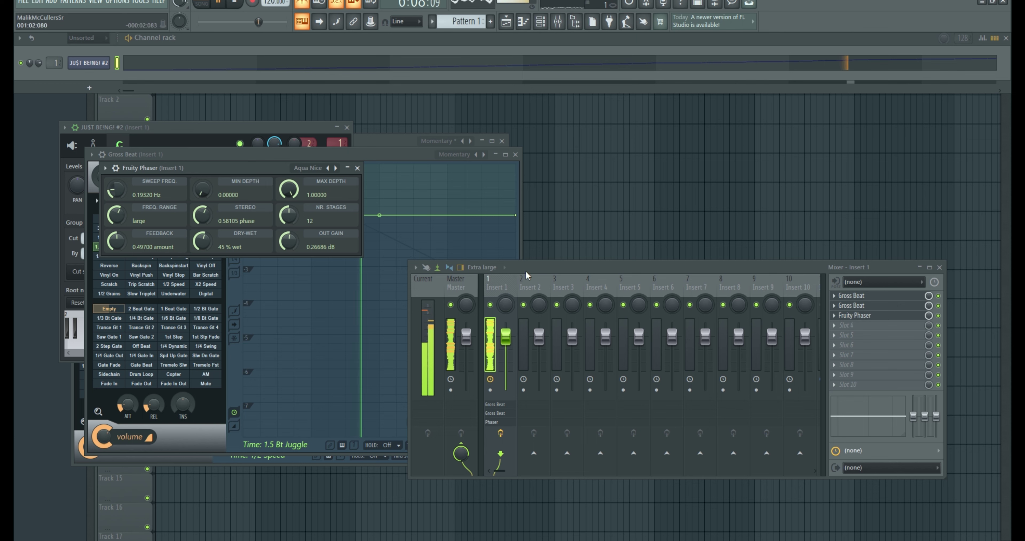
Step: Raise the time mix of the first Gross Beat's 1/2 Speed effect with the second Gross Beat temporarily bypassed
{"action": "left_click", "coordinate": [938, 305]}
{"action": "left_click", "coordinate": [872, 308]}
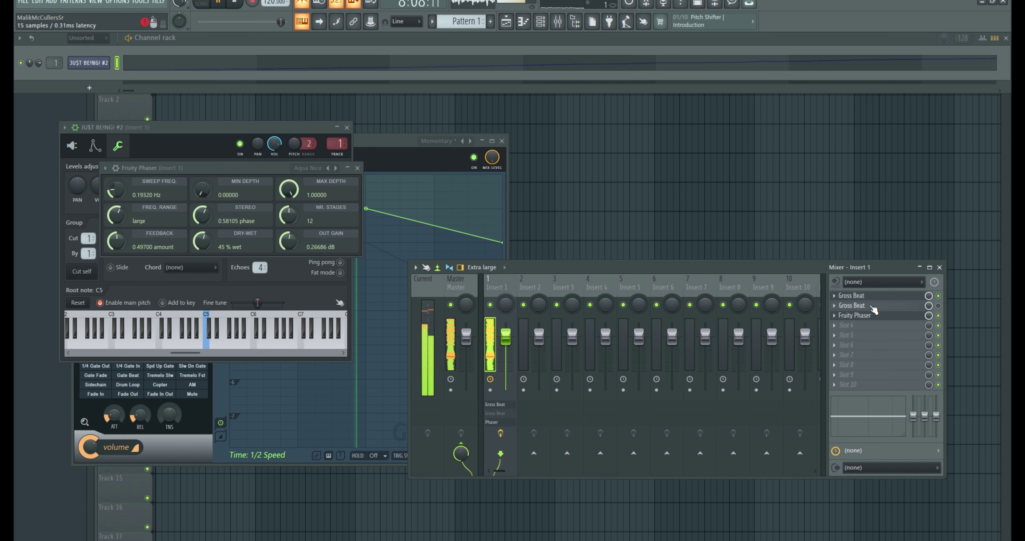
{"action": "left_click", "coordinate": [868, 300]}
{"action": "left_click", "coordinate": [869, 301]}
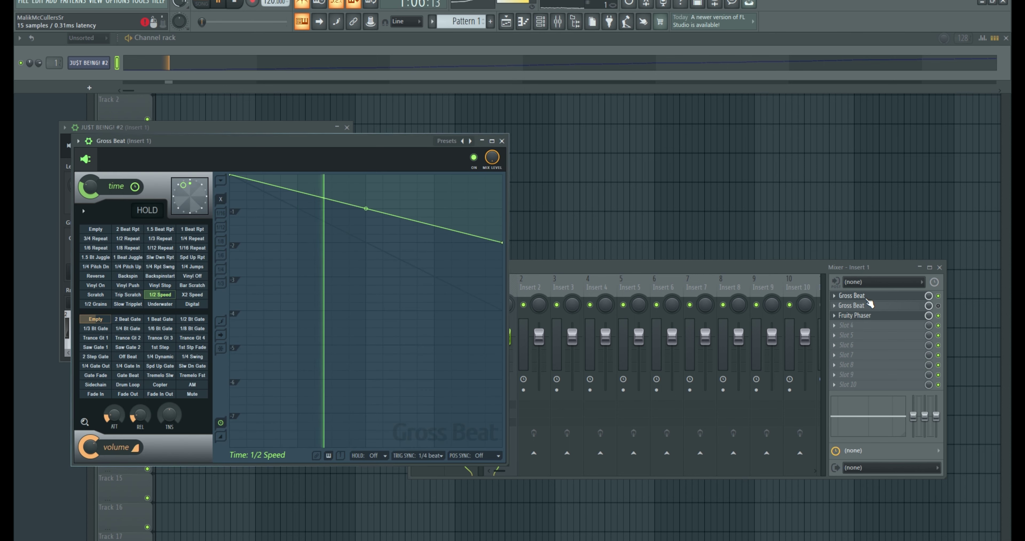
{"action": "left_click_drag", "start_coordinate": [91, 188], "coordinate": [91, 167]}
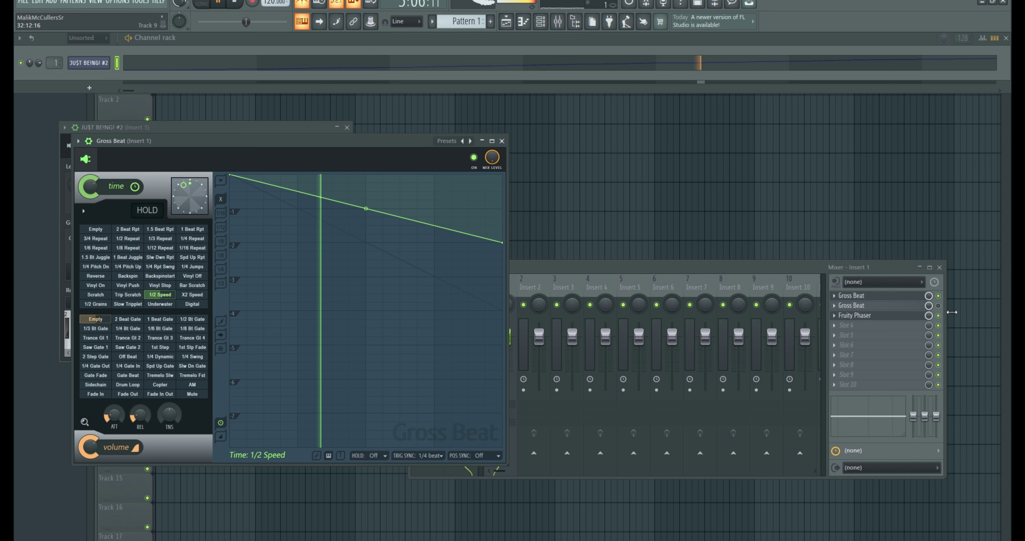
{"action": "left_click", "coordinate": [938, 306]}
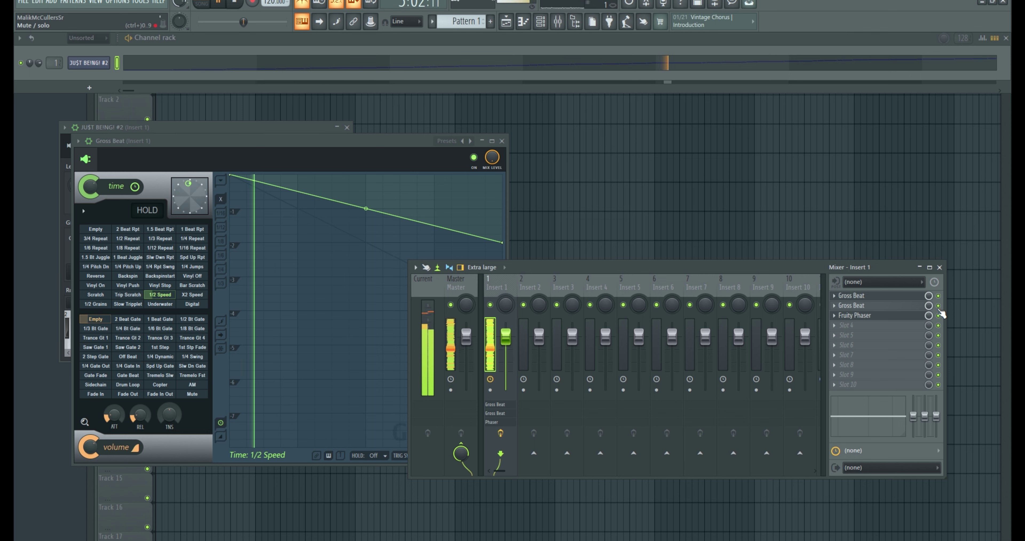
Step: Change the second Gross Beat's time effect to 1 Beat Juggle and raise its time mix
{"action": "left_click", "coordinate": [893, 306]}
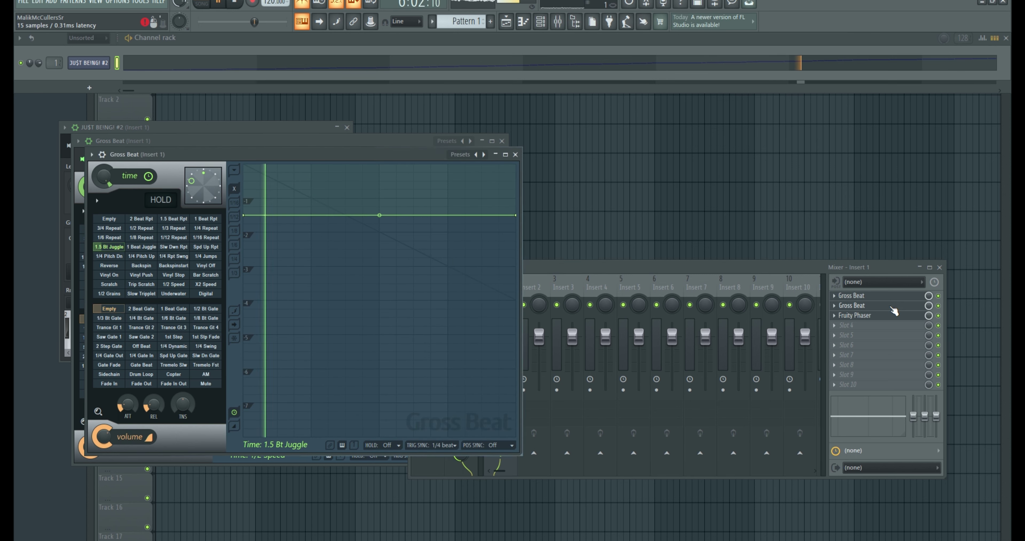
{"action": "left_click", "coordinate": [141, 247]}
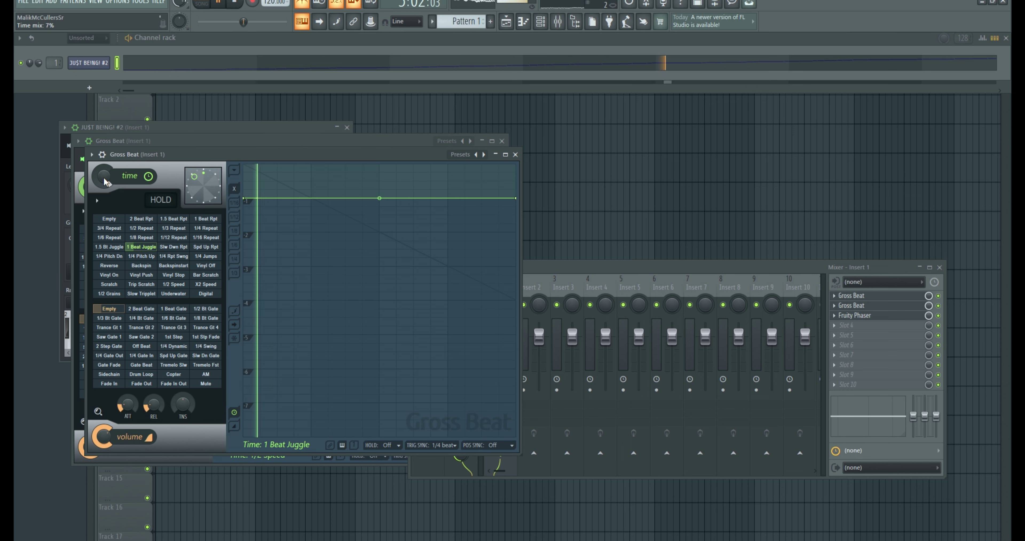
{"action": "left_click_drag", "start_coordinate": [104, 177], "coordinate": [103, 167]}
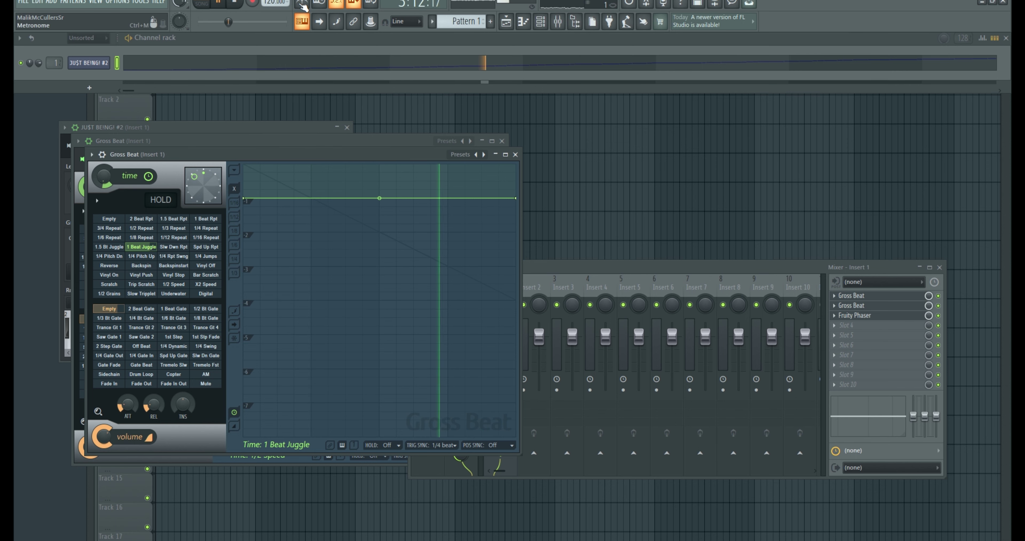
Step: Place the JU$T BE!NG! audio clip at bar 1 of Track 1, play it in song mode, and trim its end to bar 10
{"action": "left_click", "coordinate": [510, 23]}
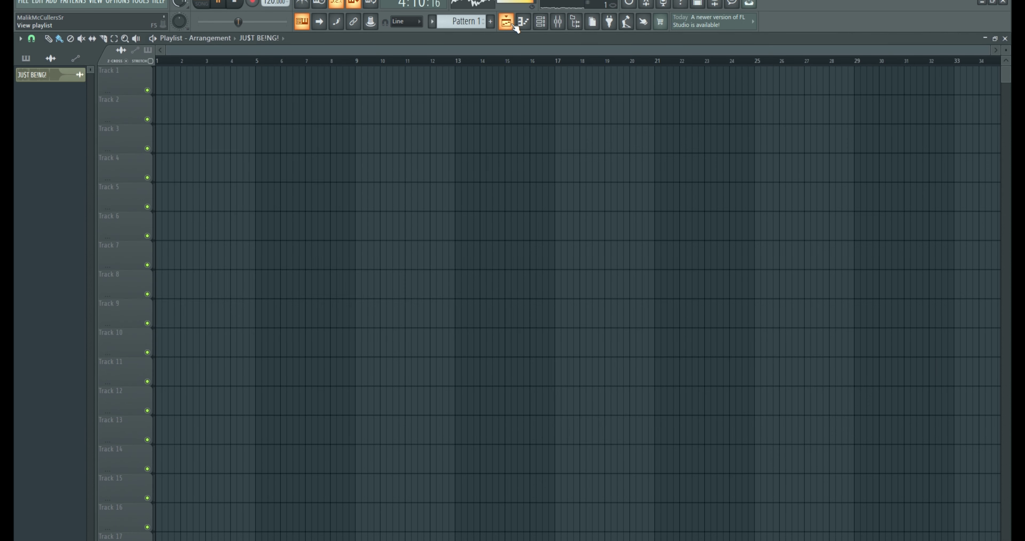
{"action": "left_click", "coordinate": [162, 83]}
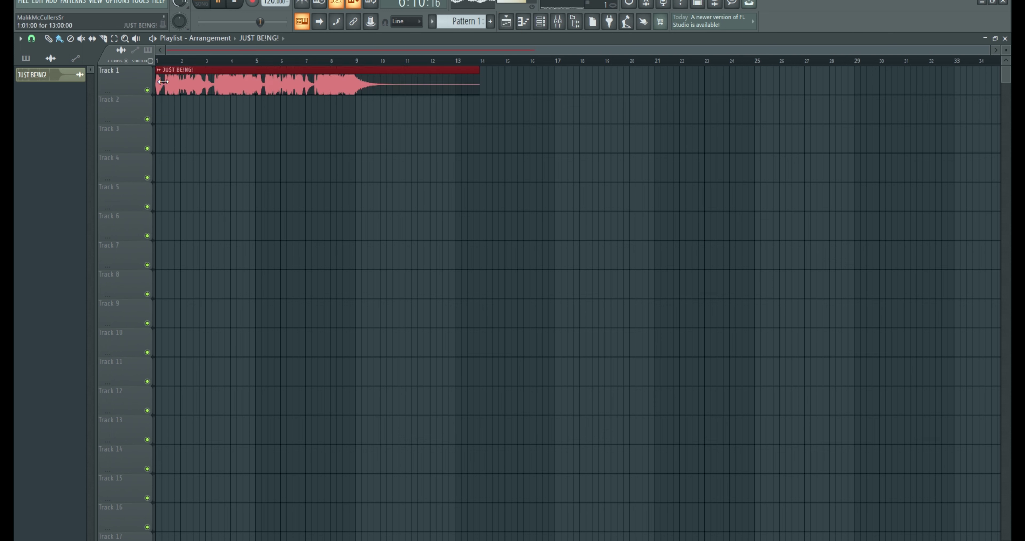
{"action": "left_click", "coordinate": [202, 5]}
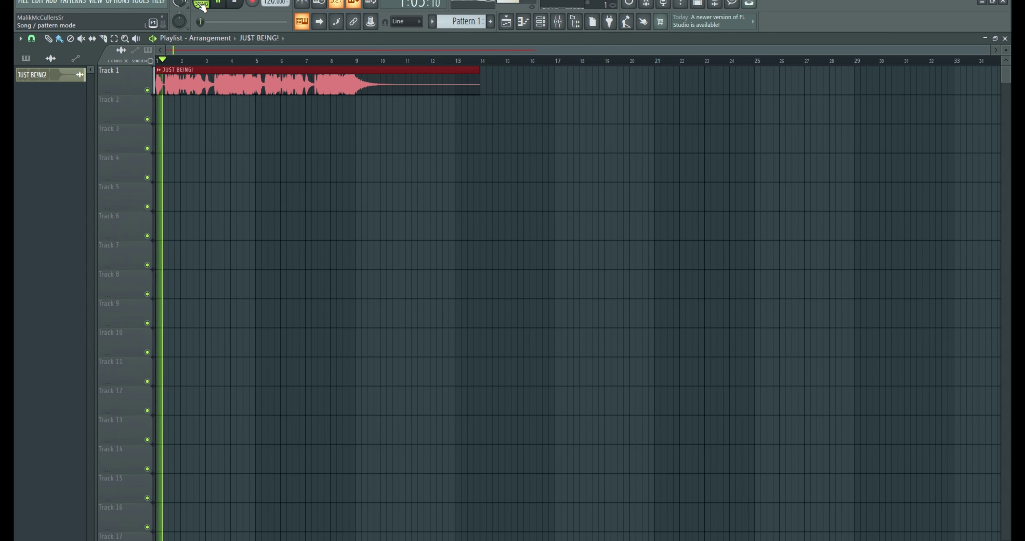
{"action": "left_click_drag", "start_coordinate": [480, 82], "coordinate": [380, 83]}
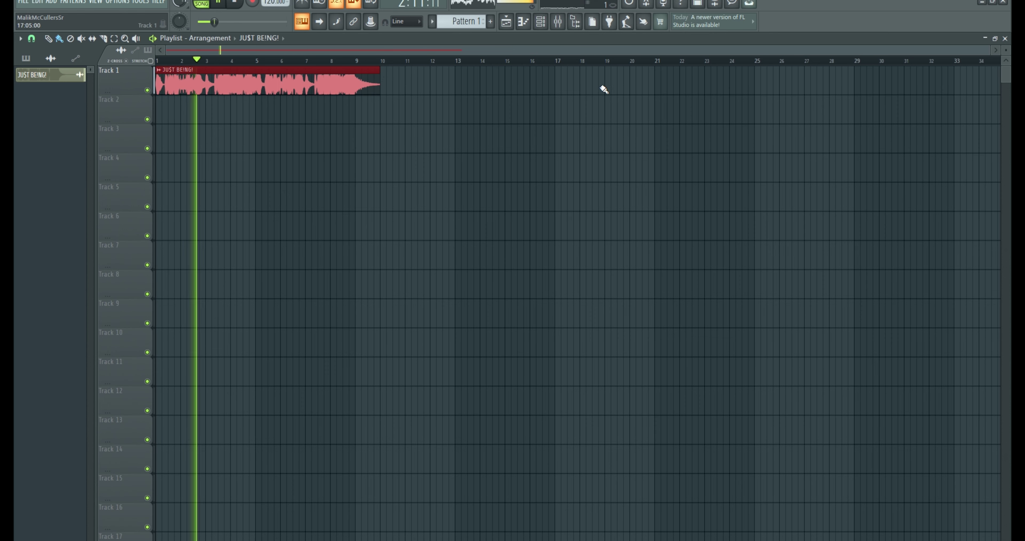
{"action": "left_click", "coordinate": [1004, 39]}
{"action": "key", "text": "space"}
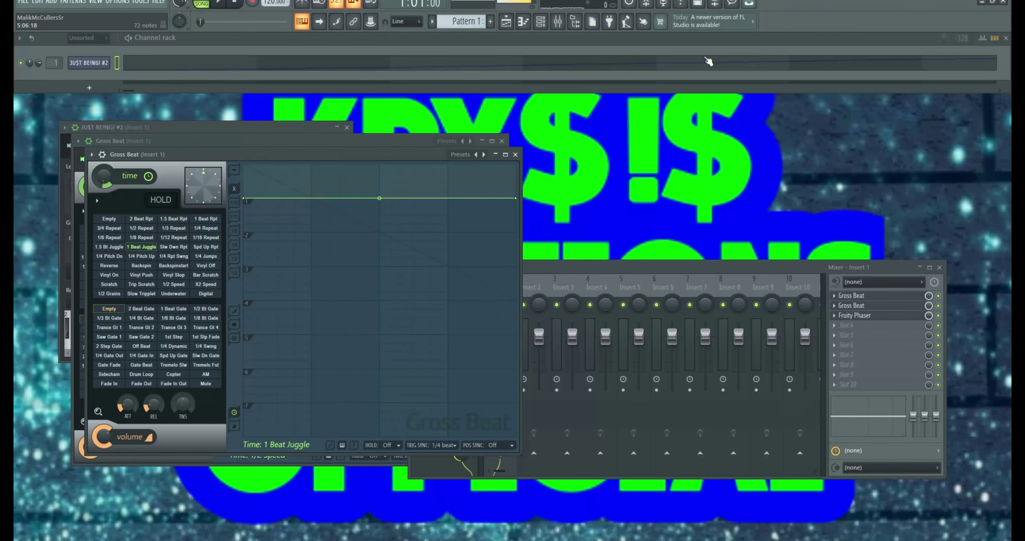
Step: Replace the audio clip on Track 1 of the playlist with Pattern 1 at bar 1 and play the song
{"action": "left_click", "coordinate": [506, 23]}
{"action": "right_click", "coordinate": [189, 94]}
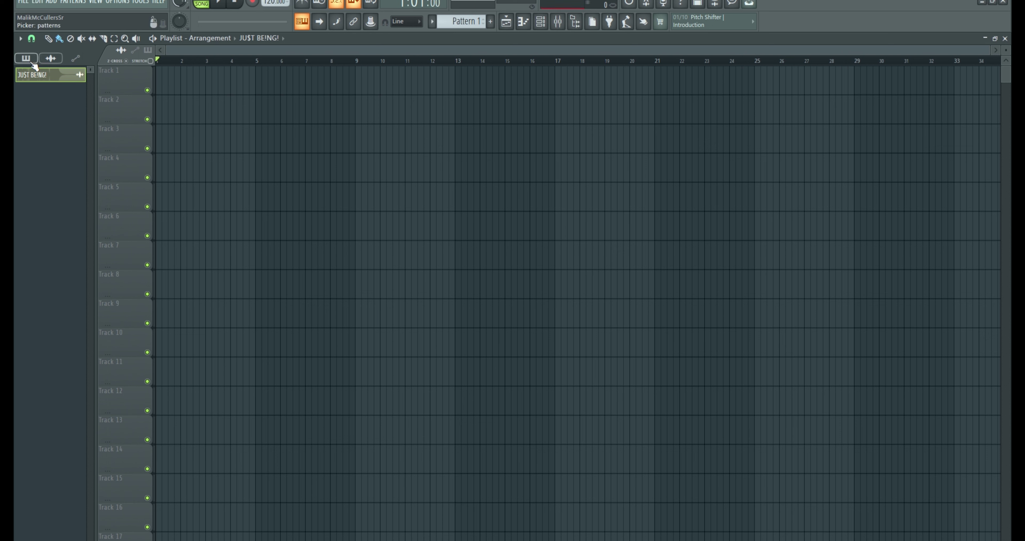
{"action": "left_click", "coordinate": [163, 83]}
{"action": "key", "text": "space"}
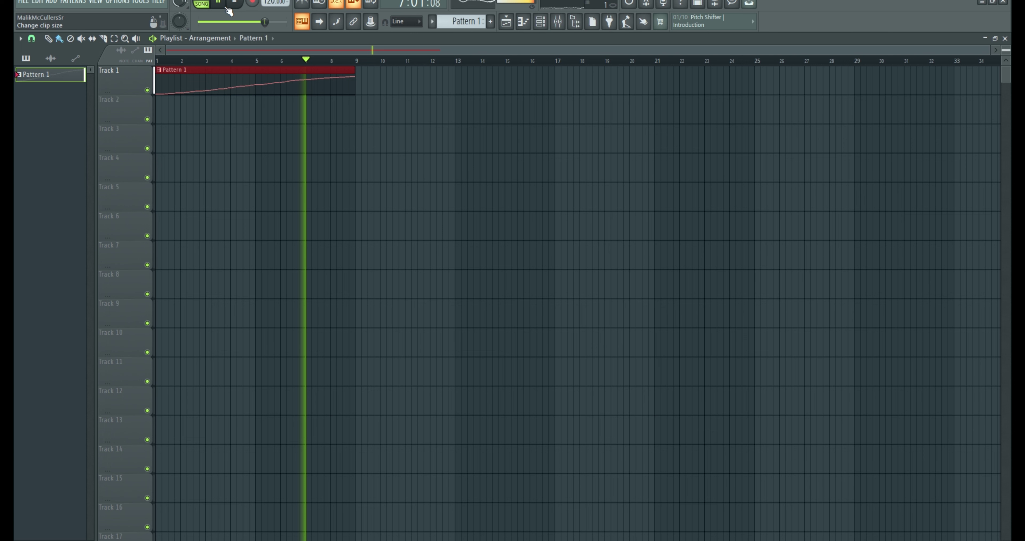
{"action": "key", "text": "space"}
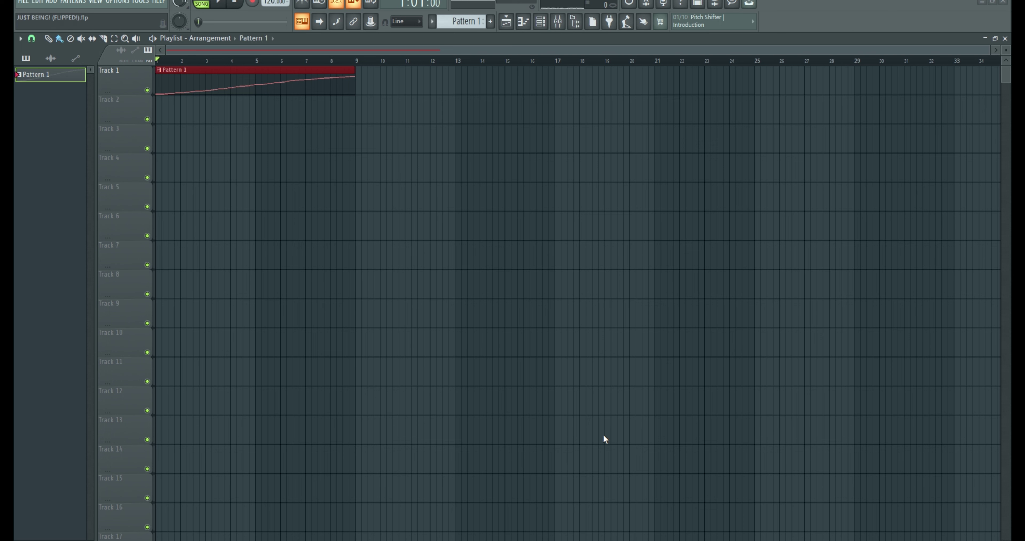
Step: Switch to an empty Maschine project and set the length of Pattern 1 to 8:0:0
{"action": "left_click", "coordinate": [595, 423]}
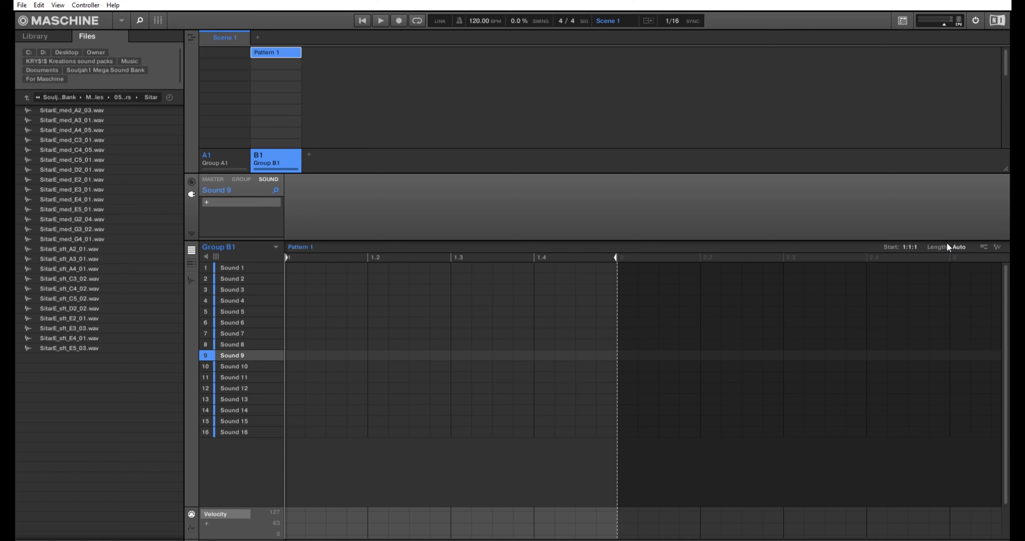
{"action": "scroll", "coordinate": [947, 244], "scroll_direction": "up", "scroll_amount": 3}
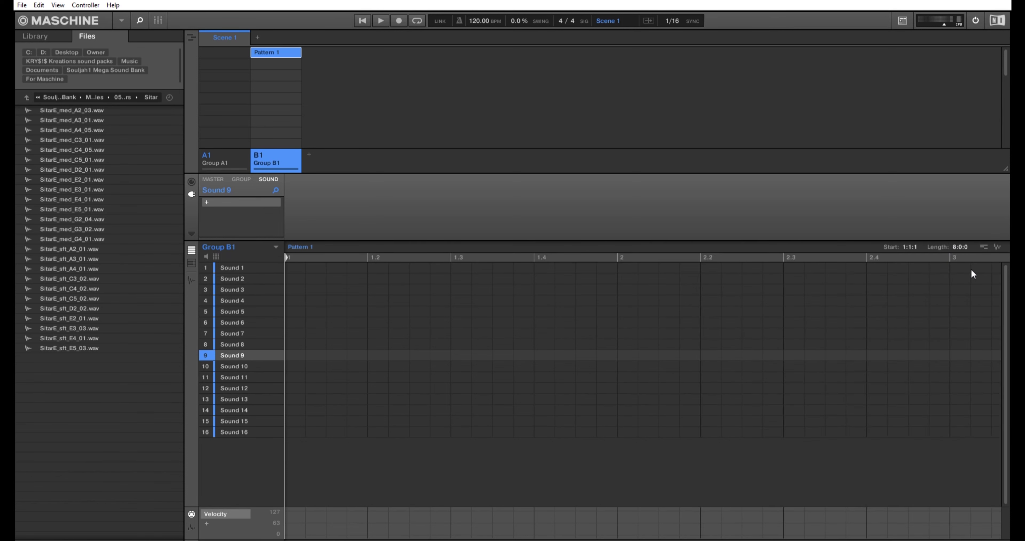
Step: Draw a note on Sound 1 of Group B1 spanning all eight bars and set its velocity to 127
{"action": "double_click", "coordinate": [293, 265]}
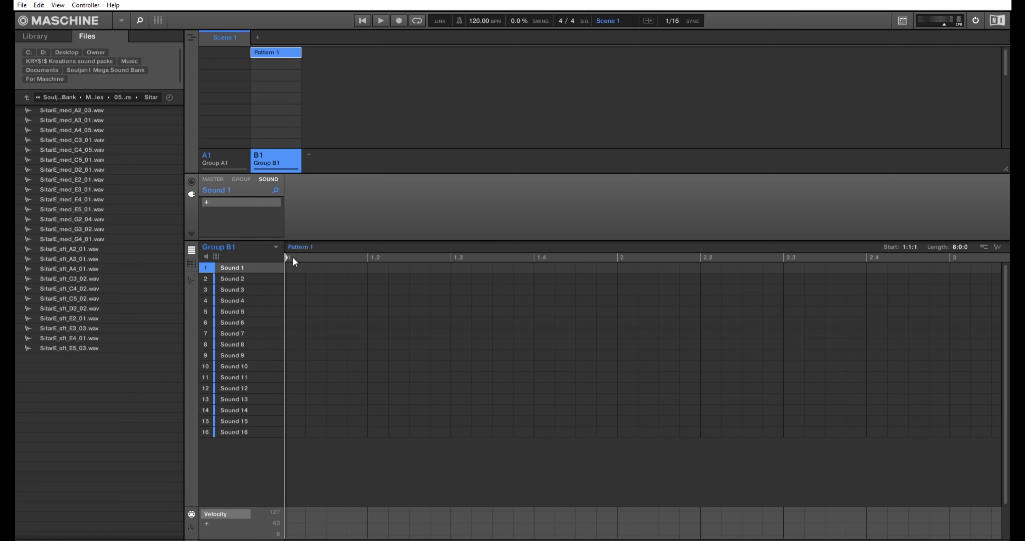
{"action": "left_click_drag", "start_coordinate": [304, 266], "coordinate": [950, 266]}
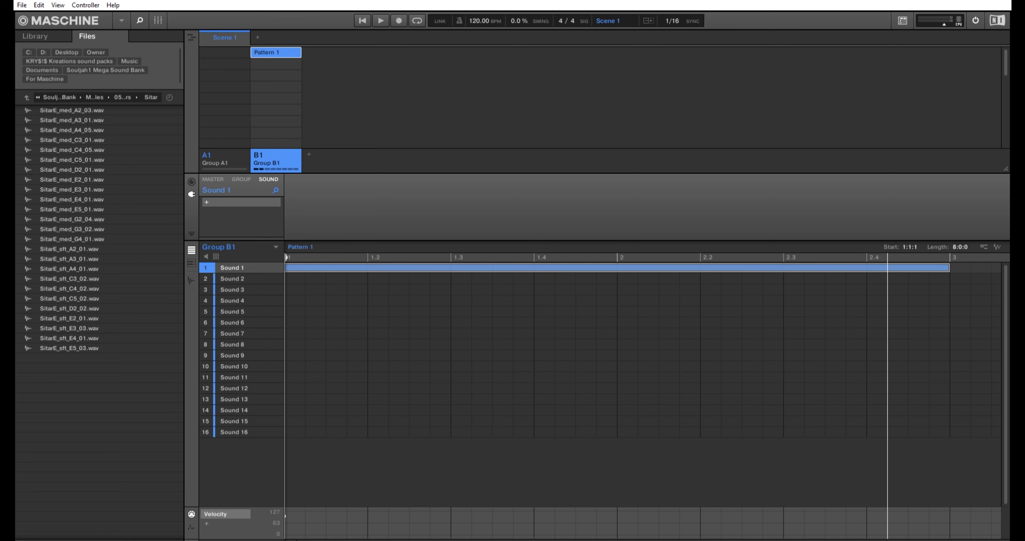
{"action": "left_click_drag", "start_coordinate": [419, 535], "coordinate": [916, 483]}
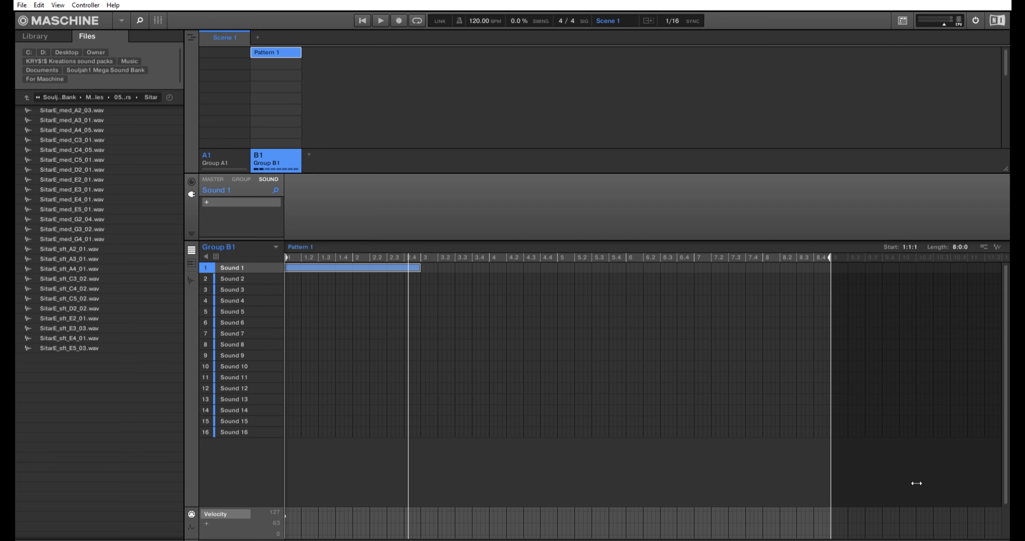
{"action": "left_click_drag", "start_coordinate": [421, 266], "coordinate": [828, 259]}
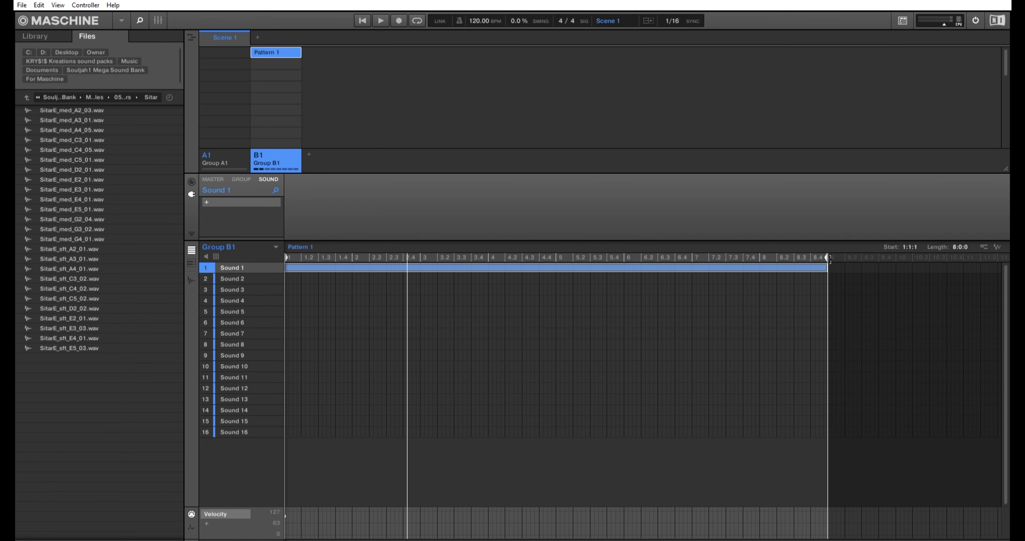
{"action": "left_click", "coordinate": [286, 507]}
{"action": "left_click_drag", "start_coordinate": [289, 512], "coordinate": [289, 507]}
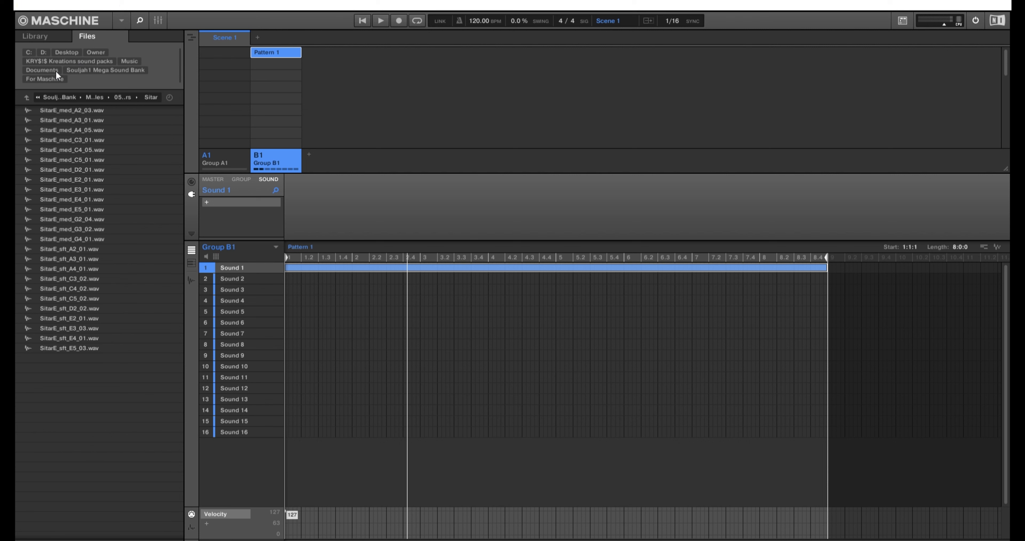
Step: Load JU$T BE!NG! (FL!PPED!).wav from the For Maschine folder into Sound 1 and centre its velocity-to-volume amount
{"action": "left_click", "coordinate": [54, 77]}
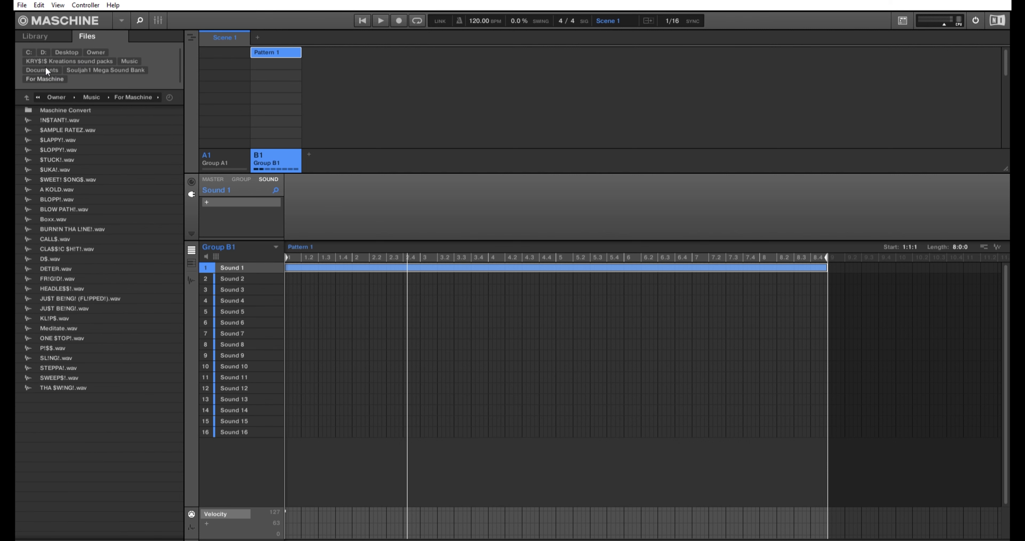
{"action": "left_click_drag", "start_coordinate": [85, 298], "coordinate": [244, 261]}
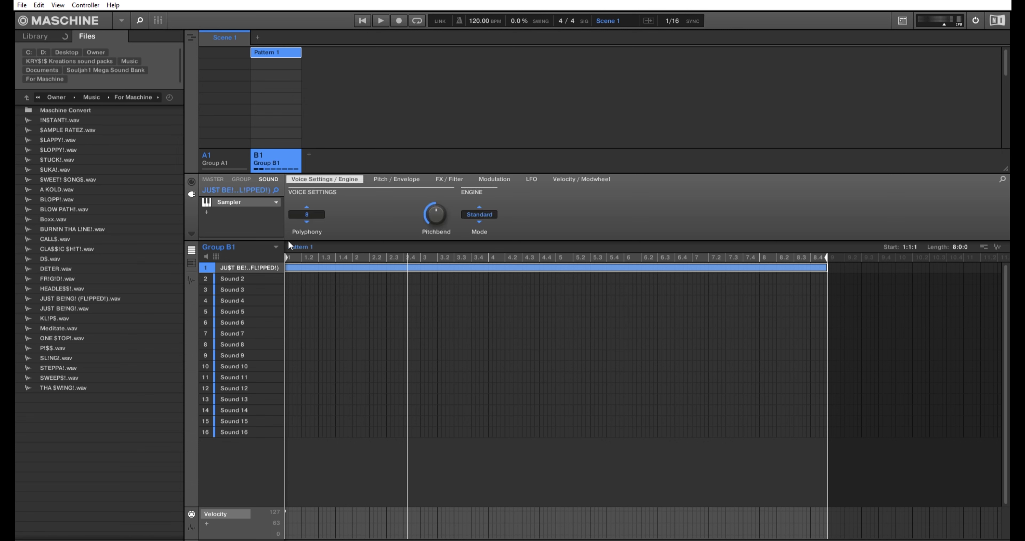
{"action": "left_click", "coordinate": [310, 193]}
{"action": "left_click", "coordinate": [407, 178]}
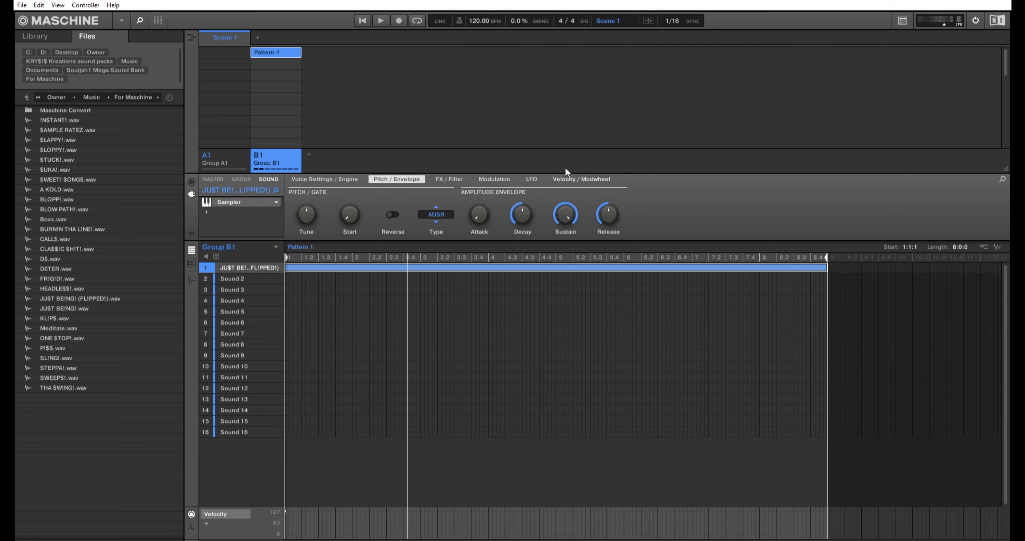
{"action": "left_click", "coordinate": [577, 179]}
{"action": "left_click_drag", "start_coordinate": [436, 215], "coordinate": [439, 204]}
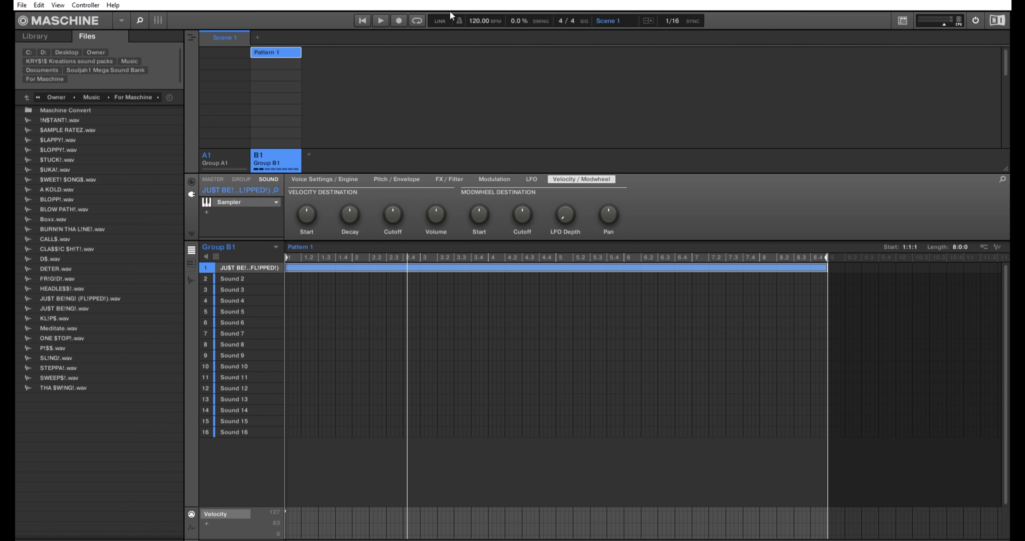
Step: During playback, create Pattern 1 for Group A1 with a length of 8:0:0 and turn on the metronome
{"action": "left_click", "coordinate": [362, 20]}
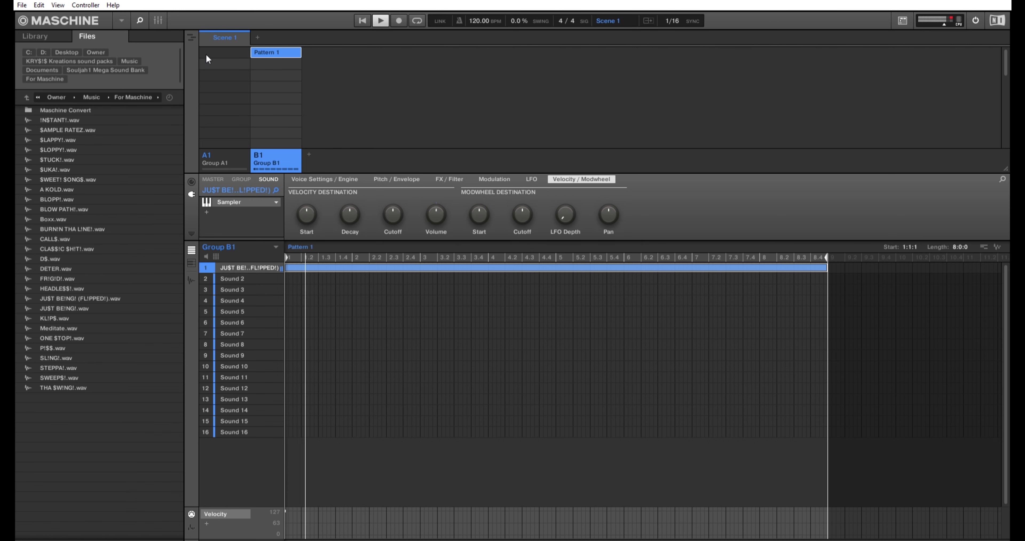
{"action": "left_click", "coordinate": [225, 47]}
{"action": "left_click", "coordinate": [402, 348]}
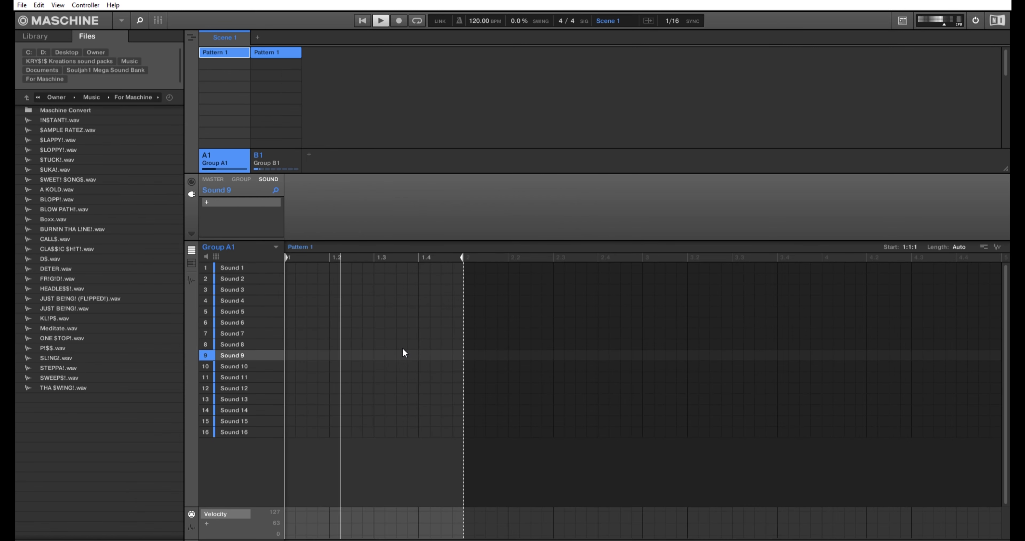
{"action": "left_click_drag", "start_coordinate": [959, 246], "coordinate": [959, 249]}
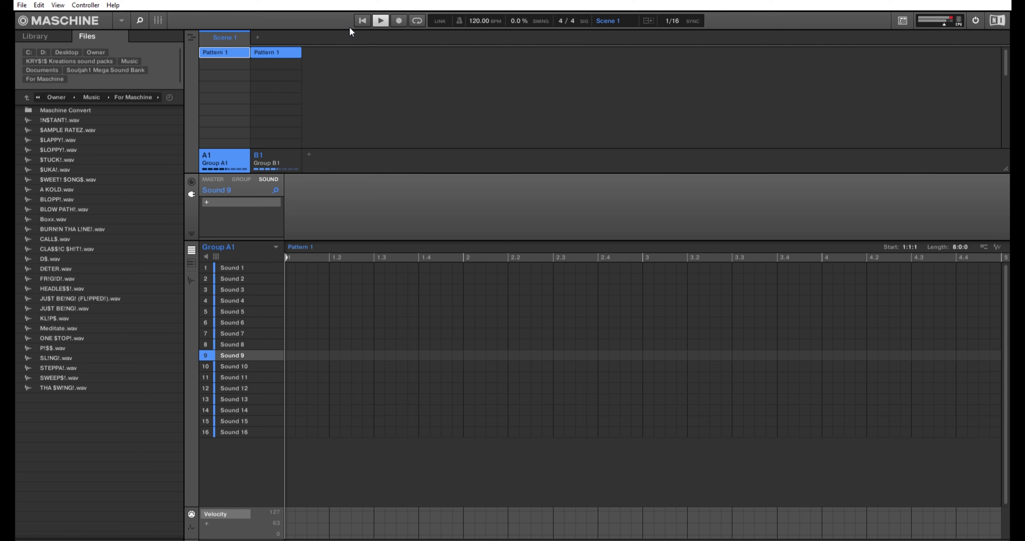
{"action": "left_click", "coordinate": [460, 19]}
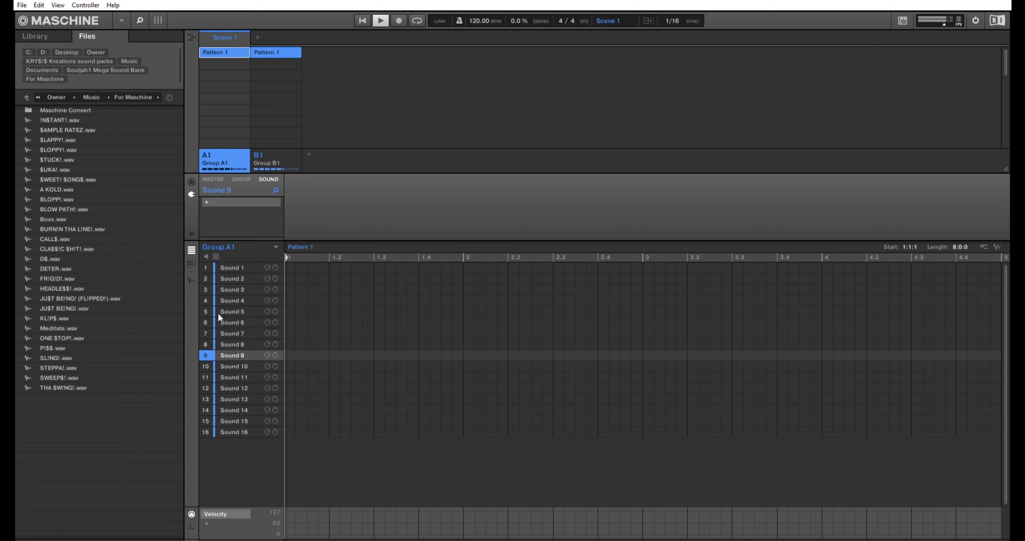
Step: Load Bricks 808 1.wav from the Bricks Free Training Kit's fosho 808s folder into Sound 1 of Group A1
{"action": "left_click", "coordinate": [238, 264]}
{"action": "left_click", "coordinate": [93, 60]}
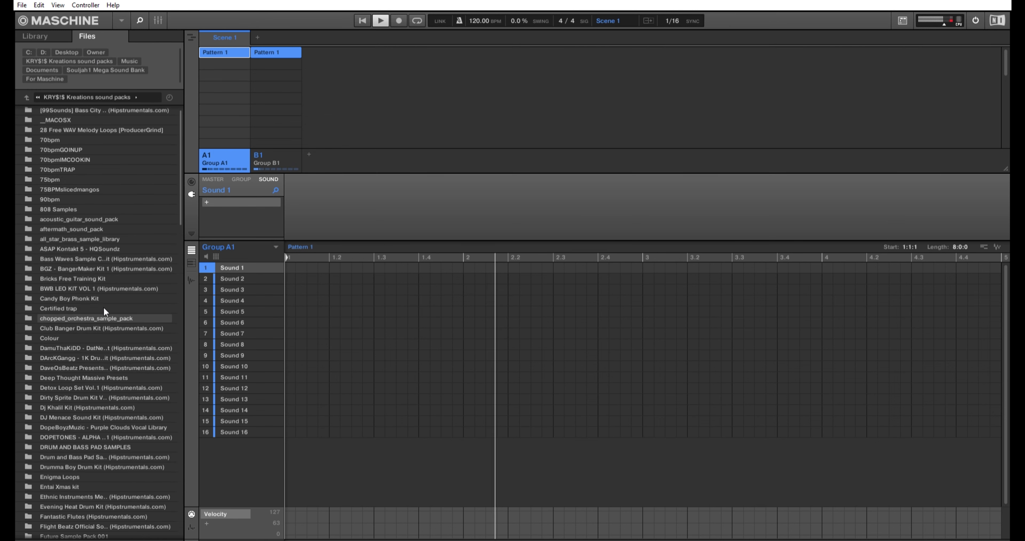
{"action": "double_click", "coordinate": [99, 278]}
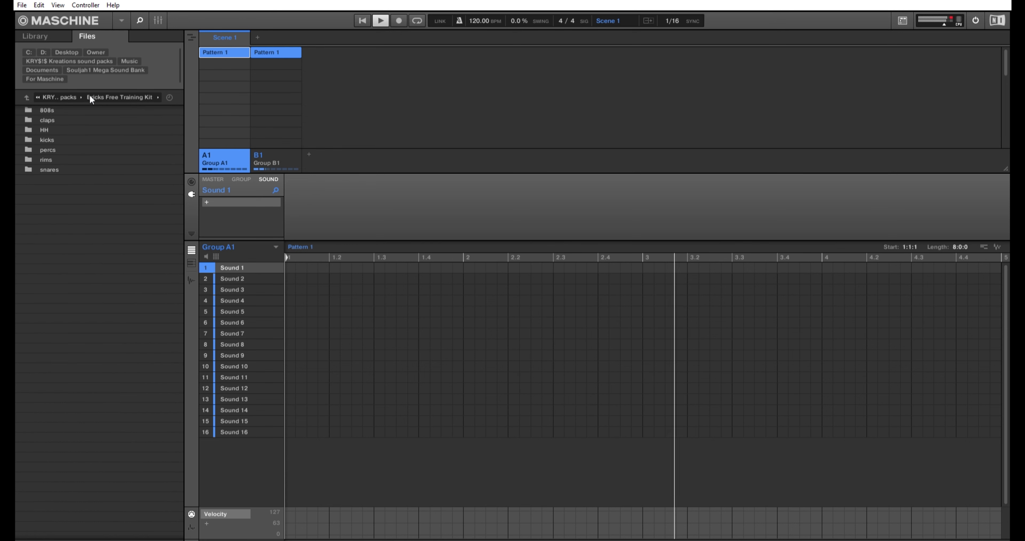
{"action": "double_click", "coordinate": [89, 109]}
{"action": "double_click", "coordinate": [87, 106]}
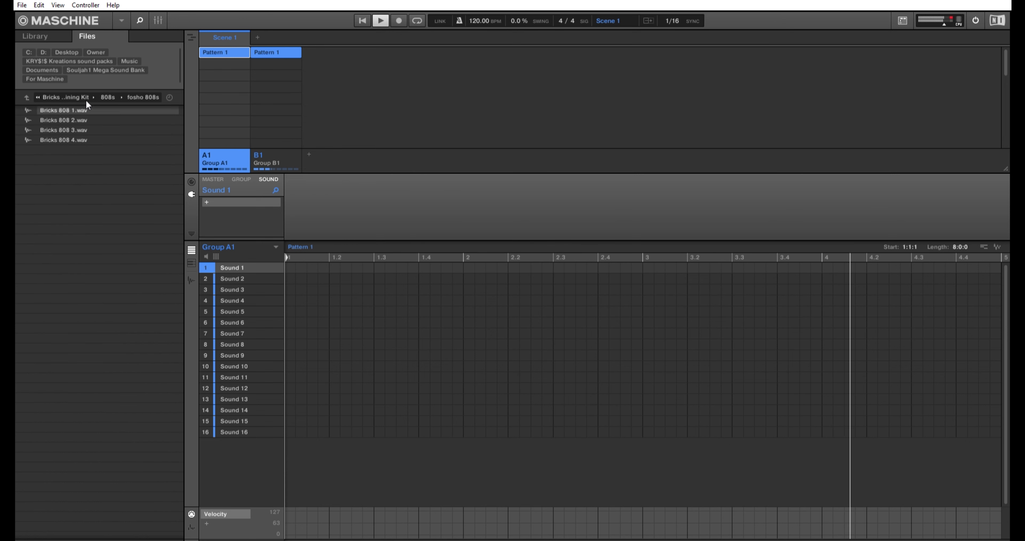
{"action": "left_click_drag", "start_coordinate": [79, 110], "coordinate": [233, 253]}
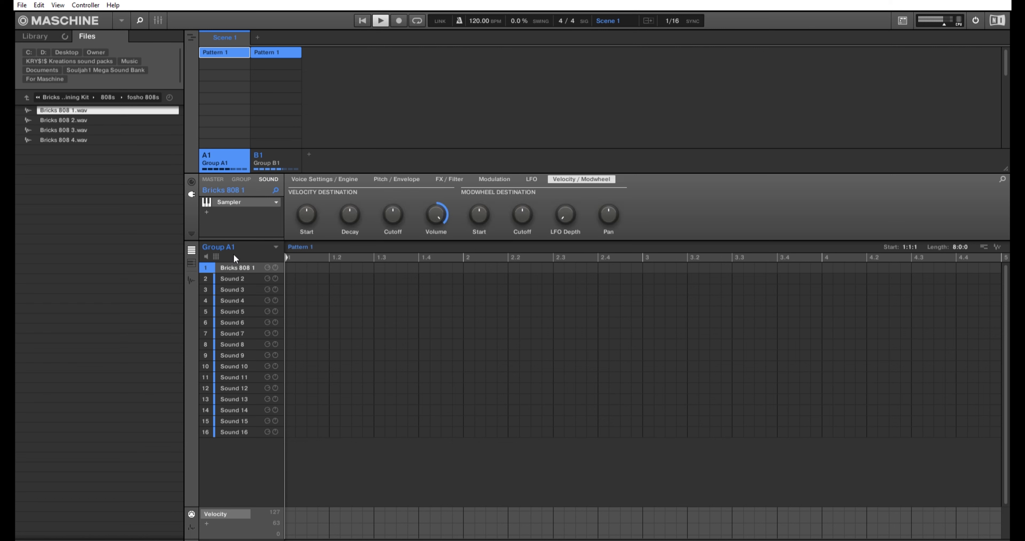
Step: Set the Bricks 808 1 sampler's filter to LP2 and lower its cutoff
{"action": "left_click", "coordinate": [226, 201]}
{"action": "left_click", "coordinate": [433, 175]}
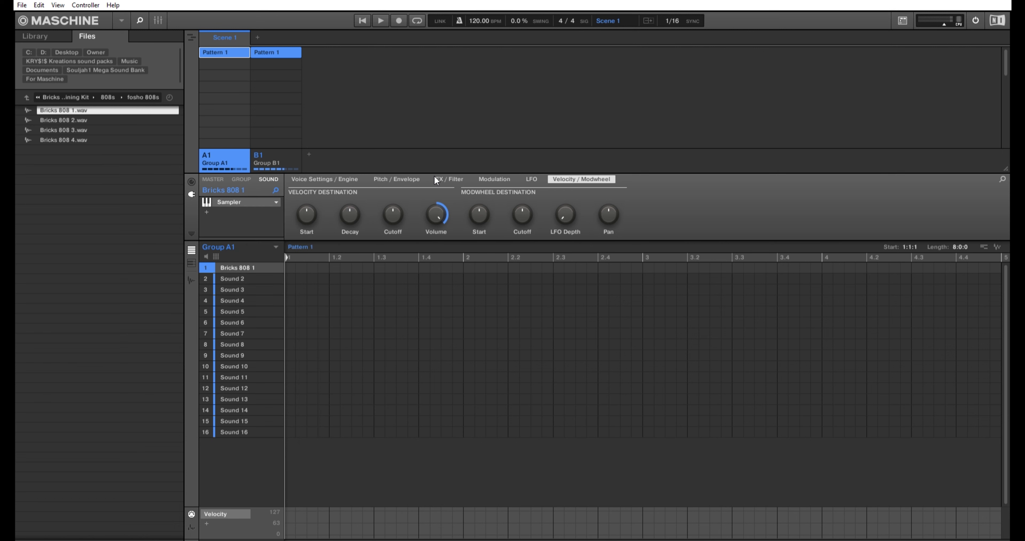
{"action": "left_click", "coordinate": [451, 179]}
{"action": "left_click", "coordinate": [481, 214]}
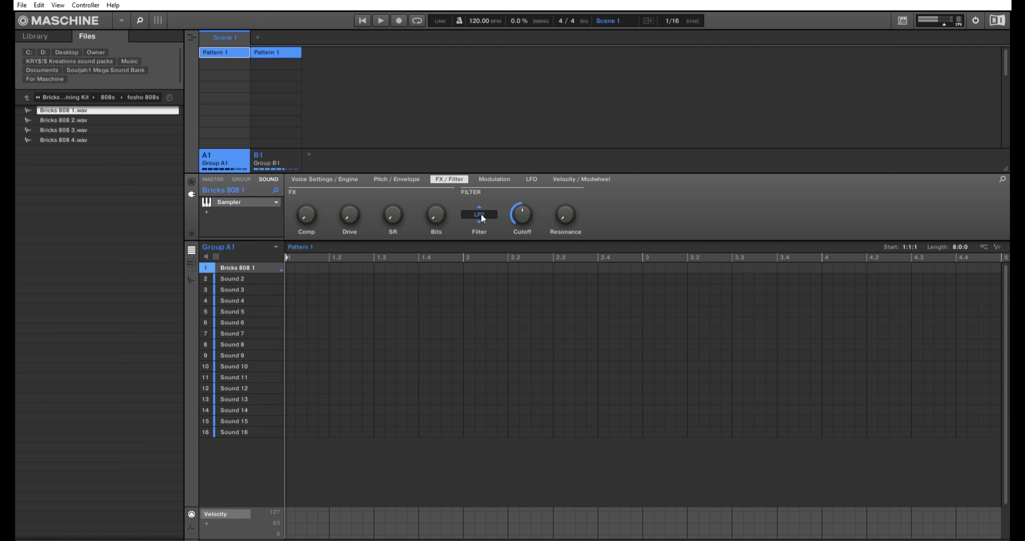
{"action": "left_click_drag", "start_coordinate": [571, 204], "coordinate": [567, 234]}
{"action": "mouse_move", "coordinate": [522, 214]}
{"action": "left_mouse_down"}
{"action": "mouse_move", "coordinate": [523, 201]}
{"action": "mouse_move", "coordinate": [524, 214]}
{"action": "left_mouse_up"}
{"action": "left_click_drag", "start_coordinate": [522, 214], "coordinate": [523, 249]}
Step: Set the Bricks 808 1 sampler's polyphony to Legato and its envelope type to ADSR
{"action": "left_click", "coordinate": [326, 178]}
{"action": "left_click", "coordinate": [313, 204]}
{"action": "left_click", "coordinate": [313, 207]}
{"action": "left_click", "coordinate": [311, 209]}
{"action": "left_click", "coordinate": [314, 223]}
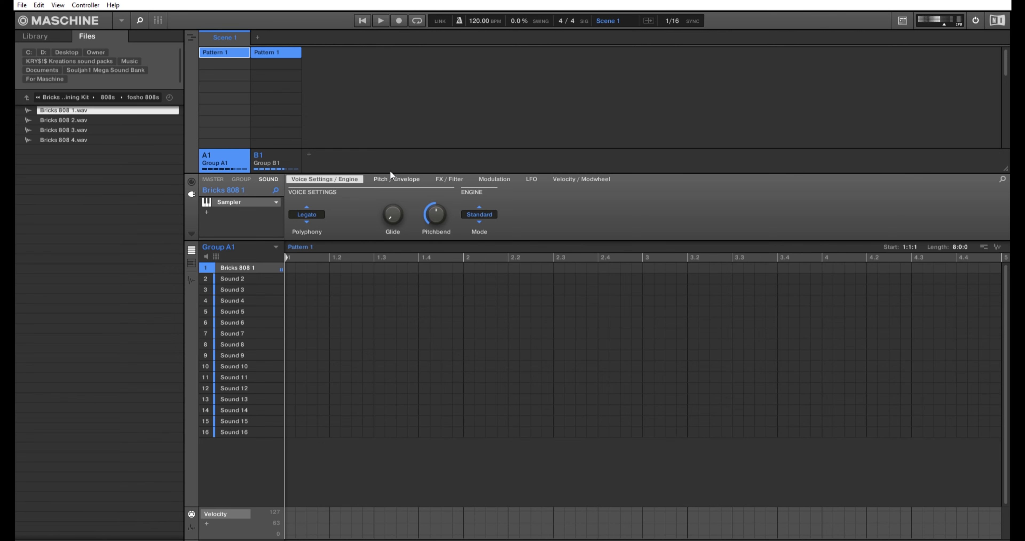
{"action": "left_click", "coordinate": [393, 179]}
{"action": "left_click", "coordinate": [442, 211]}
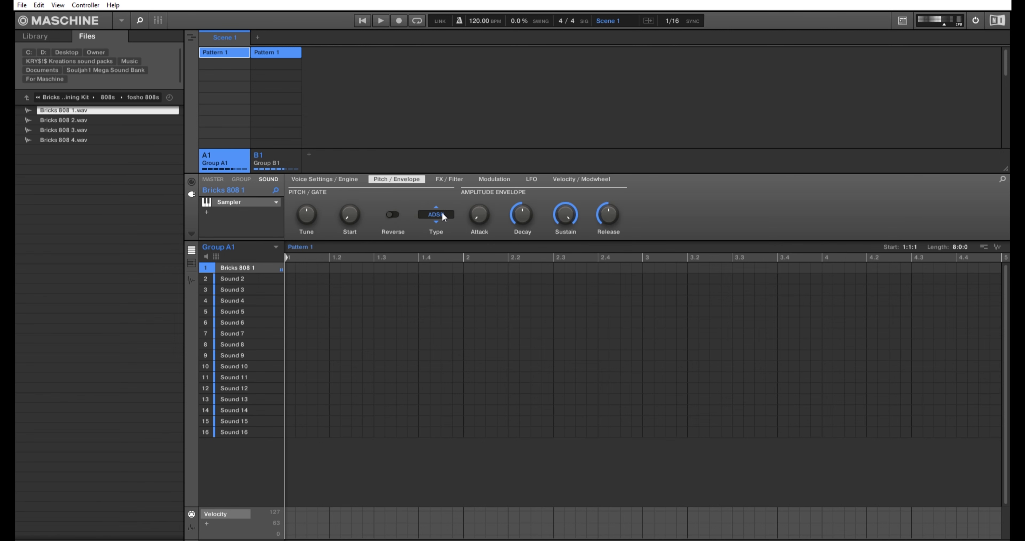
Step: Record an 808 bass line for Bricks 808 1 across Pattern 1 in the piano roll
{"action": "key", "text": "k"}
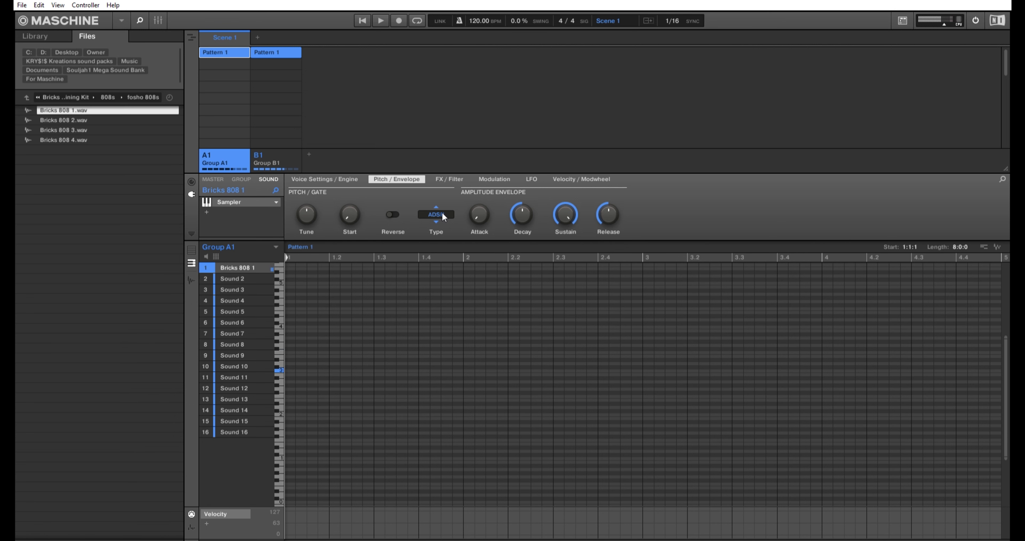
{"action": "key", "text": "space"}
{"action": "key", "text": "space"}
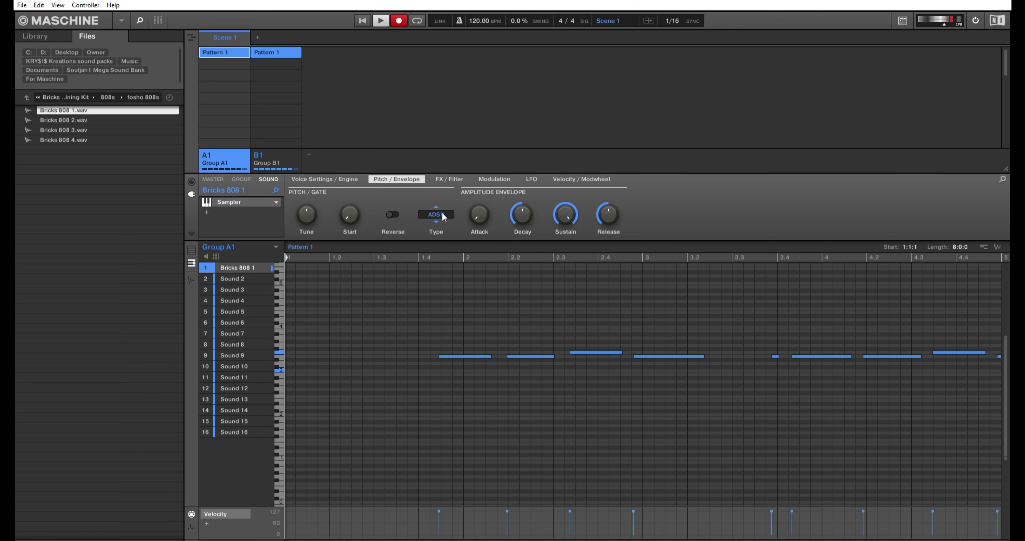
{"action": "key", "text": "space"}
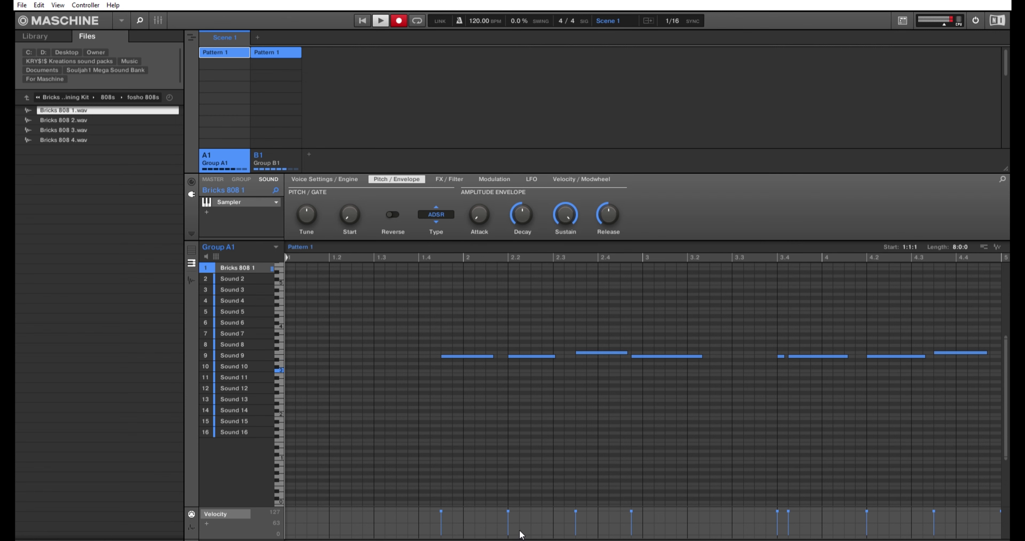
Step: Move the 808 notes near bars 3 and 4 slightly forward onto the grid, and lengthen the bar 5 note toward beat 5.4
{"action": "left_click_drag", "start_coordinate": [527, 536], "coordinate": [822, 520]}
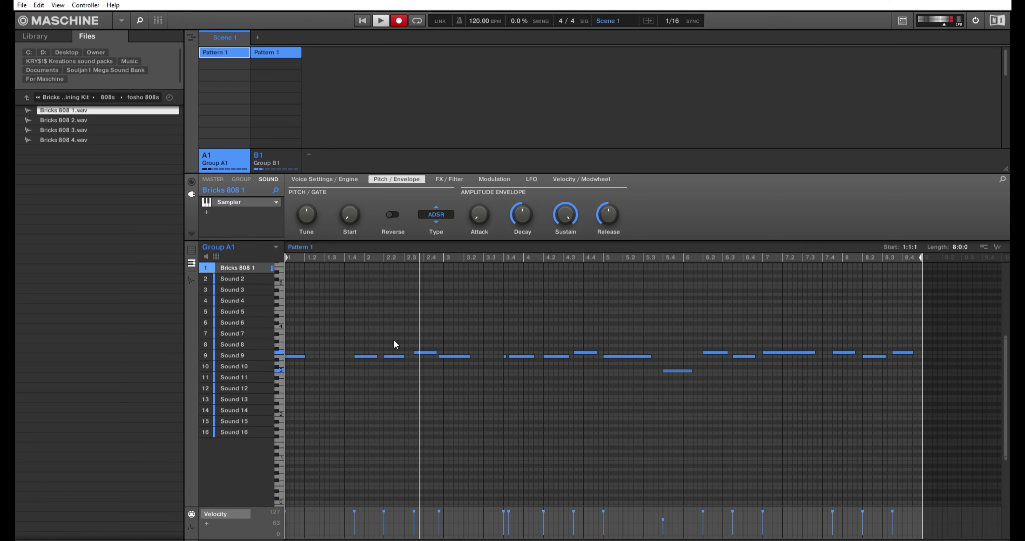
{"action": "left_click_drag", "start_coordinate": [454, 355], "coordinate": [516, 354]}
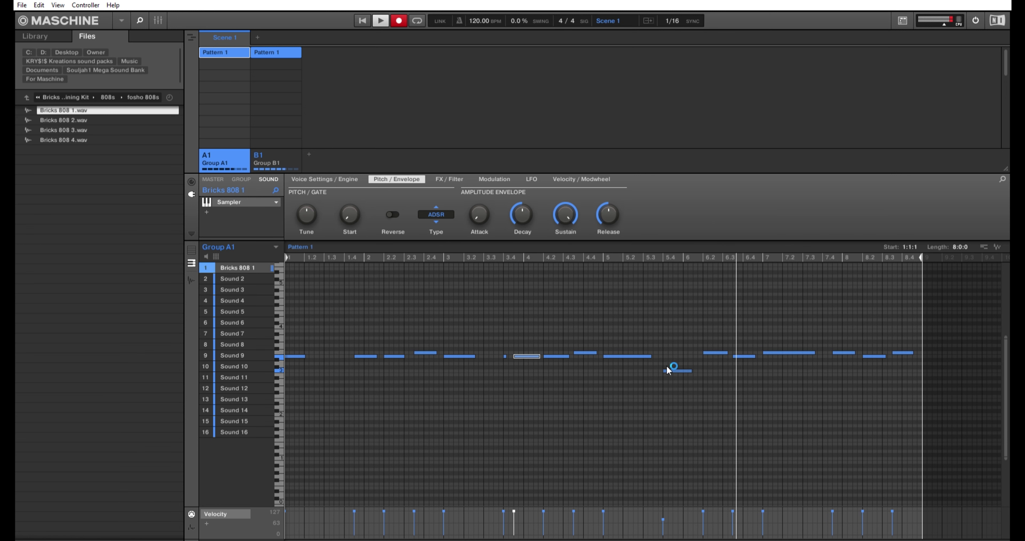
{"action": "left_click_drag", "start_coordinate": [650, 356], "coordinate": [657, 356]}
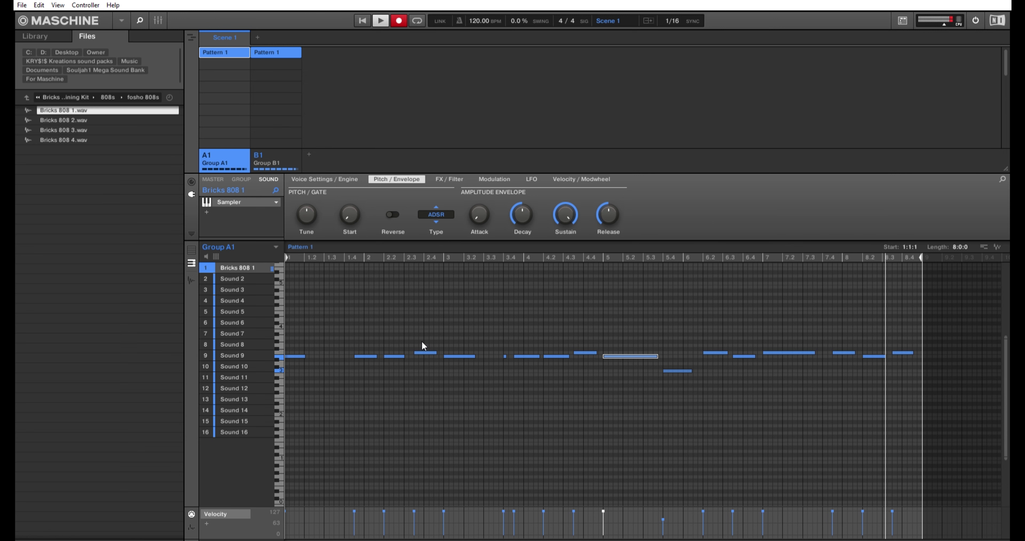
Step: Load Bricks Hi Hat 3.wav from the kit's HH folder into Sound 4 and record a hi-hat rhythm across Pattern 1
{"action": "left_click", "coordinate": [192, 251]}
{"action": "left_click", "coordinate": [244, 284]}
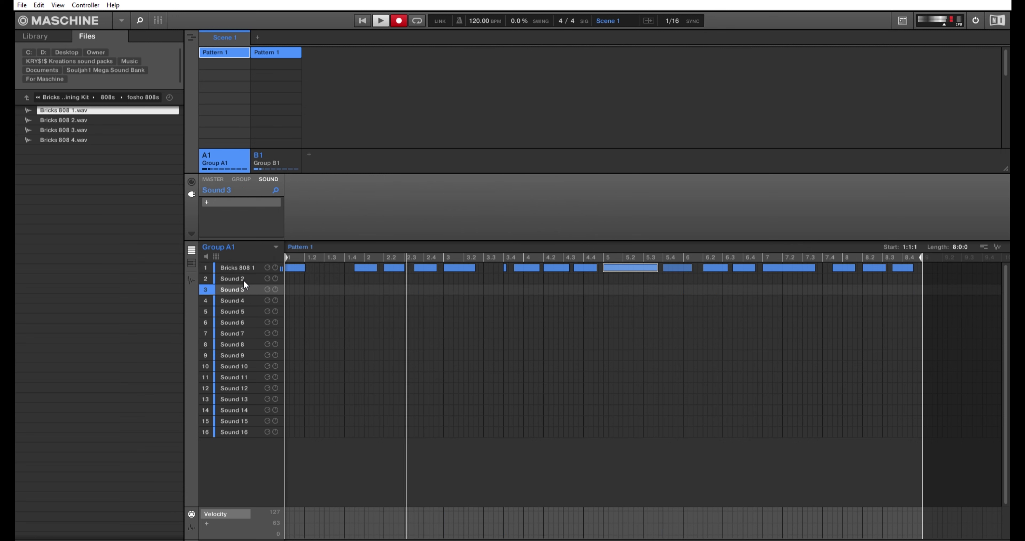
{"action": "left_click", "coordinate": [243, 299]}
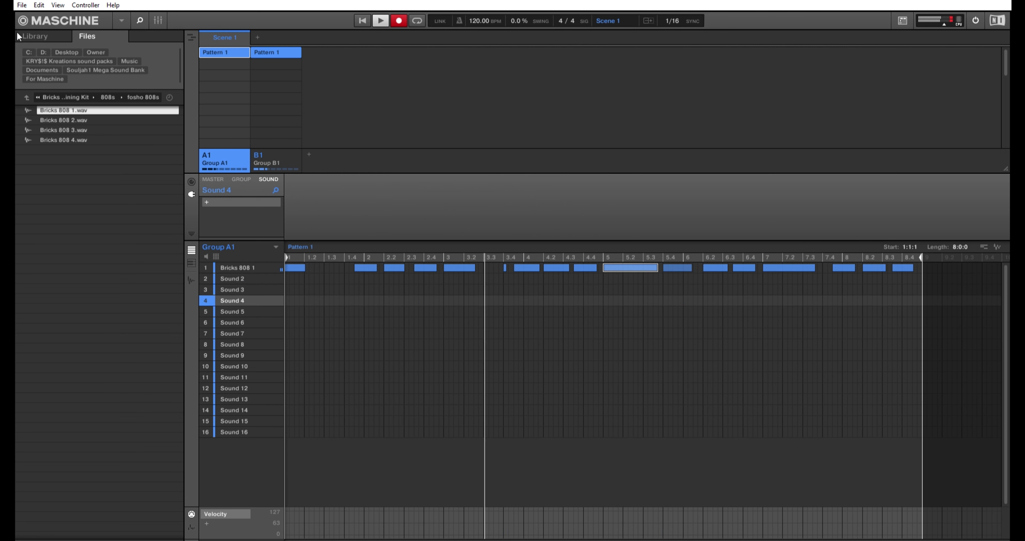
{"action": "left_click", "coordinate": [27, 96]}
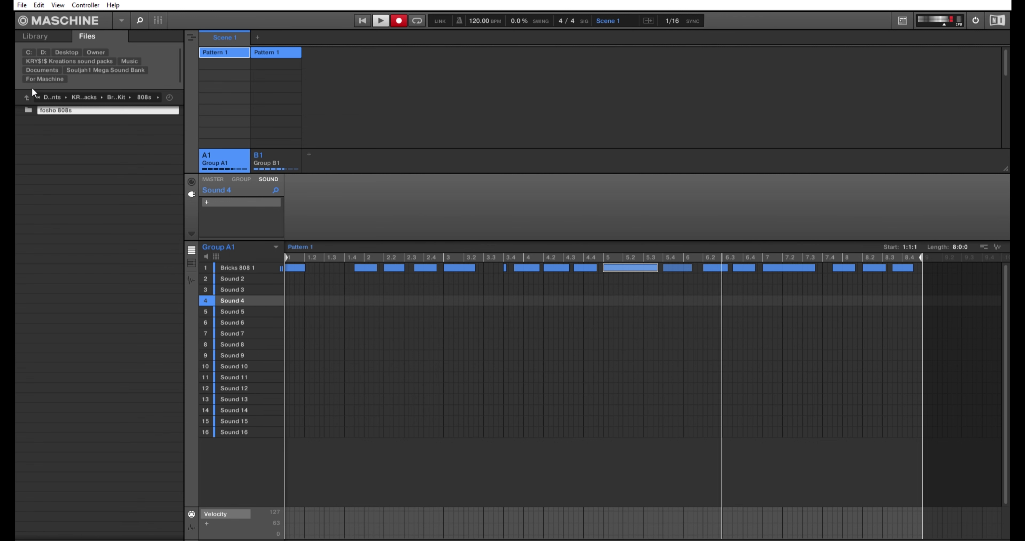
{"action": "left_click", "coordinate": [26, 96]}
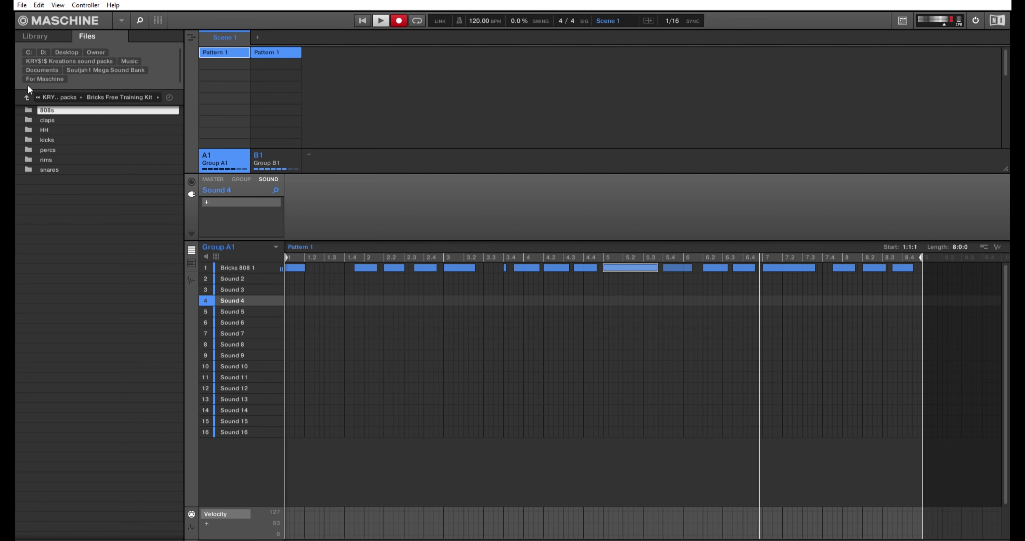
{"action": "double_click", "coordinate": [50, 129]}
{"action": "double_click", "coordinate": [49, 125]}
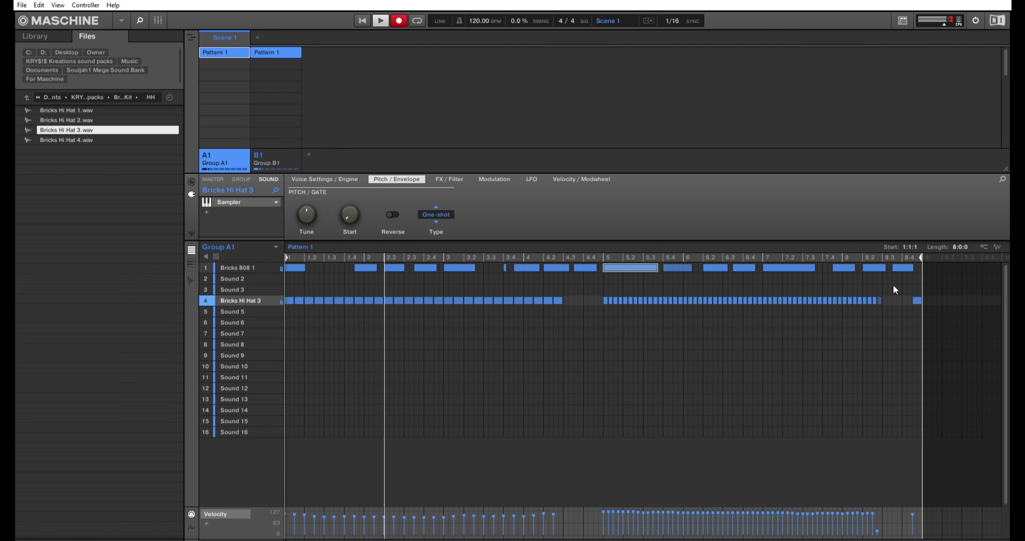
Step: Fill the gap in the Bricks Hi Hat 3 row between beat 8.3 and the last hit with additional notes
{"action": "left_click", "coordinate": [885, 300]}
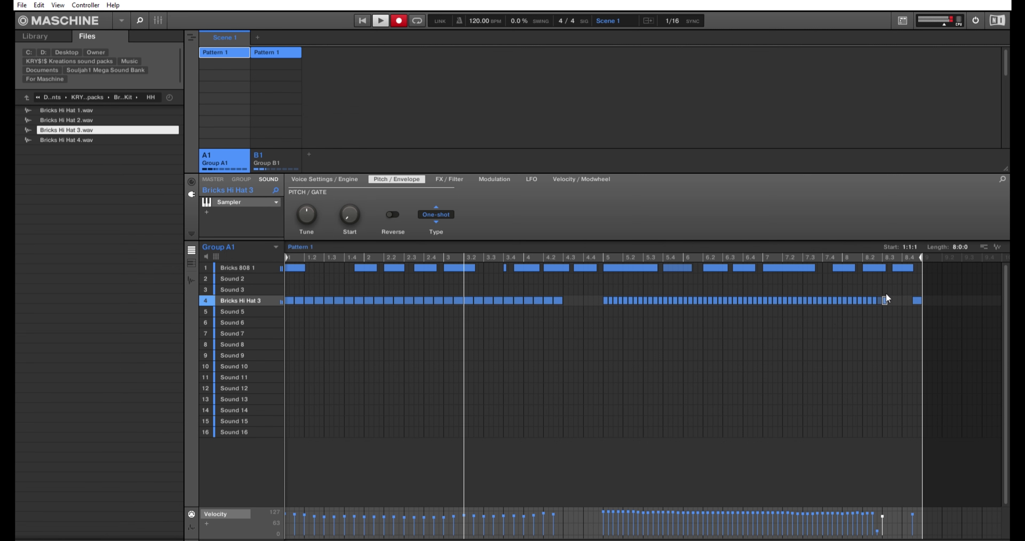
{"action": "left_click_drag", "start_coordinate": [886, 300], "coordinate": [892, 300]}
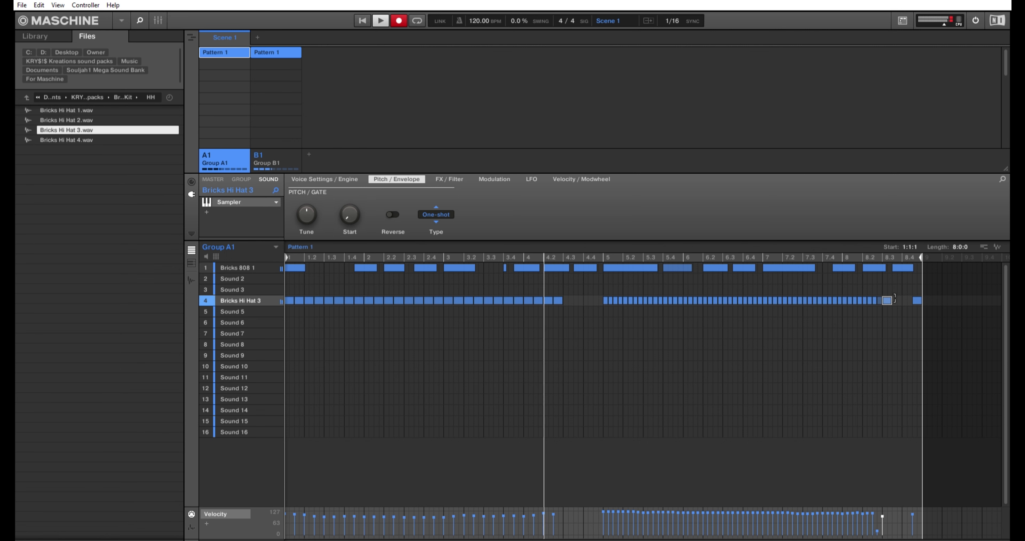
{"action": "left_click_drag", "start_coordinate": [895, 300], "coordinate": [905, 300]}
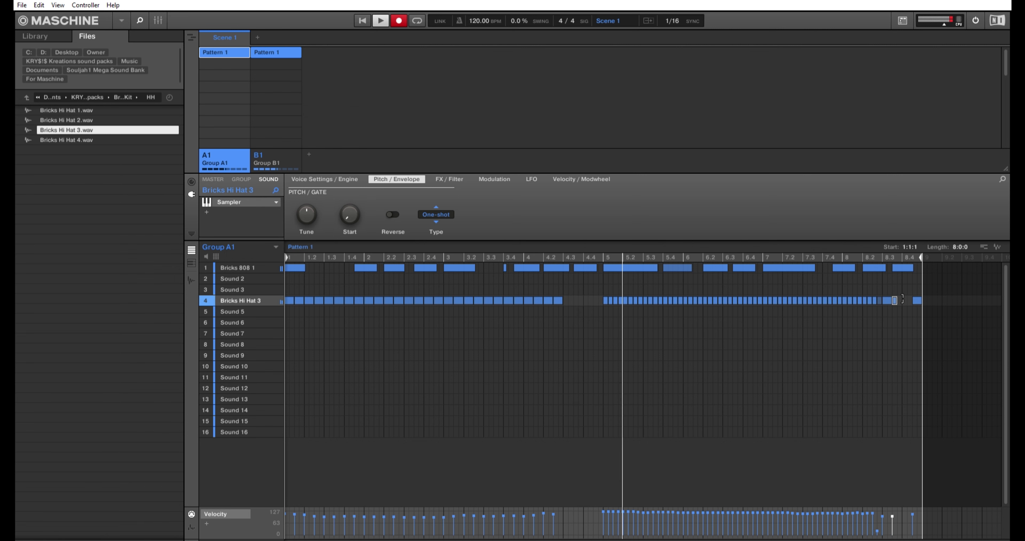
{"action": "left_click", "coordinate": [905, 299]}
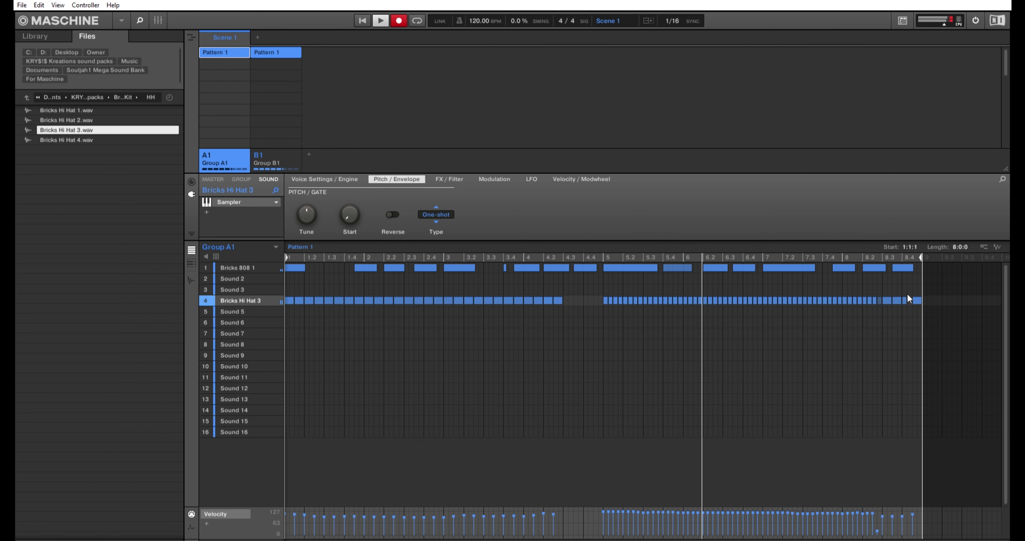
{"action": "left_click_drag", "start_coordinate": [908, 299], "coordinate": [912, 299]}
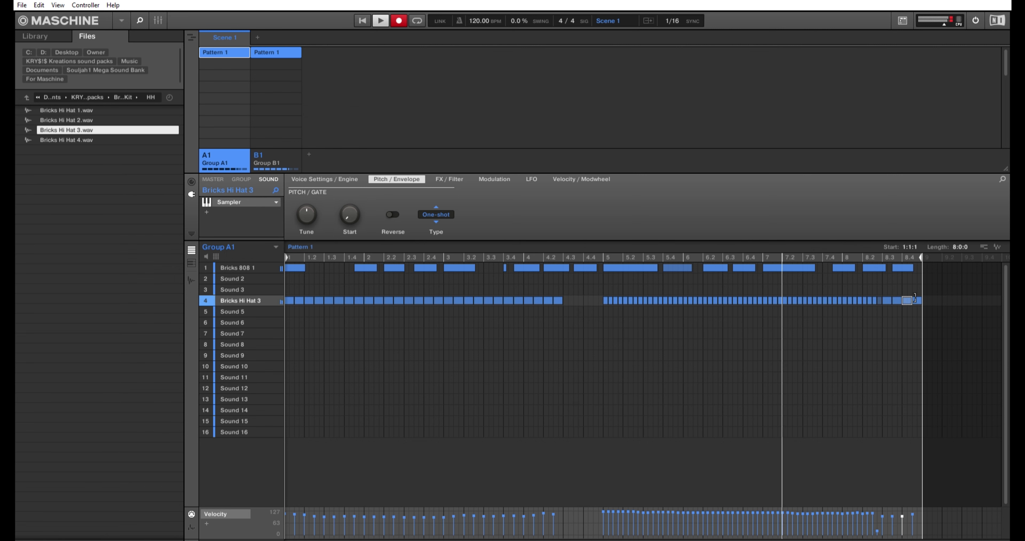
Step: Raise the velocity of all Bricks Hi Hat 3 notes in Pattern 1 to the maximum
{"action": "left_click_drag", "start_coordinate": [947, 294], "coordinate": [208, 314]}
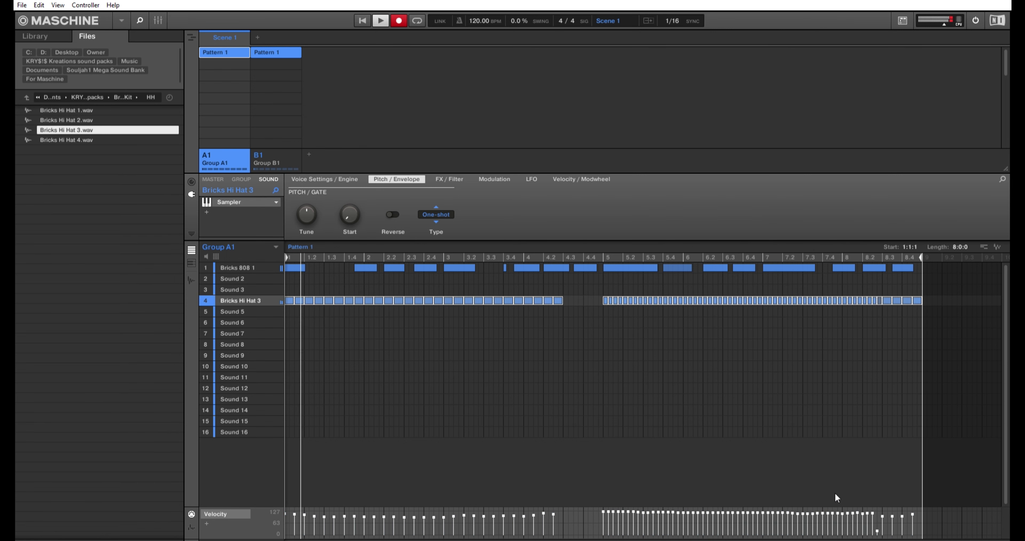
{"action": "left_click_drag", "start_coordinate": [883, 529], "coordinate": [881, 507]}
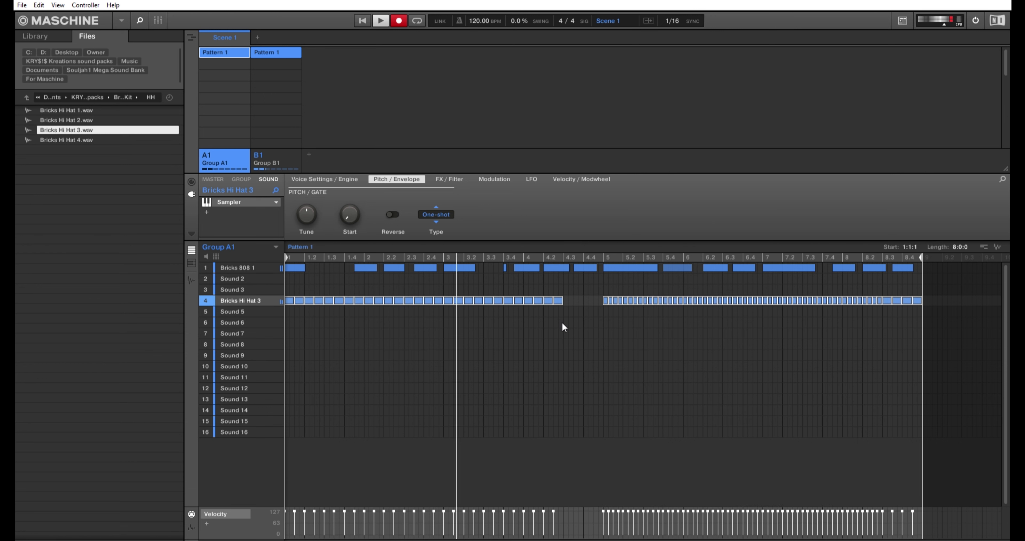
{"action": "left_click", "coordinate": [564, 333]}
{"action": "left_click_drag", "start_coordinate": [951, 336], "coordinate": [562, 305]}
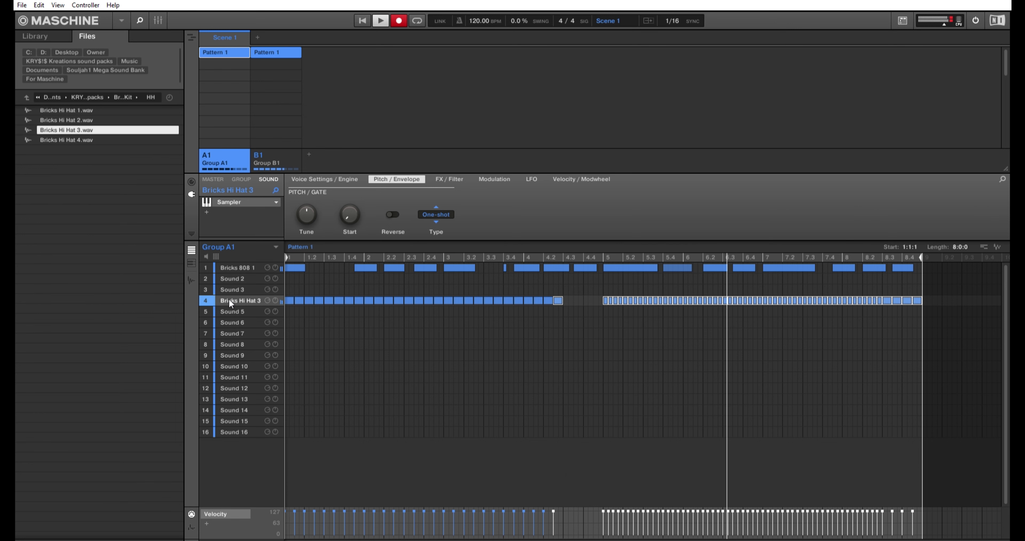
Step: Turn the Bricks 808 1 sampler's velocity-to-volume amount down to zero
{"action": "left_click", "coordinate": [690, 268]}
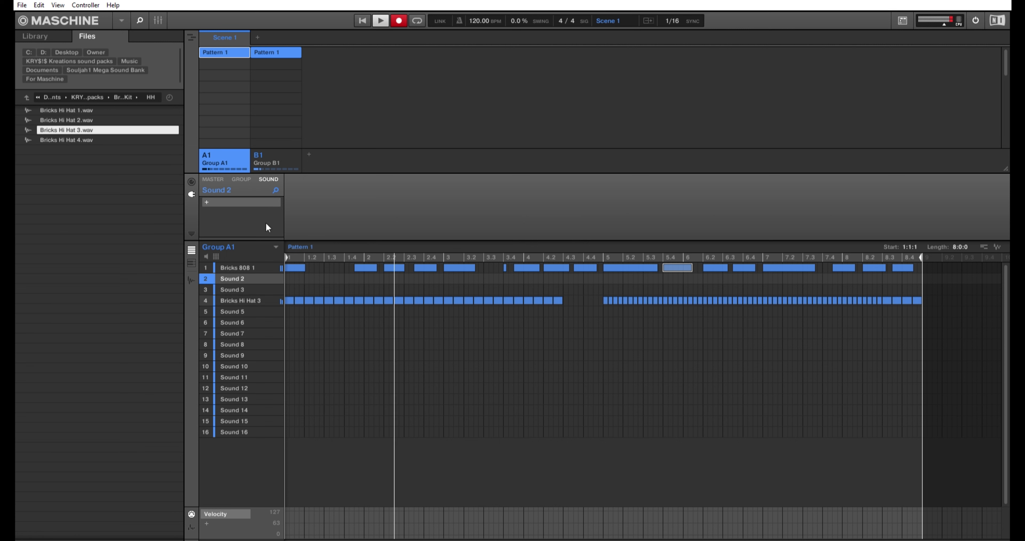
{"action": "left_click", "coordinate": [254, 264]}
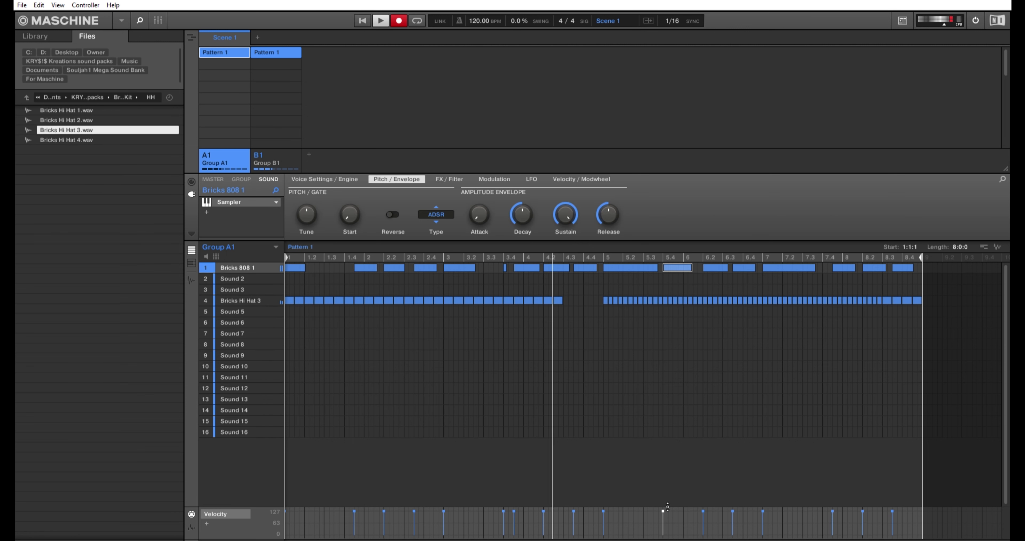
{"action": "left_click", "coordinate": [563, 174]}
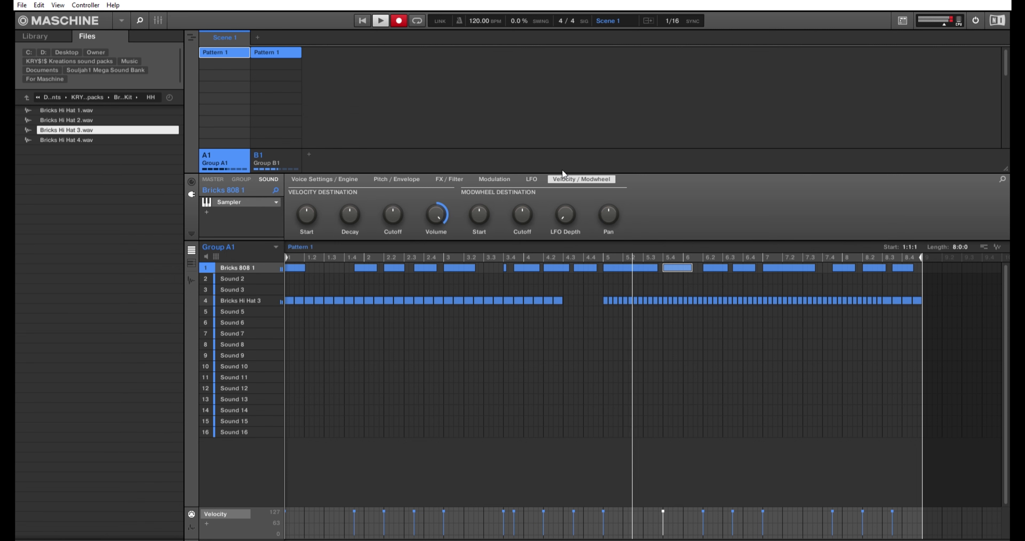
{"action": "left_click_drag", "start_coordinate": [441, 212], "coordinate": [436, 224]}
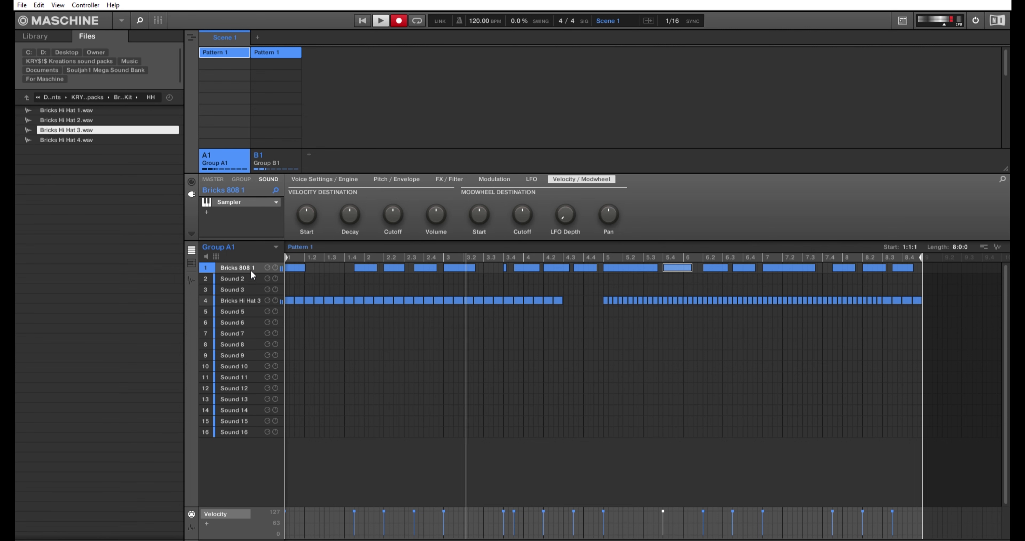
Step: Load Bricks Perc 2.wav from the kit's percs folder into Sound 5 and record a percussion rhythm across Pattern 1
{"action": "left_click", "coordinate": [252, 309]}
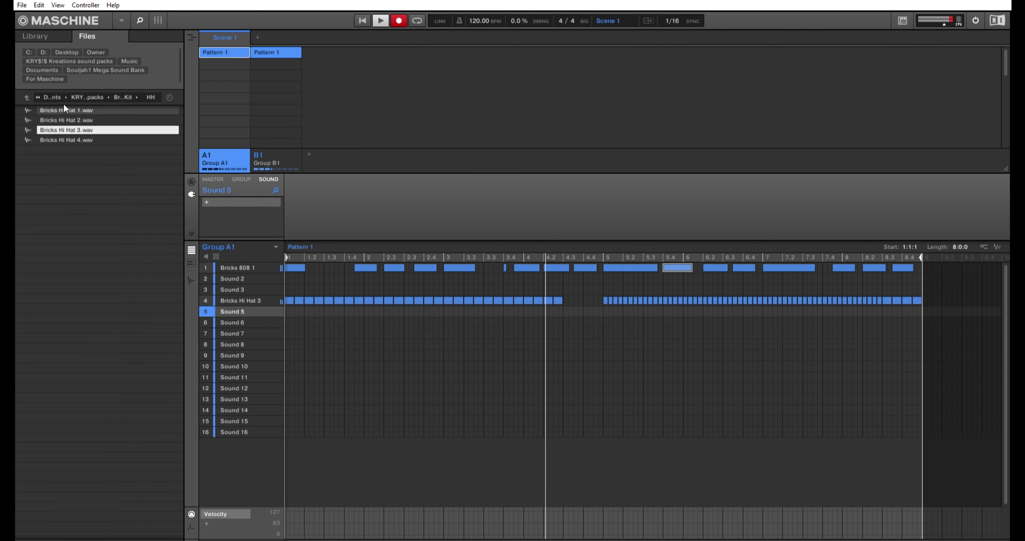
{"action": "left_click", "coordinate": [27, 96]}
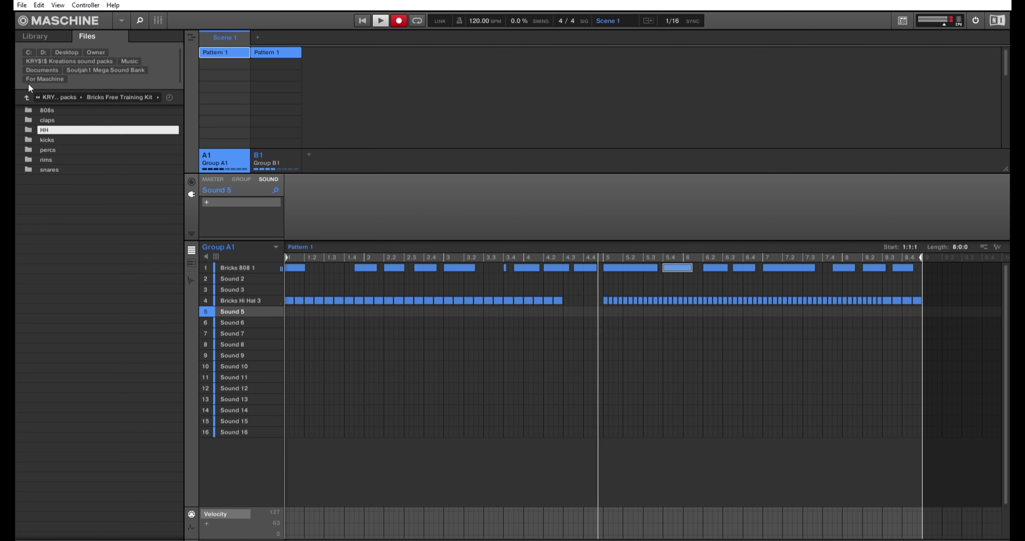
{"action": "double_click", "coordinate": [50, 146]}
{"action": "left_click", "coordinate": [64, 120]}
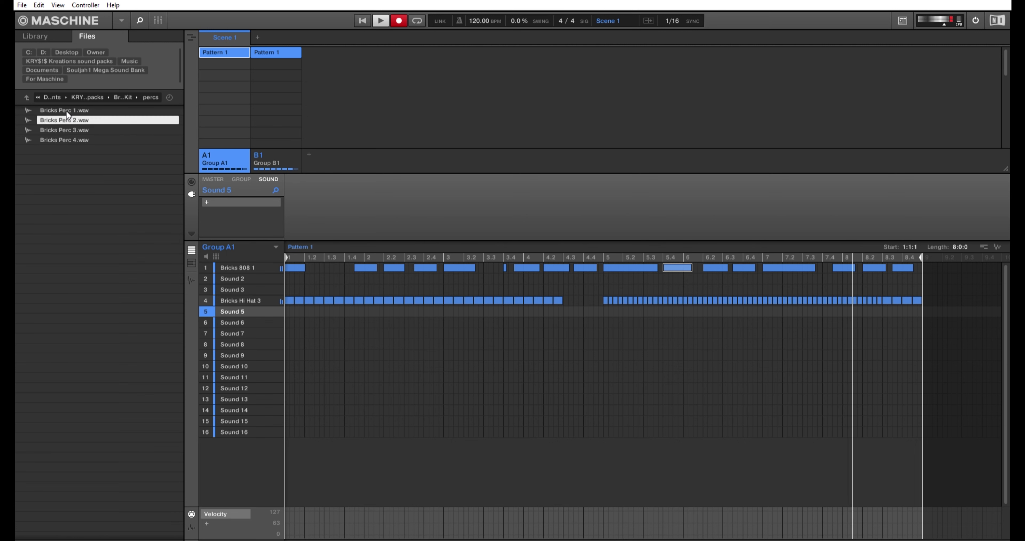
{"action": "key", "text": "Return"}
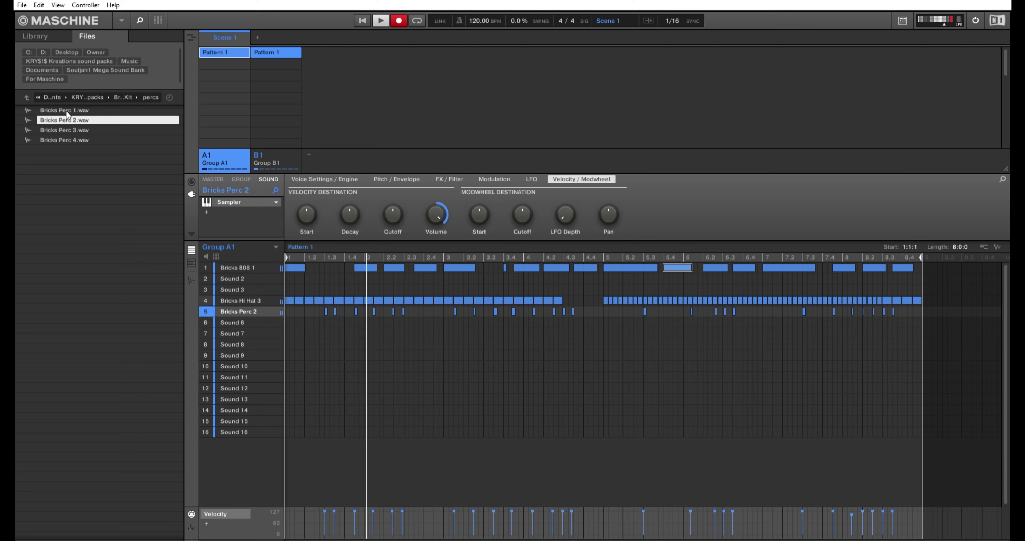
{"action": "left_click", "coordinate": [341, 331]}
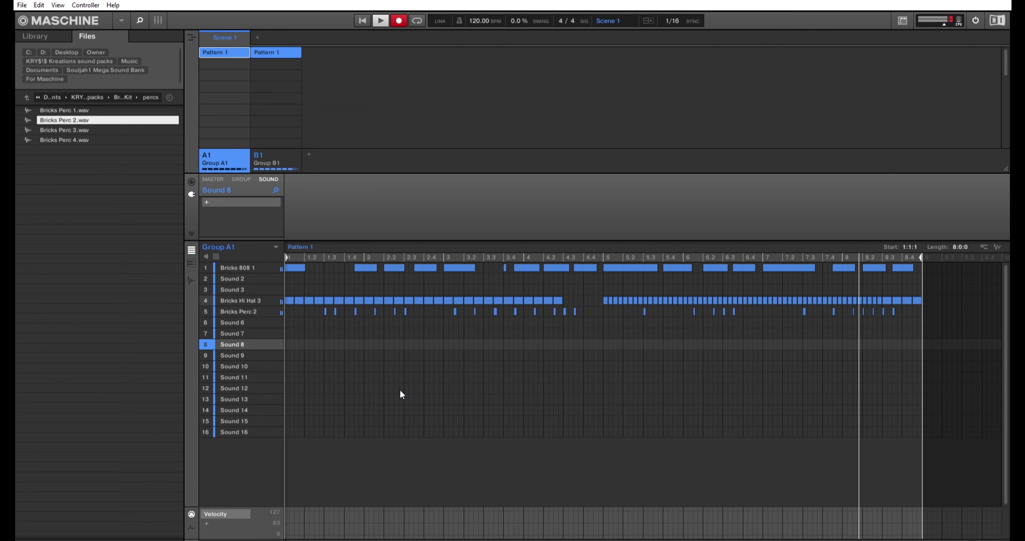
Step: Load Bricks Kick 2.wav from the kit's kicks folder into Sound 2 and reduce its velocity-to-volume amount
{"action": "left_click", "coordinate": [233, 319]}
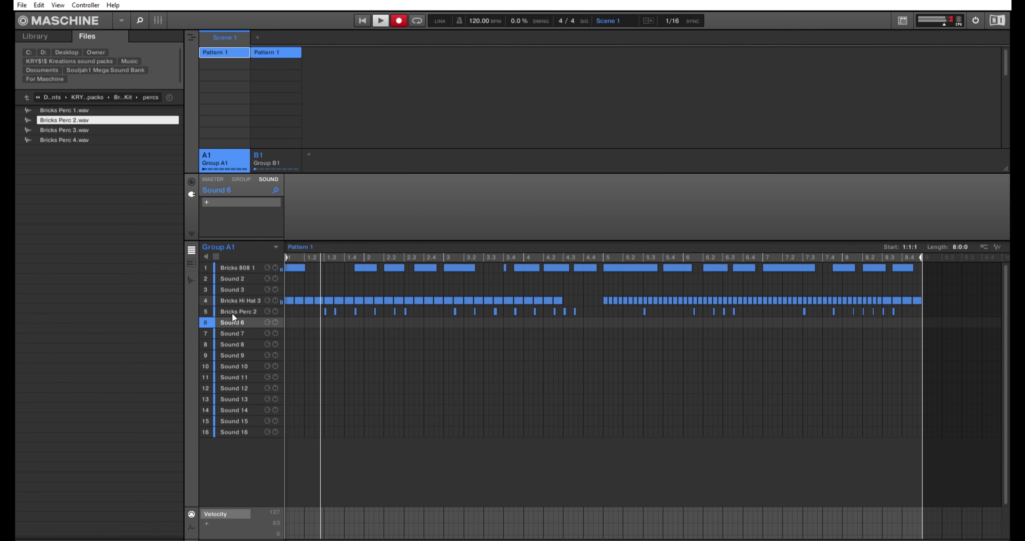
{"action": "left_click", "coordinate": [24, 89]}
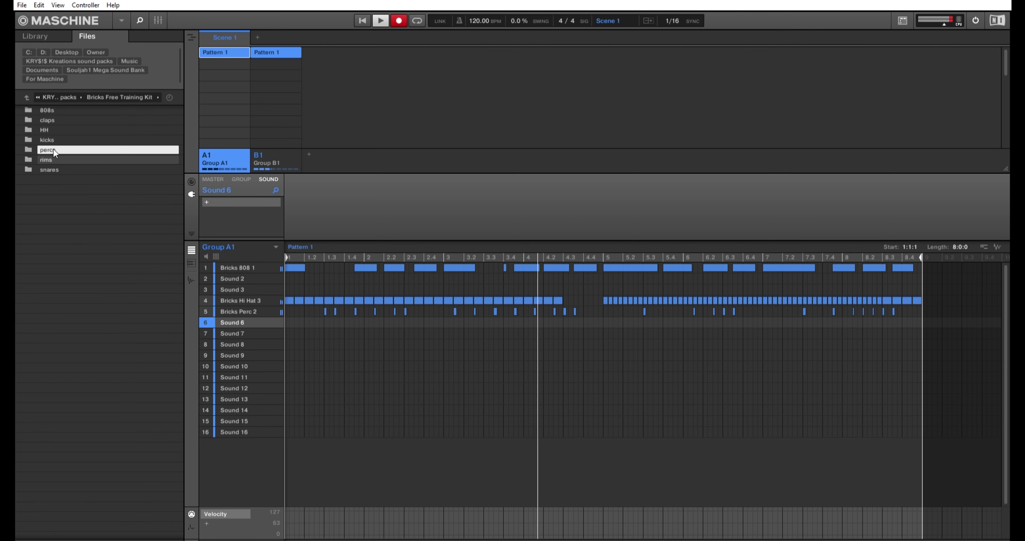
{"action": "left_click", "coordinate": [247, 288]}
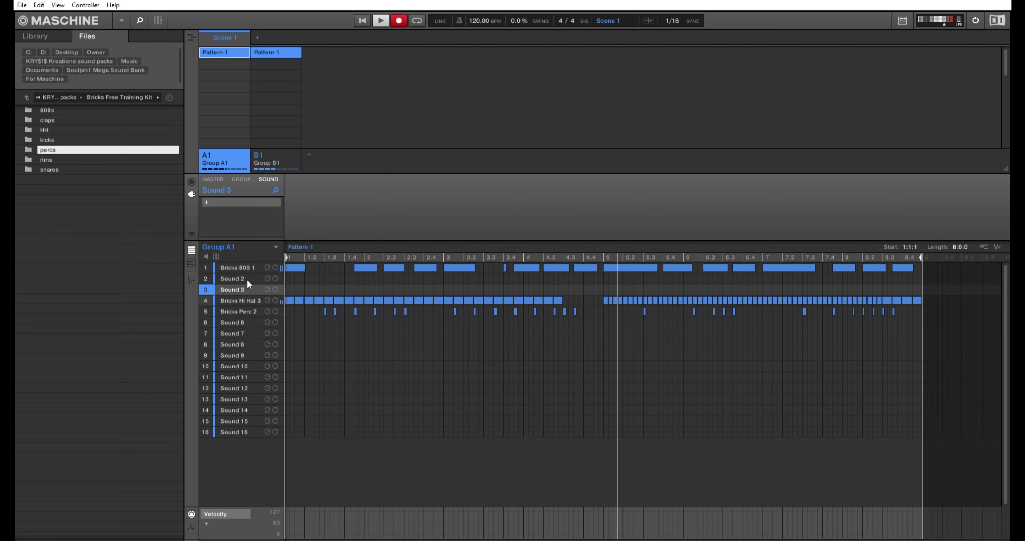
{"action": "left_click", "coordinate": [246, 278]}
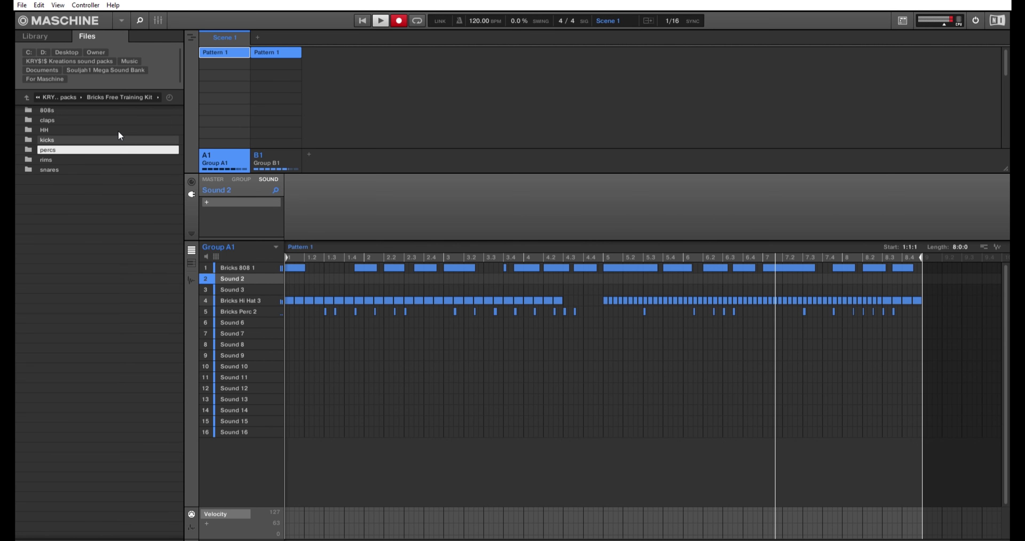
{"action": "double_click", "coordinate": [119, 138]}
{"action": "left_click", "coordinate": [98, 118]}
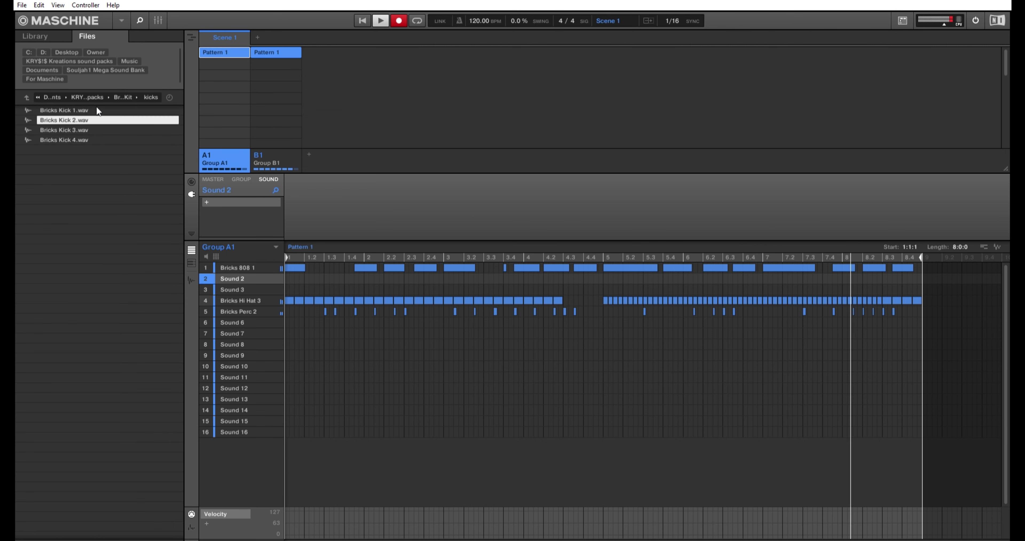
{"action": "left_click_drag", "start_coordinate": [97, 119], "coordinate": [253, 279]}
{"action": "left_click_drag", "start_coordinate": [436, 209], "coordinate": [437, 235]}
Step: Load Bricks Snare 2.wav from the kit's snares folder into Sound 3
{"action": "left_click", "coordinate": [255, 286]}
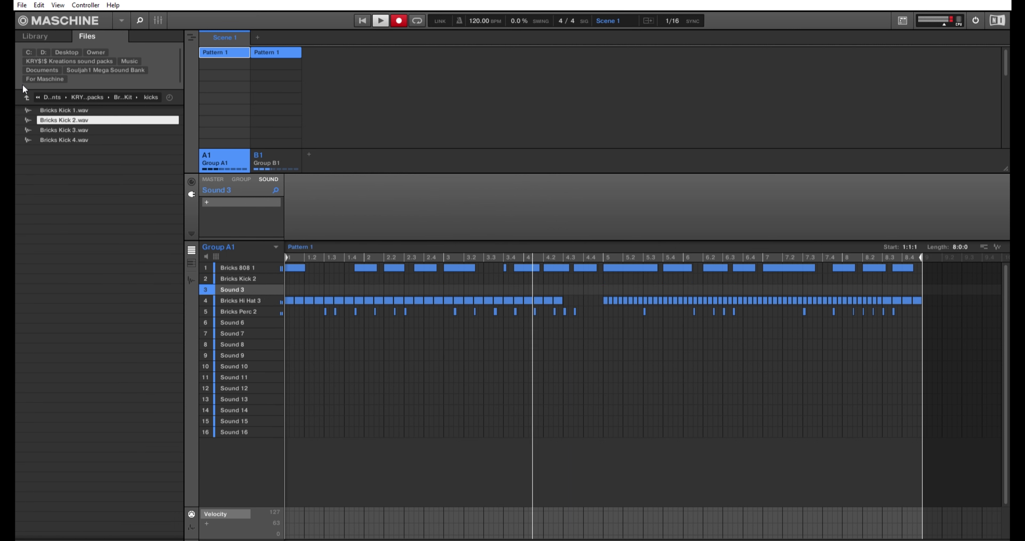
{"action": "left_click", "coordinate": [27, 95]}
{"action": "double_click", "coordinate": [64, 169]}
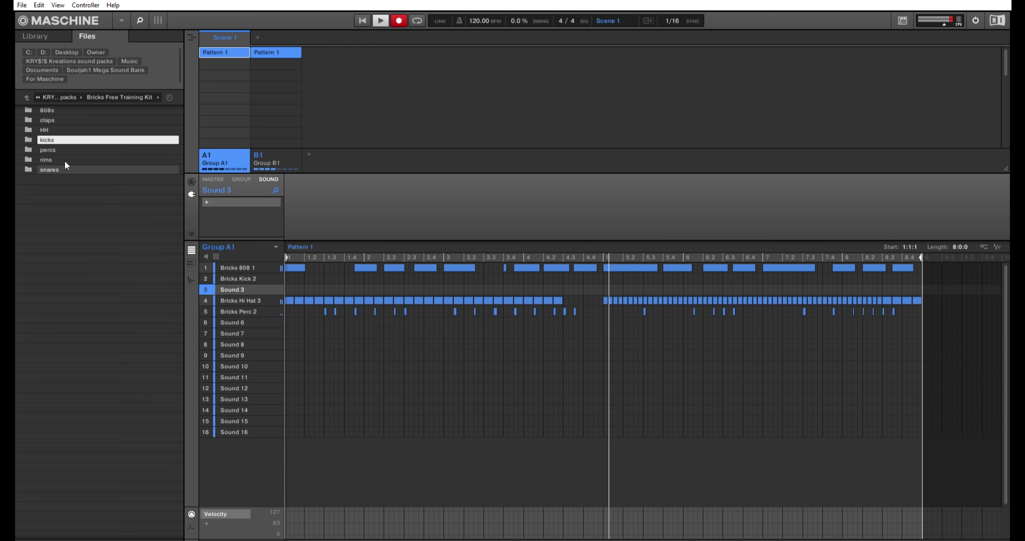
{"action": "double_click", "coordinate": [62, 112]}
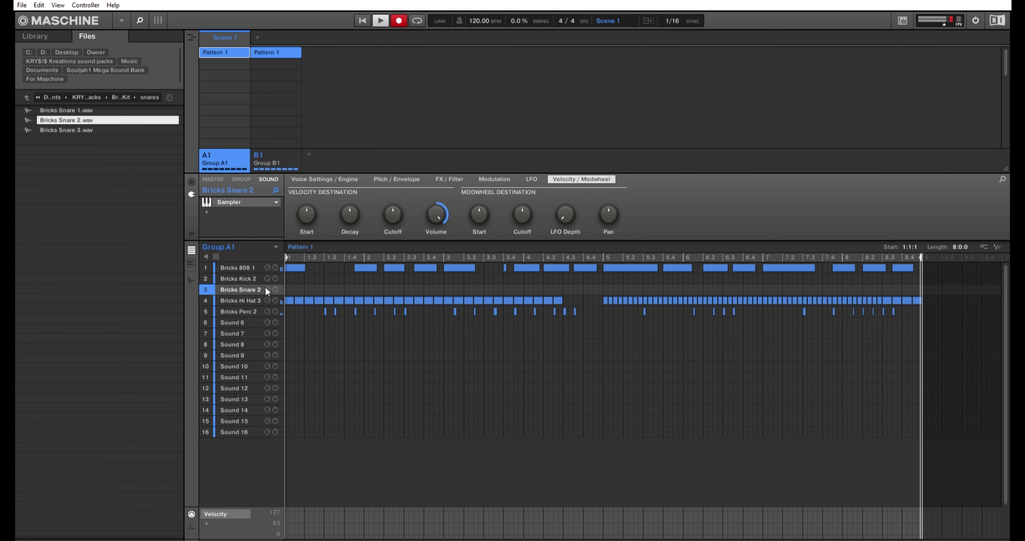
Step: Record a kick and snare rhythm with Bricks Kick 2 and Bricks Snare 2 across Pattern 1
{"action": "key", "text": "s"}
{"action": "key", "text": "s"}
{"action": "key", "text": "x"}
{"action": "key", "text": "x"}
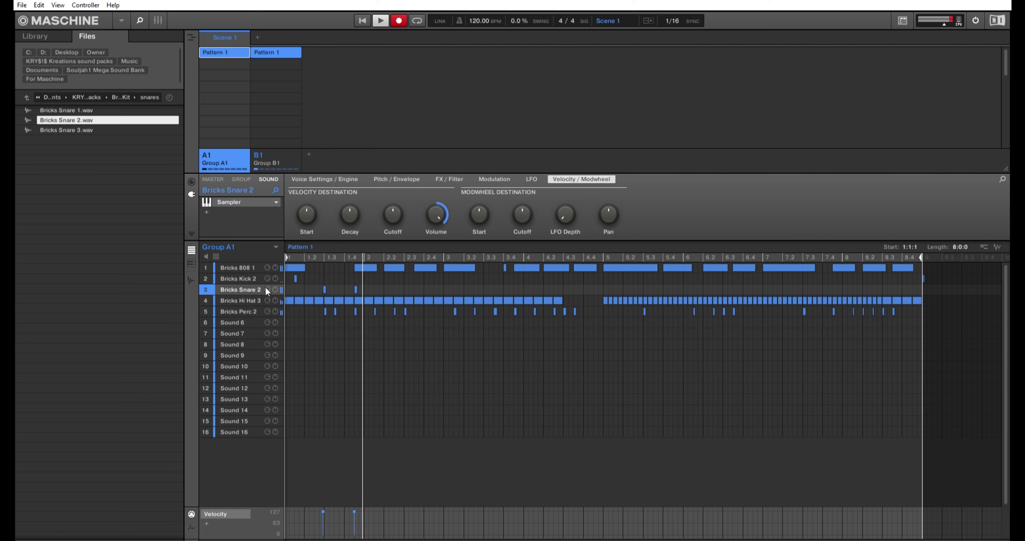
{"action": "key", "text": "s"}
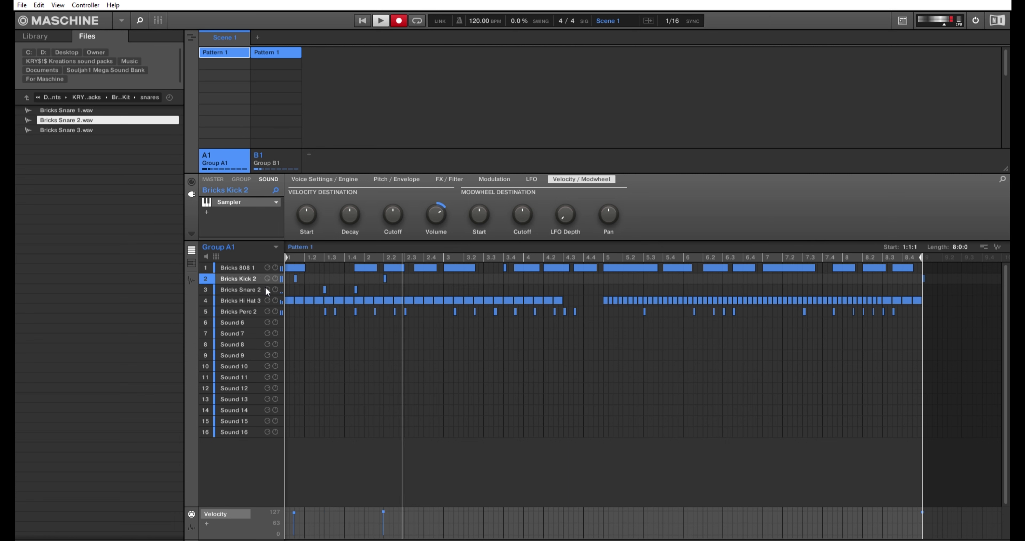
{"action": "key", "text": "x"}
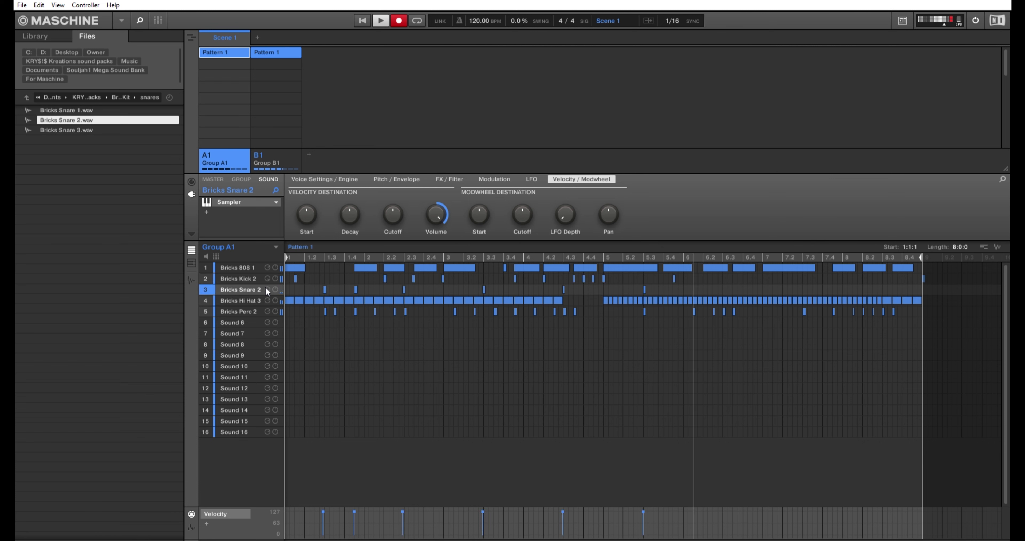
{"action": "key", "text": "s"}
{"action": "key", "text": "x"}
{"action": "key", "text": "s"}
{"action": "key", "text": "s"}
{"action": "key", "text": "s"}
{"action": "key", "text": "s"}
{"action": "key", "text": "s"}
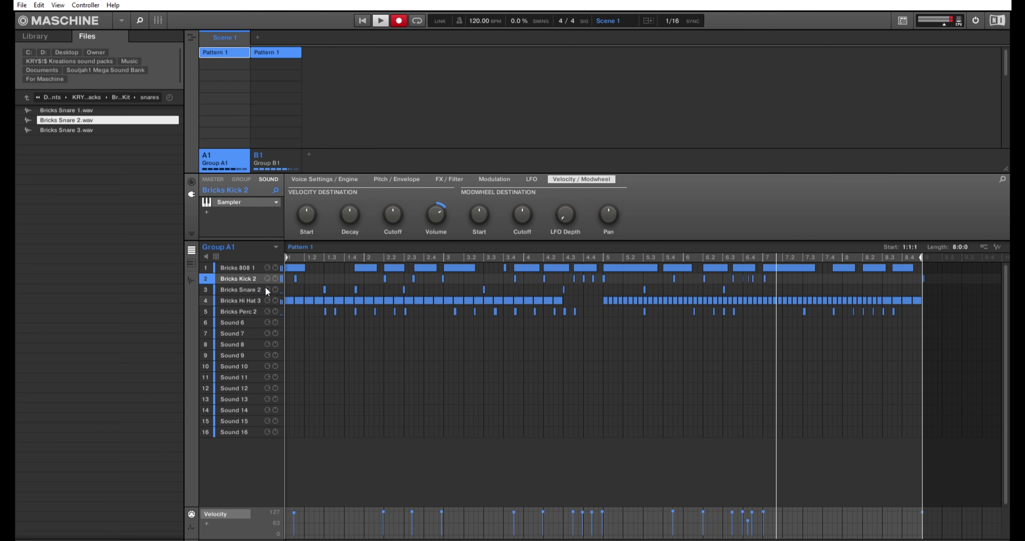
{"action": "key", "text": "x"}
{"action": "key", "text": "x"}
{"action": "key", "text": "s"}
{"action": "key", "text": "x"}
{"action": "key", "text": "s"}
{"action": "key", "text": "s"}
{"action": "key", "text": "s"}
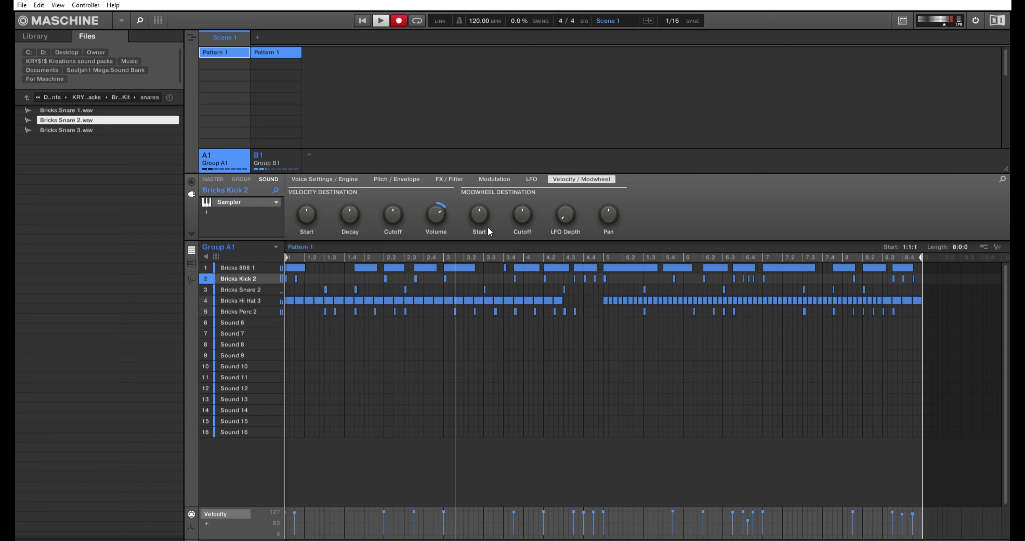
Step: Add a Bricks Kick 2 note between beats 8.2 and 8.3 and raise all kick velocities to the maximum
{"action": "mouse_move", "coordinate": [433, 211]}
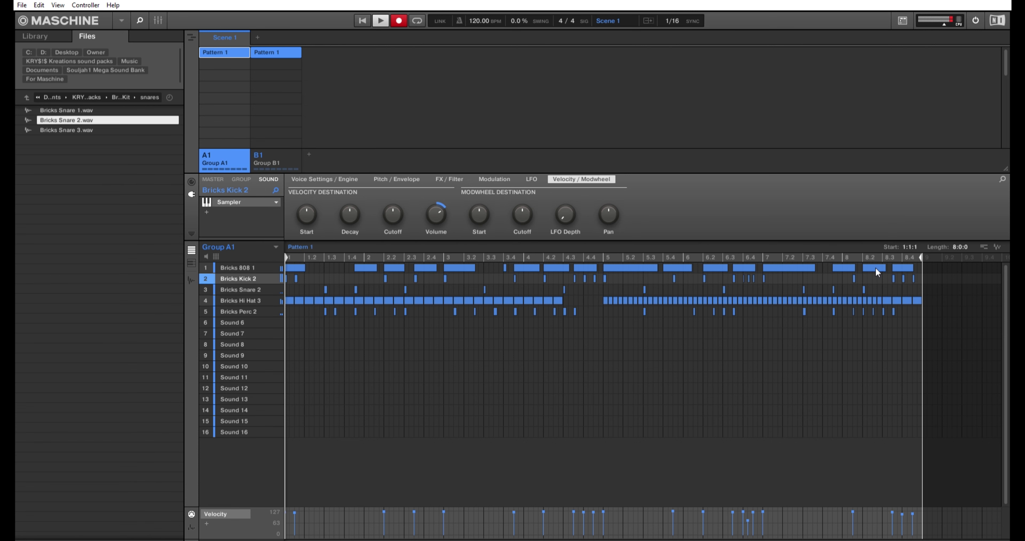
{"action": "mouse_move", "coordinate": [876, 514]}
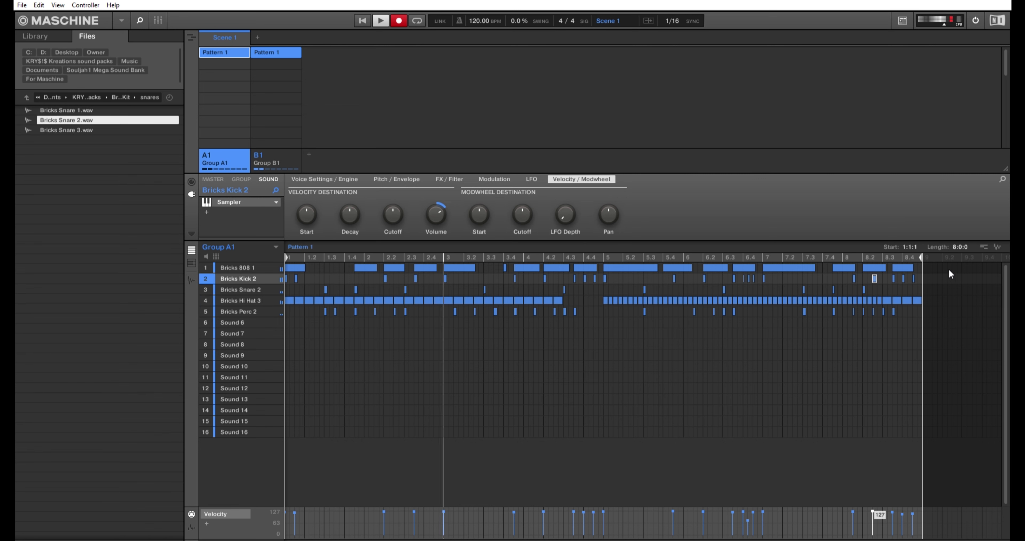
{"action": "left_click_drag", "start_coordinate": [943, 274], "coordinate": [277, 276]}
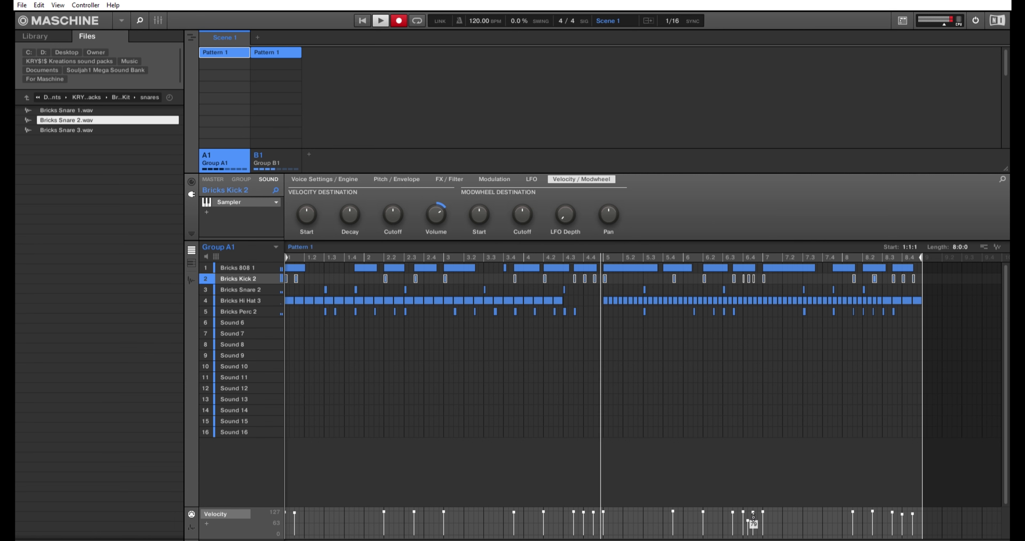
{"action": "left_click_drag", "start_coordinate": [752, 515], "coordinate": [752, 498]}
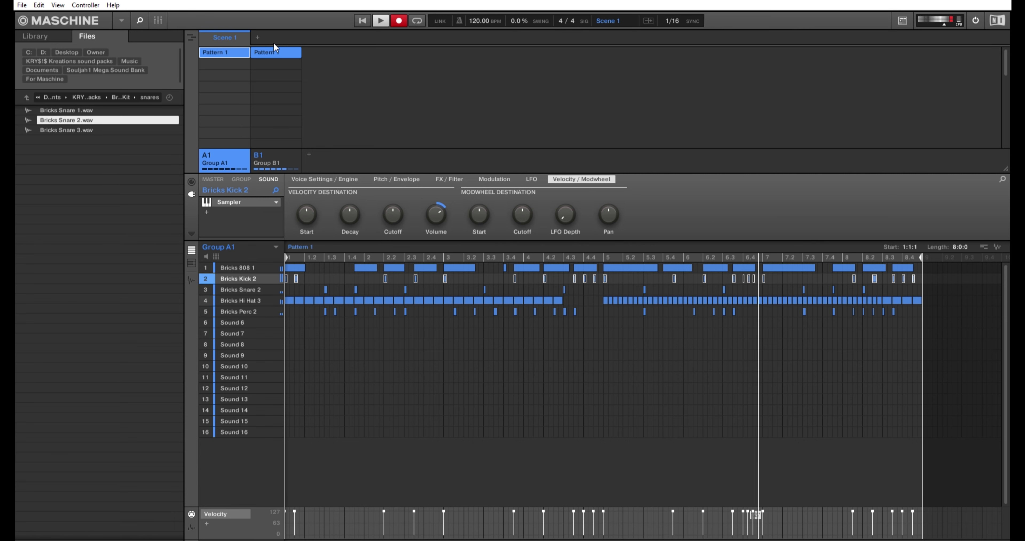
Step: Go up to the KRY$!$ Kreations sound packs folder and lower the velocity-to-volume amount of Bricks Hi Hat 3
{"action": "left_click", "coordinate": [239, 322]}
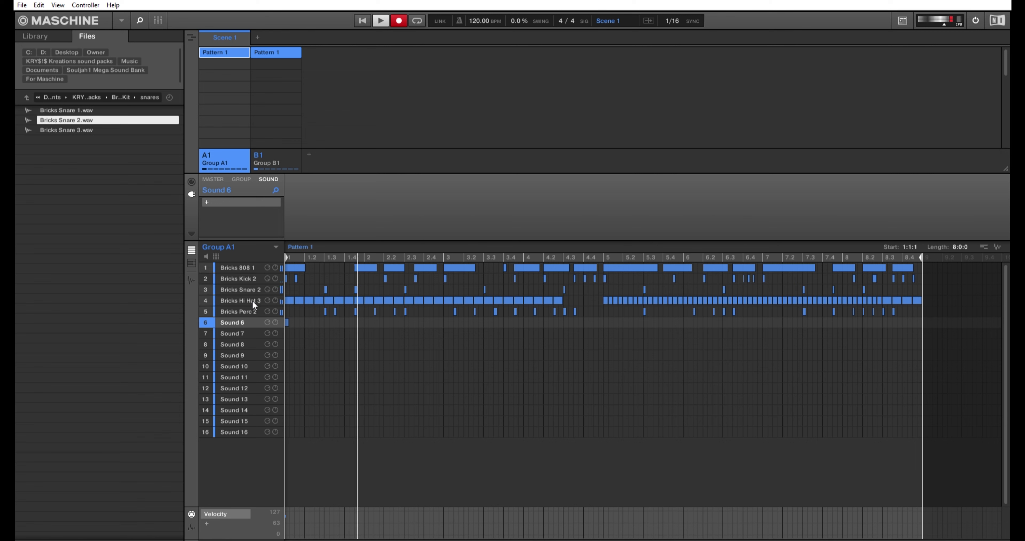
{"action": "left_click", "coordinate": [23, 87]}
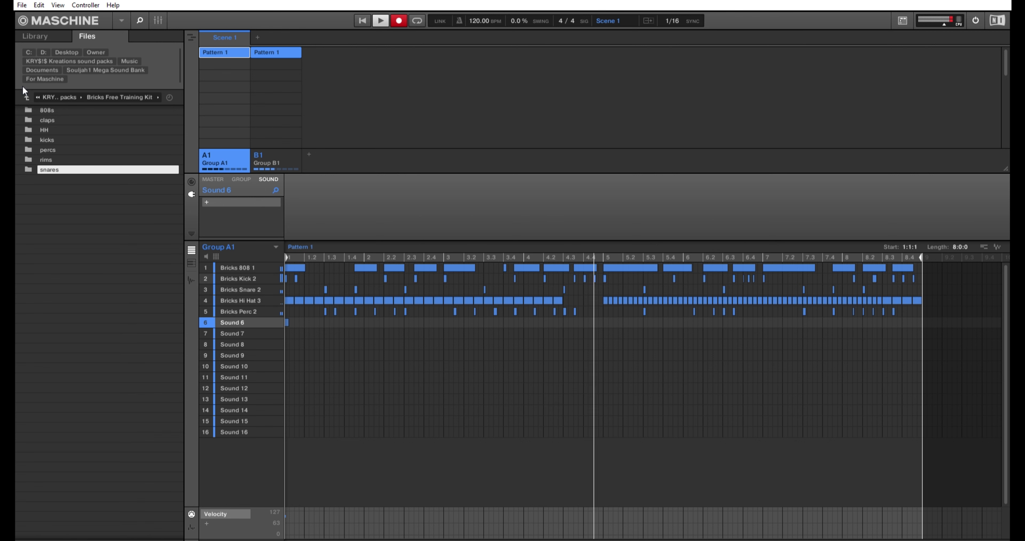
{"action": "left_click", "coordinate": [23, 87]}
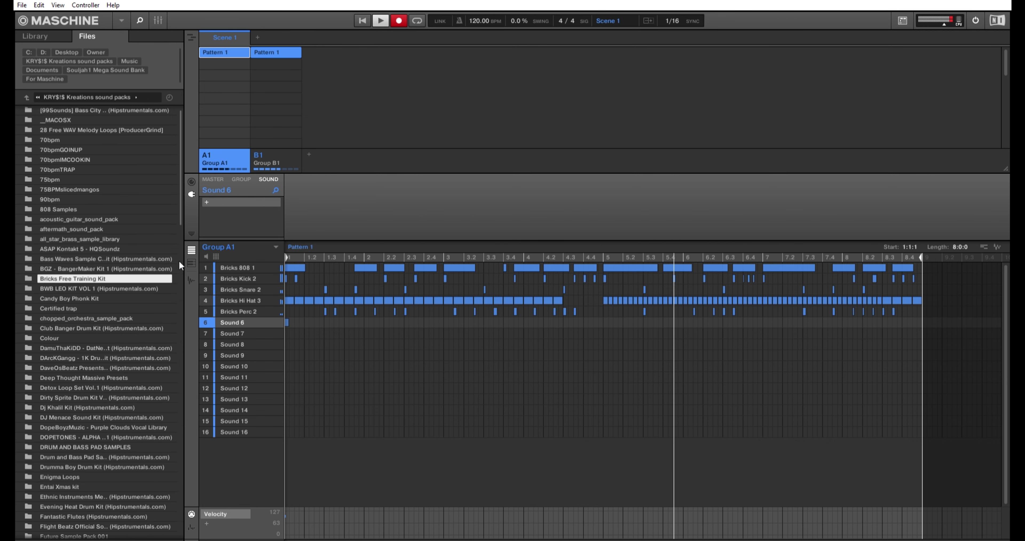
{"action": "left_click", "coordinate": [250, 296]}
{"action": "left_click_drag", "start_coordinate": [436, 215], "coordinate": [436, 242]}
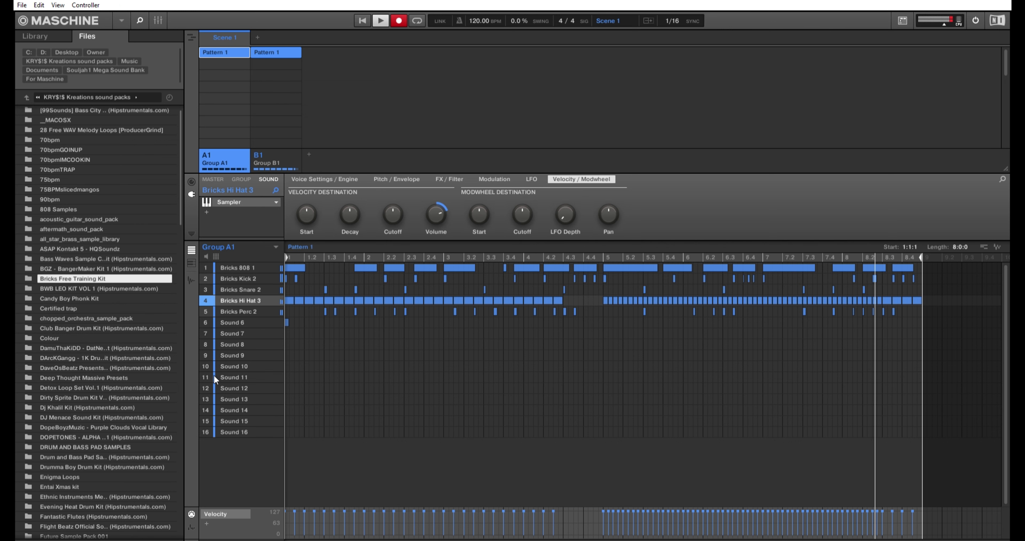
Step: Select Sound 6 in Group A1 and open the ICYTWAT Drum Kit folder from the sound packs
{"action": "left_click", "coordinate": [237, 317]}
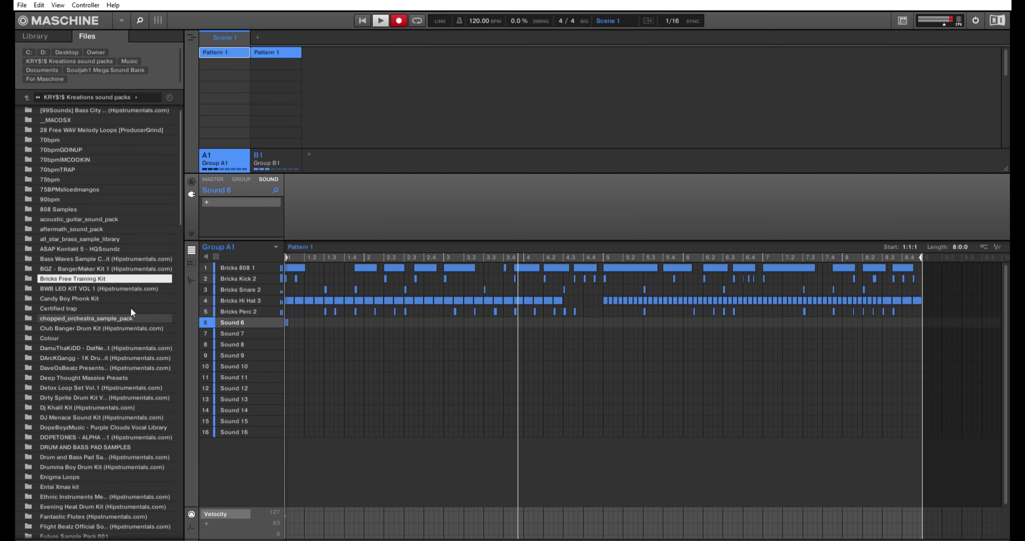
{"action": "key", "text": "Right"}
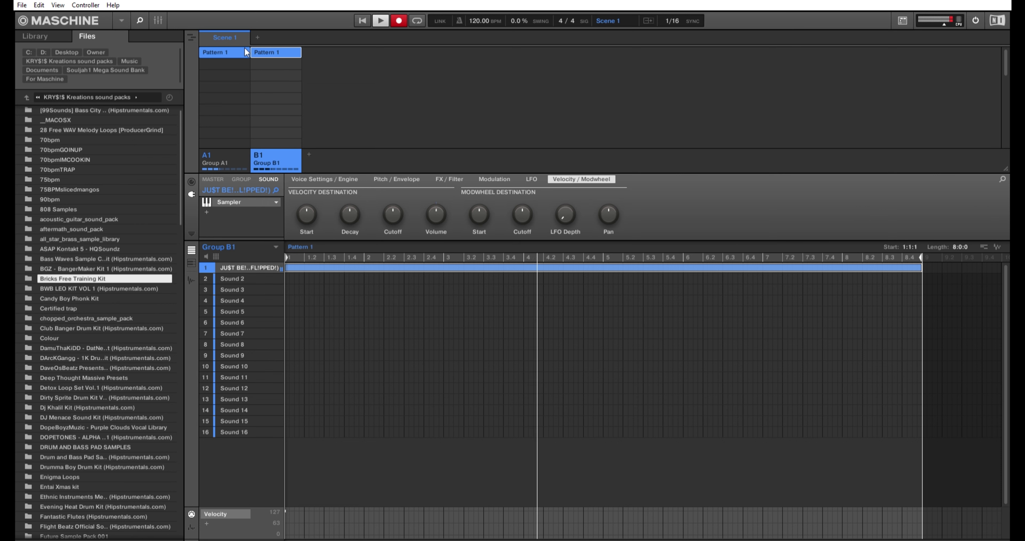
{"action": "left_click", "coordinate": [229, 48]}
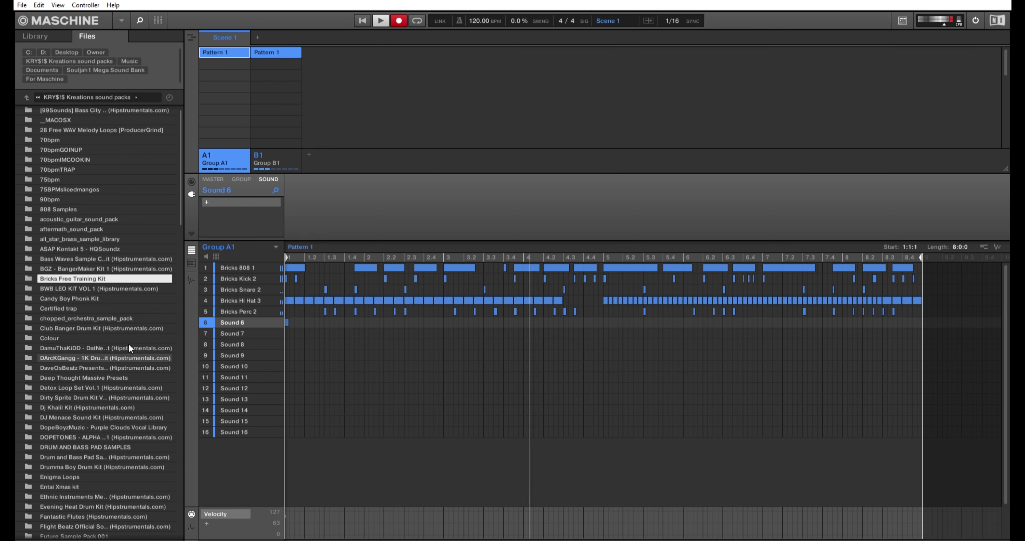
{"action": "scroll", "coordinate": [142, 440], "scroll_direction": "down", "scroll_amount": 2}
{"action": "scroll", "coordinate": [142, 442], "scroll_direction": "down", "scroll_amount": 1}
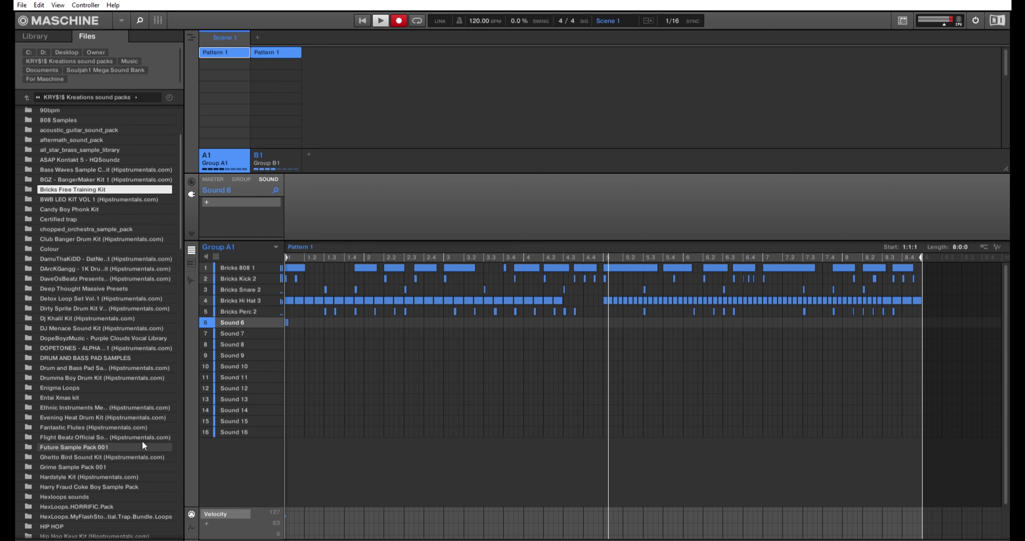
{"action": "scroll", "coordinate": [142, 443], "scroll_direction": "down", "scroll_amount": 1}
{"action": "scroll", "coordinate": [142, 440], "scroll_direction": "down", "scroll_amount": 2}
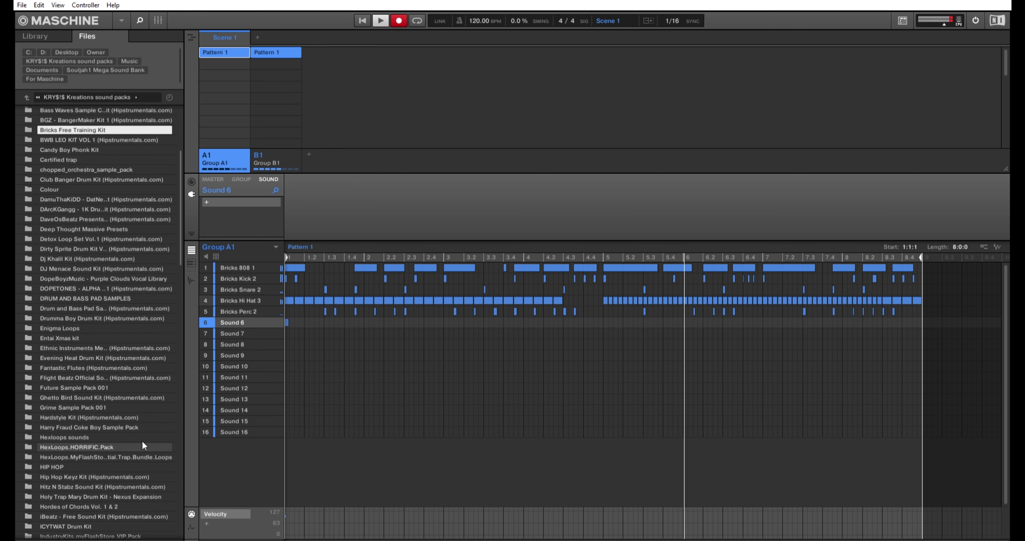
{"action": "scroll", "coordinate": [142, 440], "scroll_direction": "down", "scroll_amount": 2}
{"action": "double_click", "coordinate": [115, 486]}
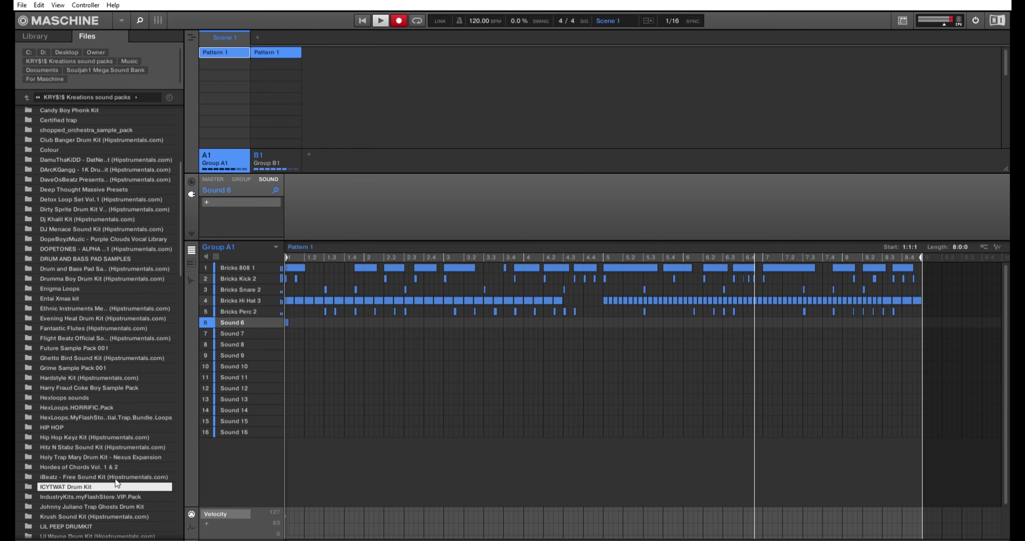
Step: Load the Real F A T Crash sample from the kit's Open Hats & Crashes, Crash folder into Sound 6
{"action": "double_click", "coordinate": [95, 158]}
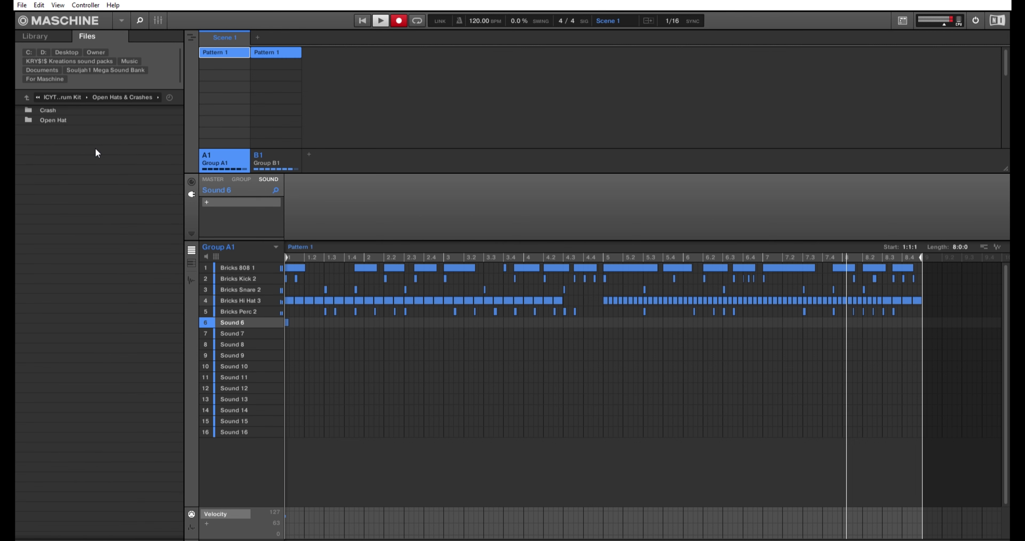
{"action": "double_click", "coordinate": [61, 107]}
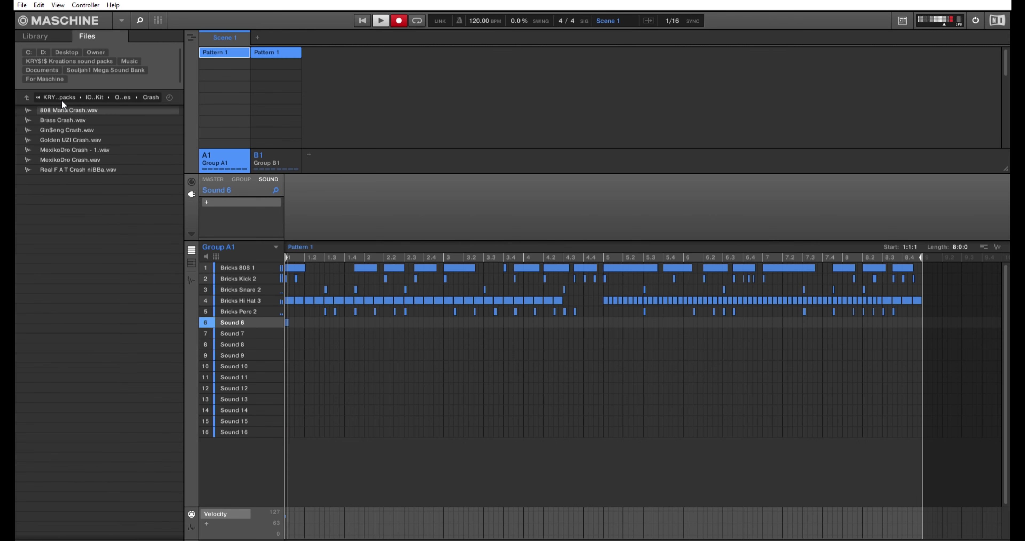
{"action": "left_click", "coordinate": [72, 168]}
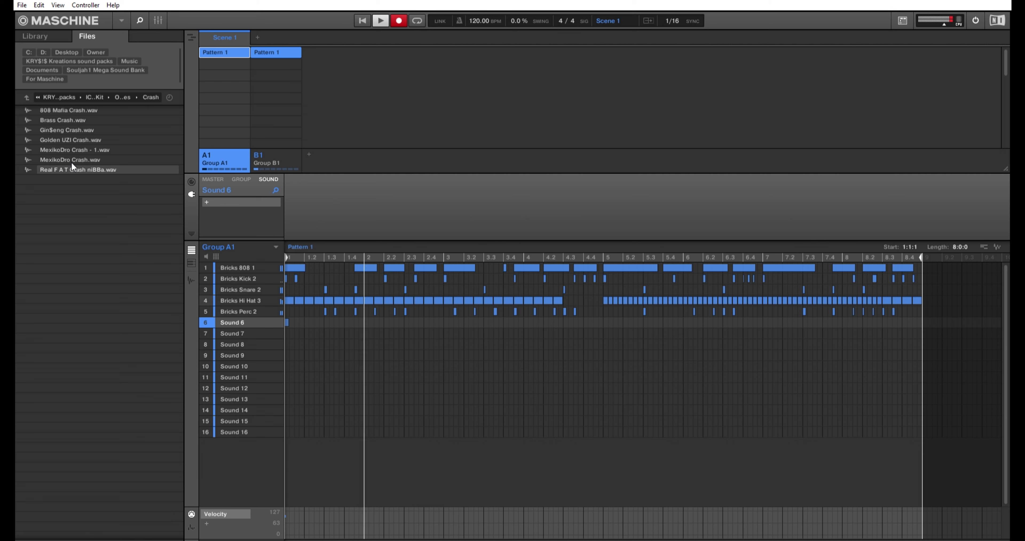
{"action": "double_click", "coordinate": [72, 169]}
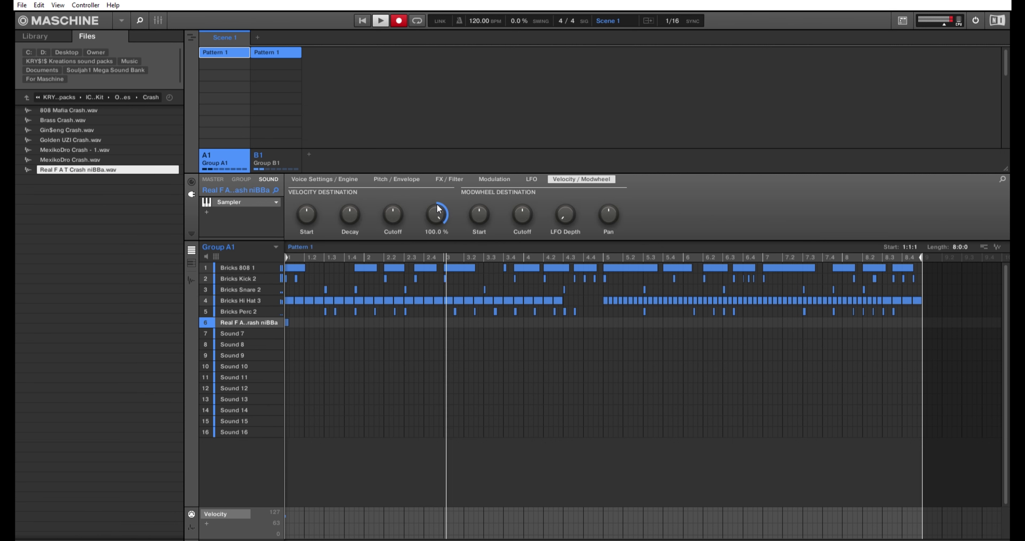
Step: Remove the crash sound's velocity-to-volume modulation and raise the velocity of its note at bar 1 to the maximum
{"action": "left_click_drag", "start_coordinate": [439, 201], "coordinate": [427, 219]}
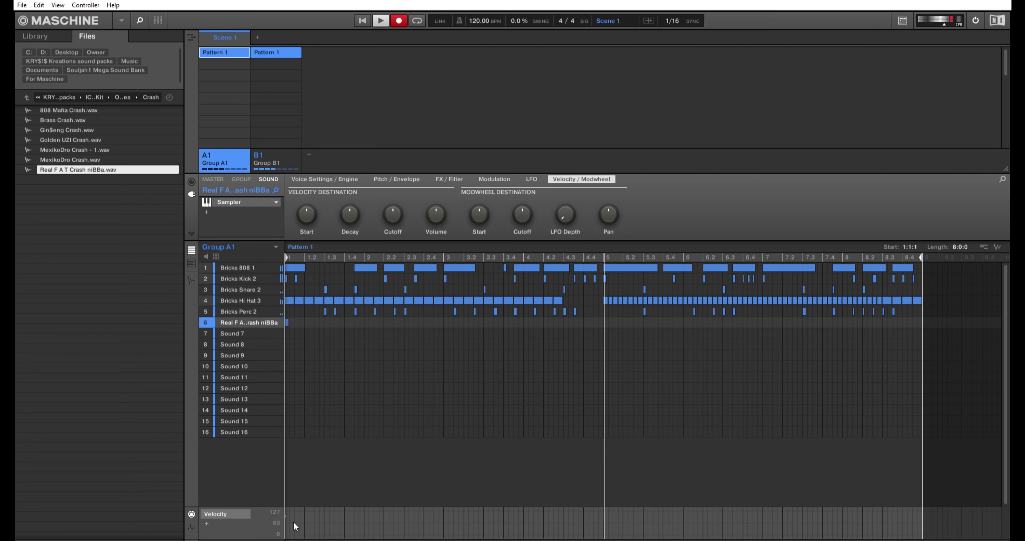
{"action": "left_click_drag", "start_coordinate": [289, 512], "coordinate": [290, 506]}
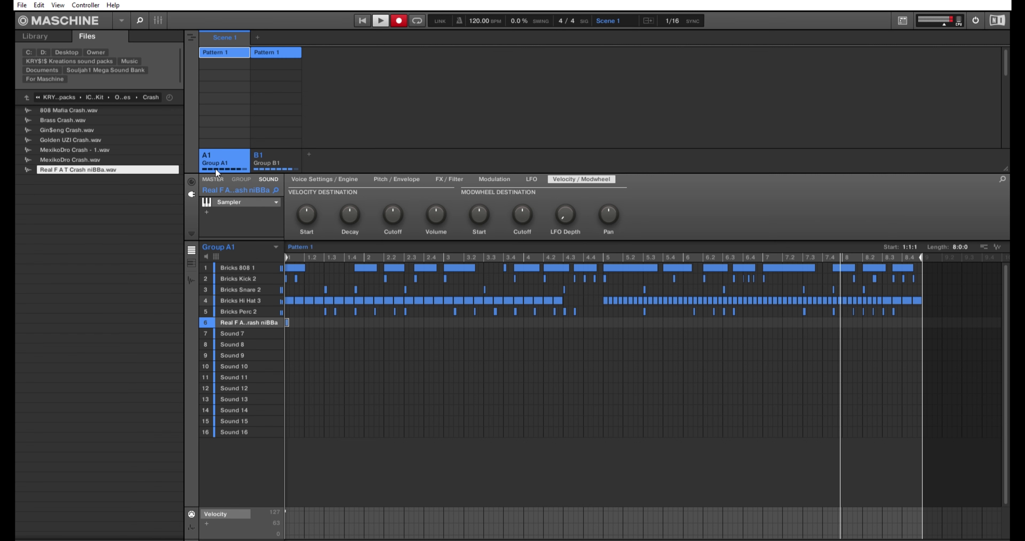
Step: Add an EQ to the master channel and set its low band to 36.5 Hz with a gain of -5.3 dB
{"action": "left_click", "coordinate": [219, 178]}
{"action": "left_click", "coordinate": [233, 202]}
{"action": "mouse_move", "coordinate": [268, 220]}
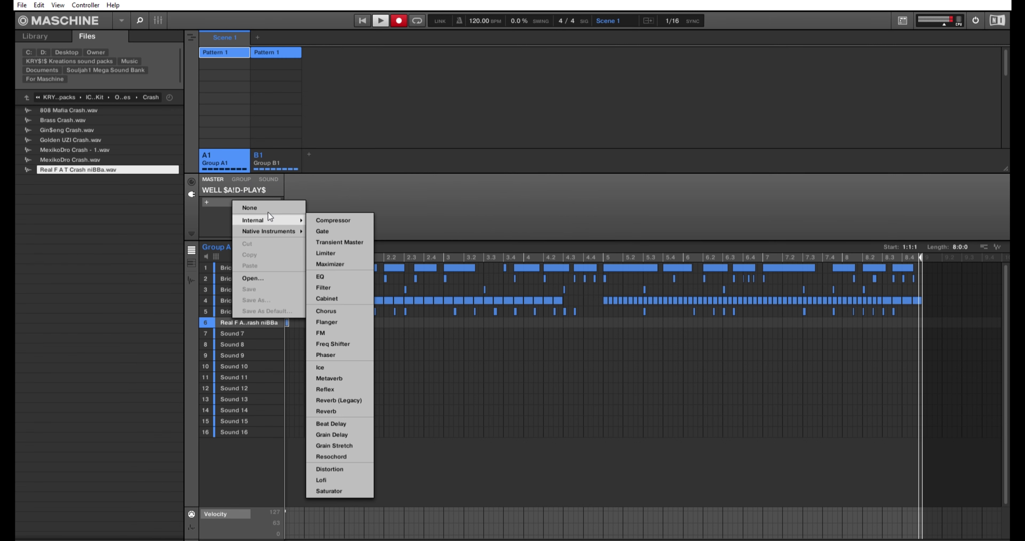
{"action": "left_click", "coordinate": [330, 275]}
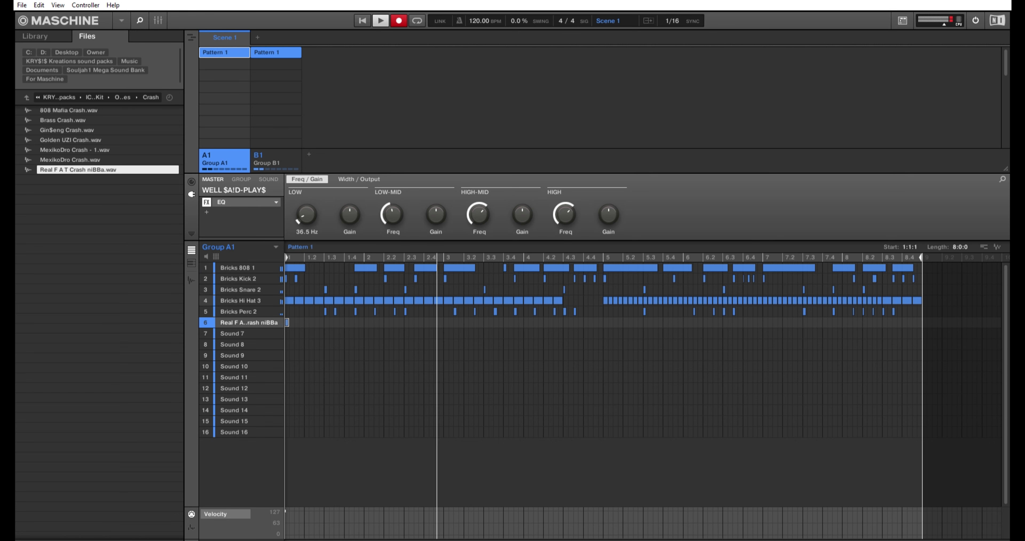
{"action": "left_click_drag", "start_coordinate": [352, 201], "coordinate": [351, 211]}
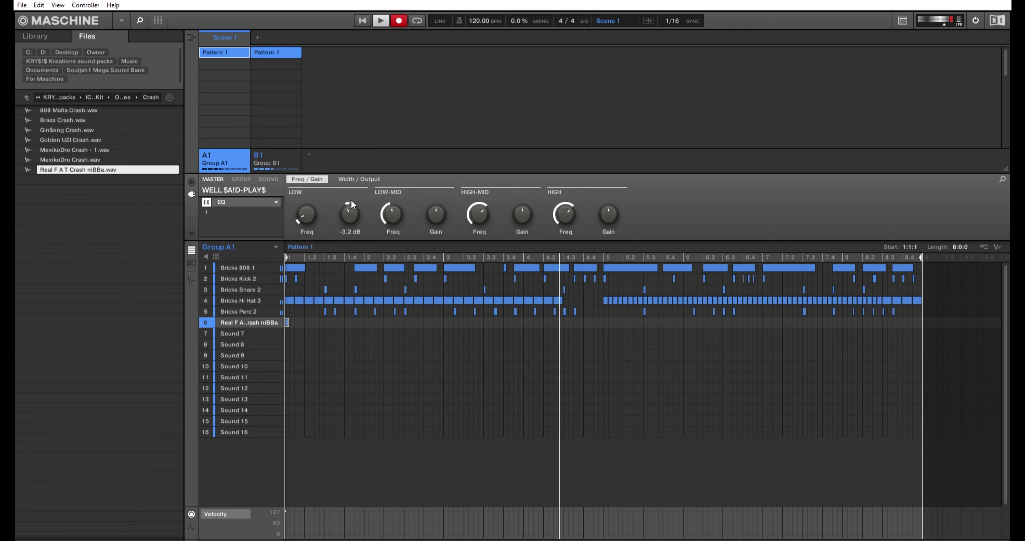
{"action": "left_click_drag", "start_coordinate": [351, 201], "coordinate": [351, 207]}
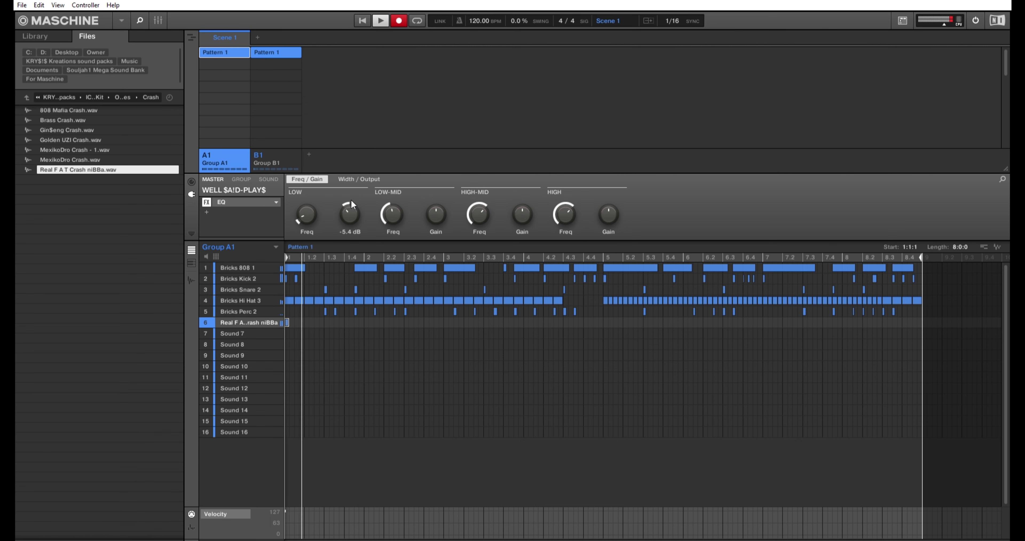
{"action": "left_click_drag", "start_coordinate": [351, 201], "coordinate": [351, 201]}
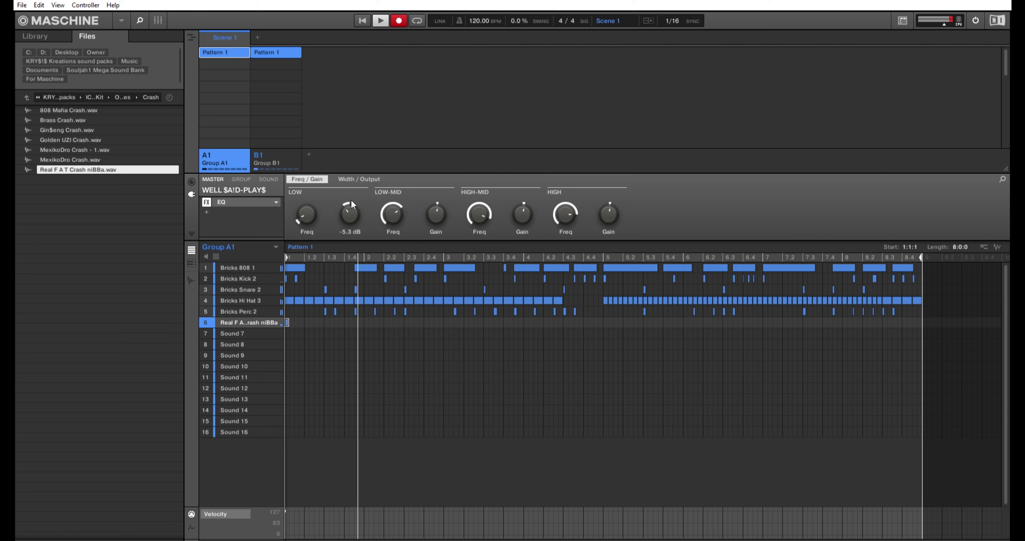
Step: Add a Compressor after the EQ on the master channel and set its threshold to -1.4 dB
{"action": "left_click", "coordinate": [213, 202]}
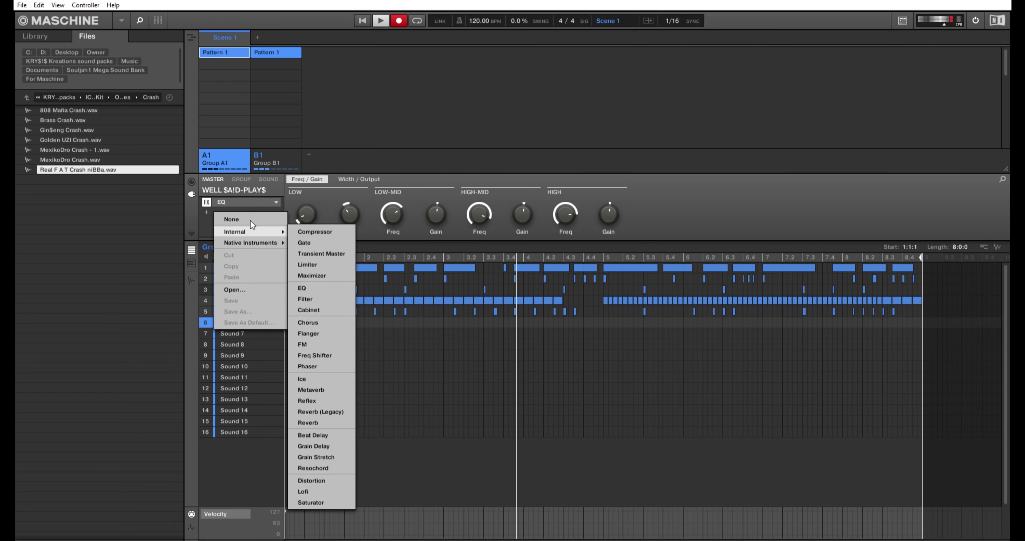
{"action": "left_click", "coordinate": [321, 218]}
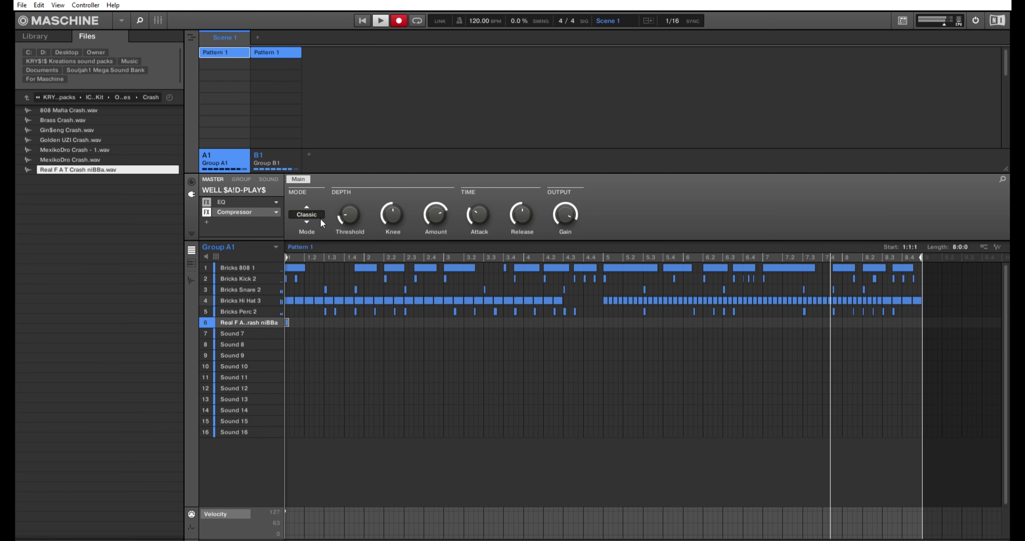
{"action": "mouse_move", "coordinate": [349, 215]}
{"action": "left_mouse_down"}
{"action": "mouse_move", "coordinate": [350, 201]}
{"action": "mouse_move", "coordinate": [349, 230]}
{"action": "mouse_move", "coordinate": [349, 204]}
{"action": "left_mouse_up"}
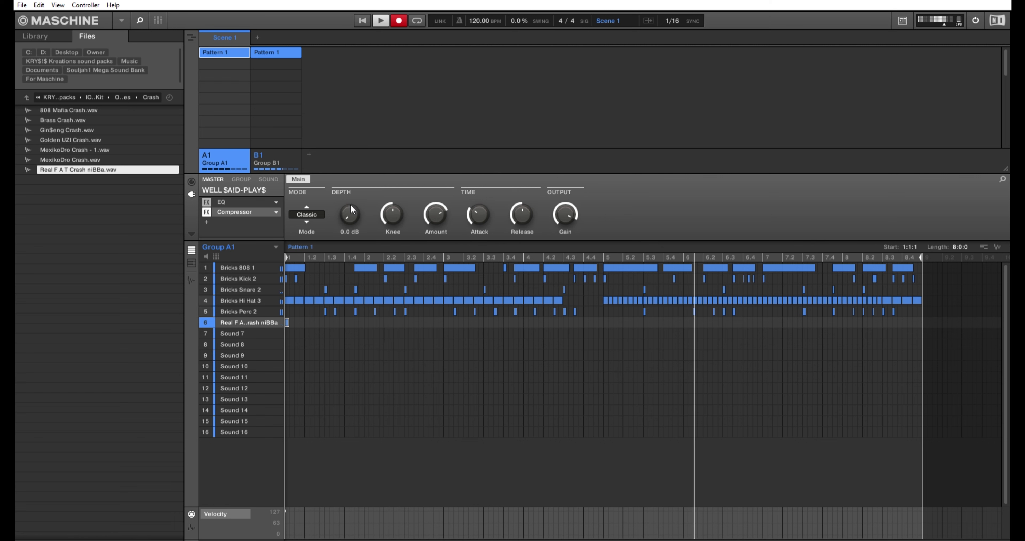
{"action": "scroll", "coordinate": [350, 204], "scroll_direction": "down", "scroll_amount": 2}
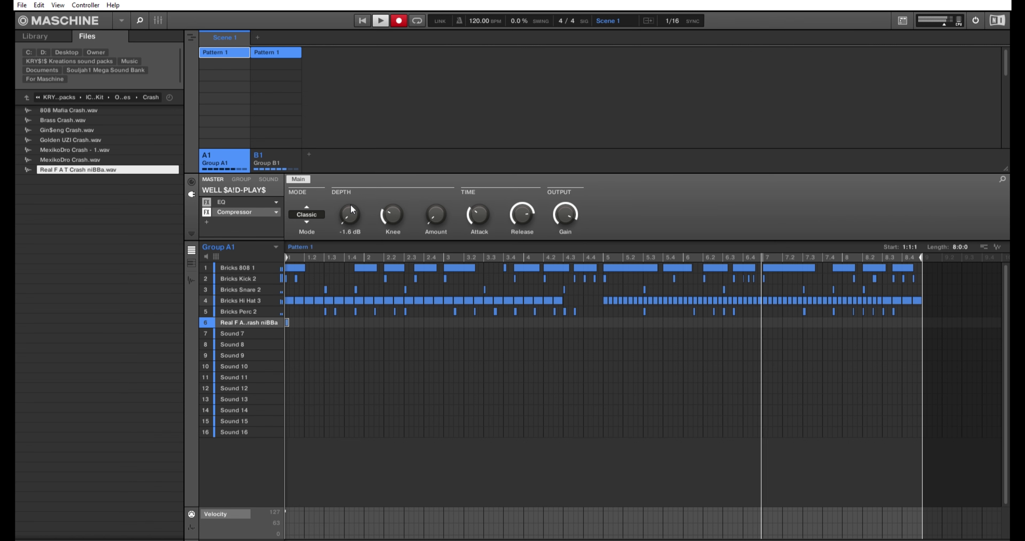
{"action": "scroll", "coordinate": [350, 205], "scroll_direction": "down", "scroll_amount": 1}
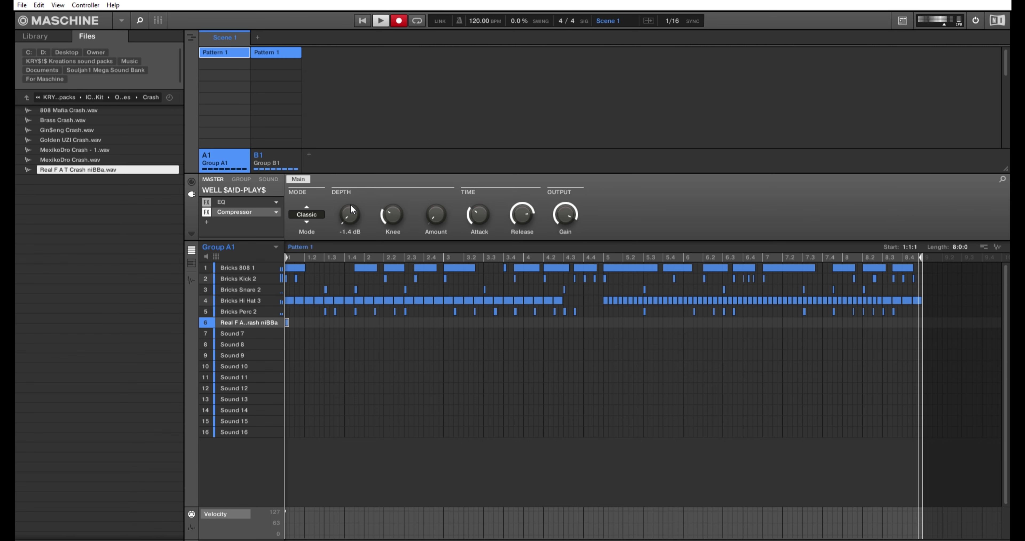
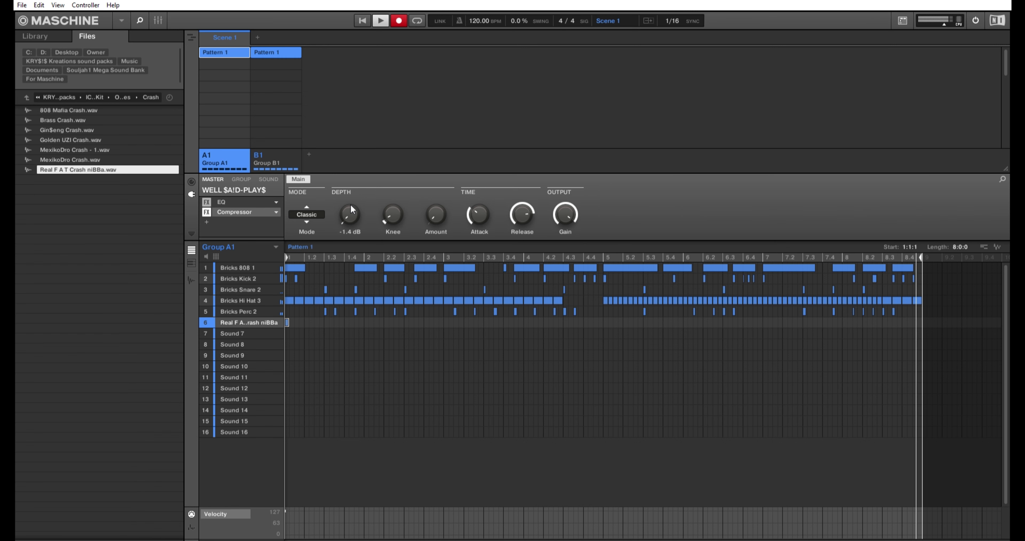
Step: Duplicate Group A1's Pattern 1 ten times to create patterns up to Pattern 11
{"action": "key", "text": "ctrl+d"}
{"action": "key", "text": "ctrl+d"}
{"action": "key", "text": "ctrl+d"}
{"action": "key", "text": "ctrl+d"}
{"action": "key", "text": "ctrl+d"}
{"action": "key", "text": "ctrl+d"}
{"action": "key", "text": "ctrl+d"}
{"action": "key", "text": "ctrl+d"}
{"action": "key", "text": "ctrl+d"}
{"action": "key", "text": "ctrl+d"}
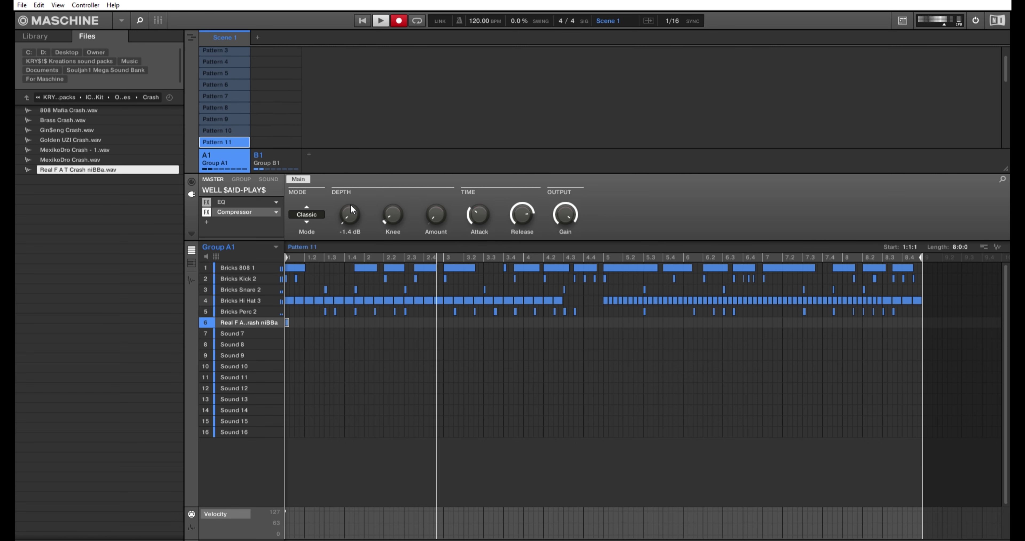
Step: Rename Pattern 1 of Group A1 as Intro
{"action": "scroll", "coordinate": [218, 69], "scroll_direction": "up", "scroll_amount": 2}
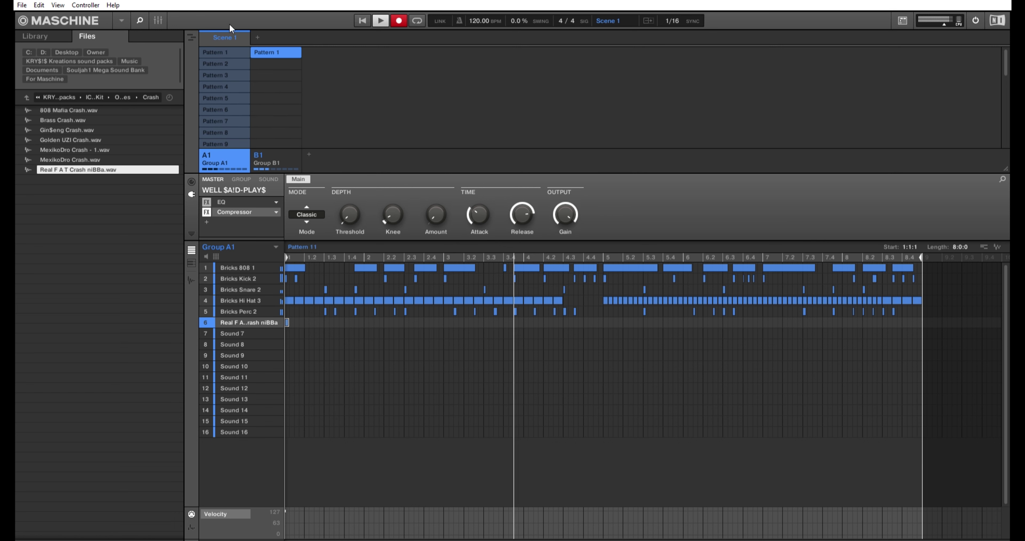
{"action": "right_click", "coordinate": [228, 49]}
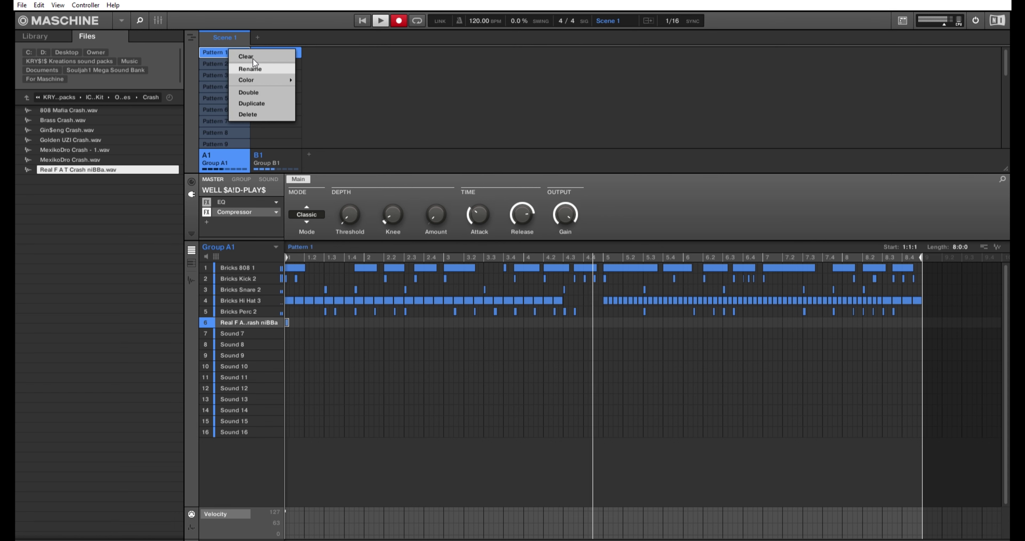
{"action": "left_click", "coordinate": [250, 69]}
{"action": "type", "text": "Intro"}
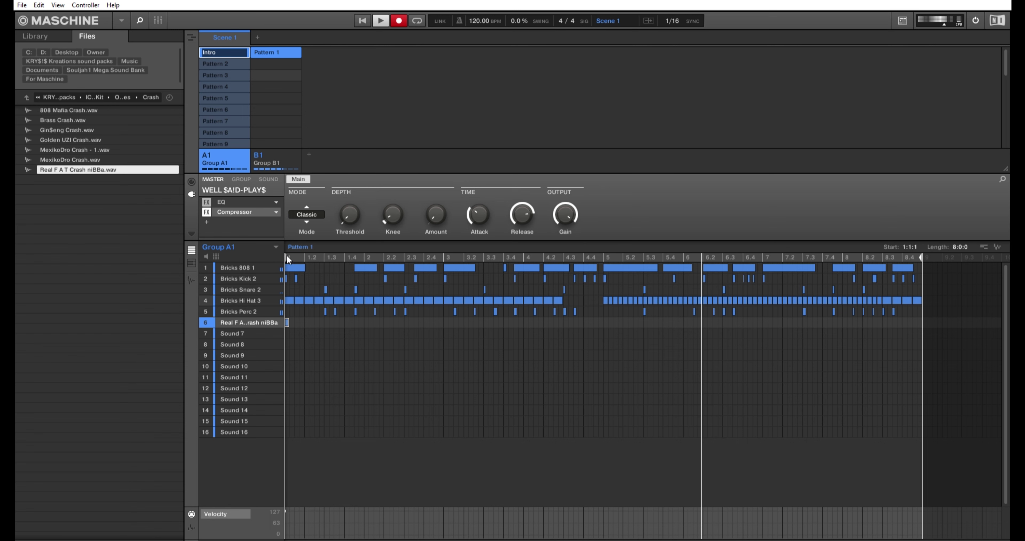
Step: Delete Intro's notes except the opening crash, the 808 from bar 5 to 7.3, the bar 7 kick and the perc hits in bars 5 and 6
{"action": "left_click_drag", "start_coordinate": [347, 294], "coordinate": [597, 299]}
{"action": "key", "text": "Delete"}
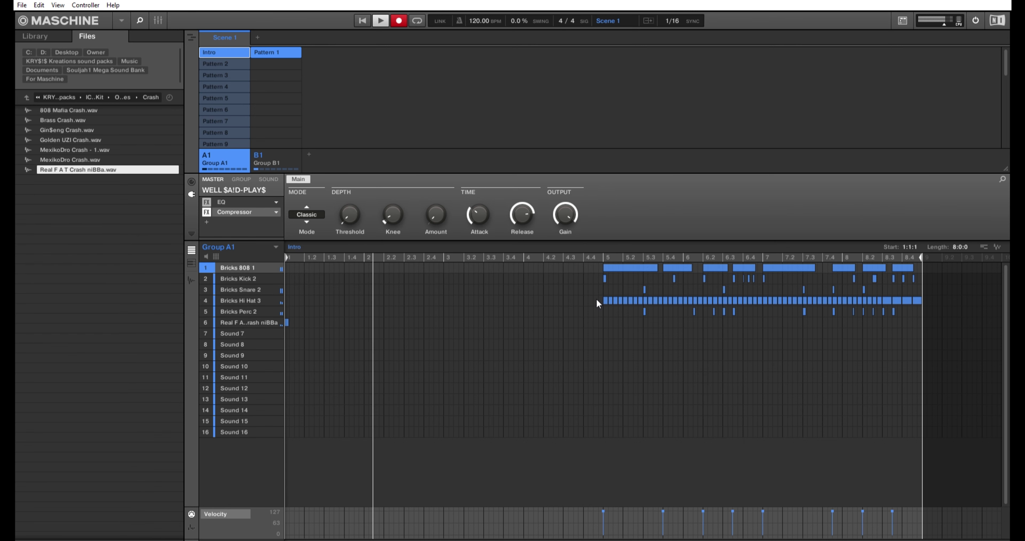
{"action": "left_click_drag", "start_coordinate": [599, 274], "coordinate": [912, 304]}
{"action": "key", "text": "Delete"}
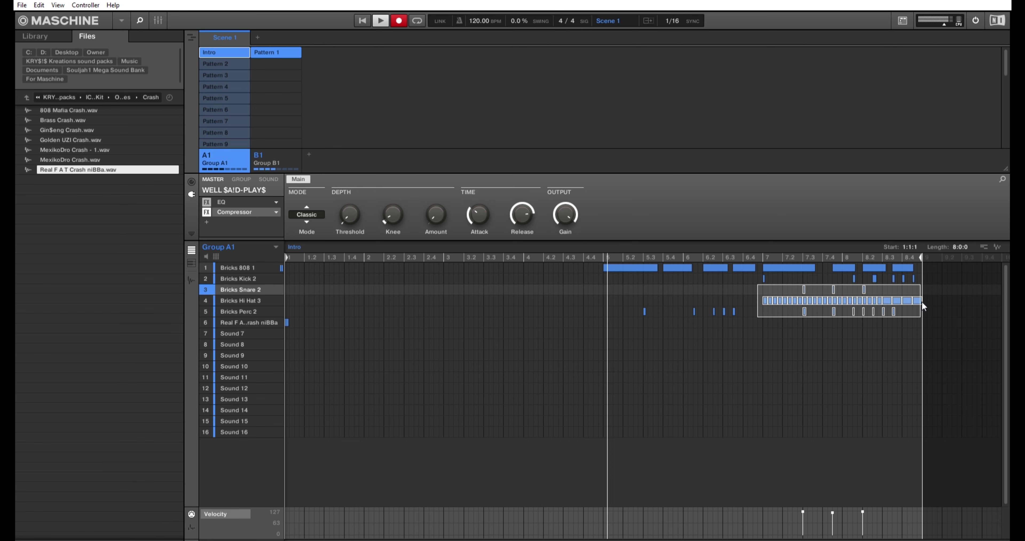
{"action": "key", "text": "Delete"}
{"action": "left_click", "coordinate": [927, 265]}
{"action": "left_click_drag", "start_coordinate": [927, 286], "coordinate": [842, 265]}
{"action": "key", "text": "Delete"}
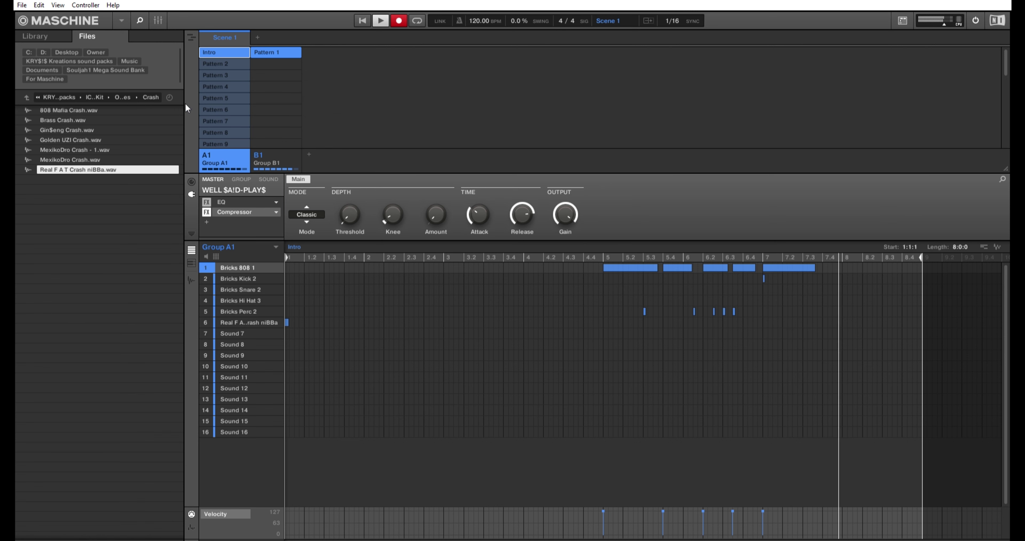
Step: Delete all hi-hat and perc notes from Group A1's Pattern 2
{"action": "left_click", "coordinate": [266, 177]}
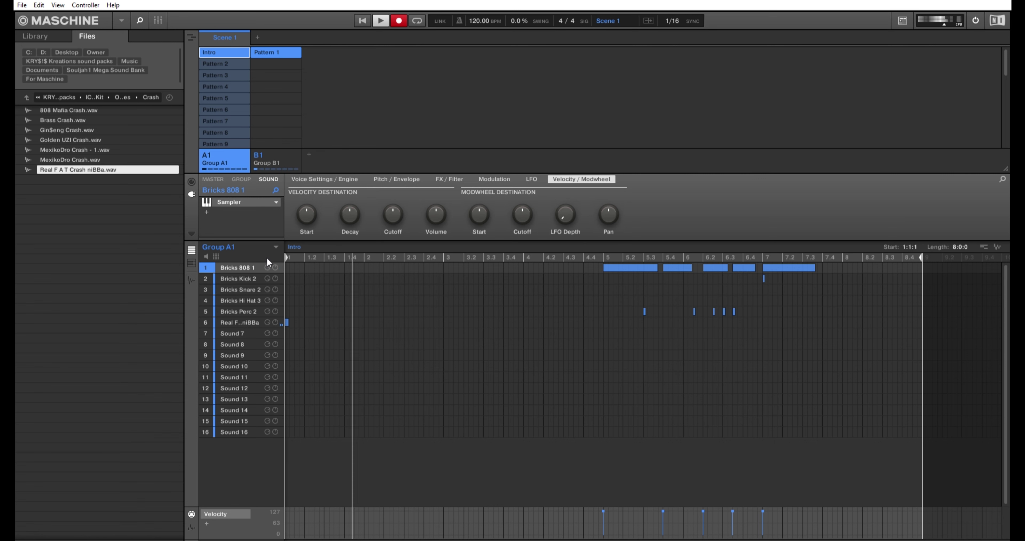
{"action": "left_click", "coordinate": [233, 60]}
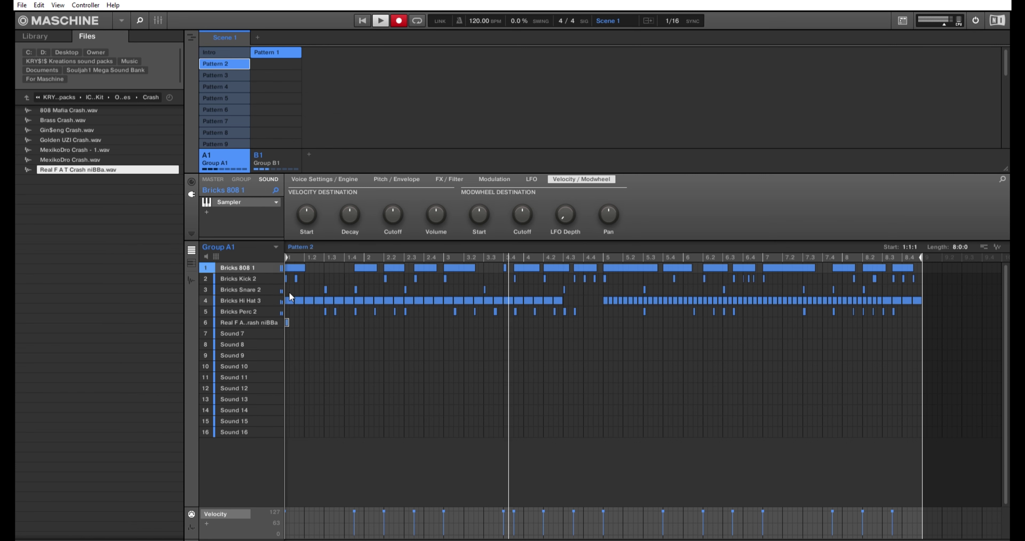
{"action": "left_click_drag", "start_coordinate": [289, 294], "coordinate": [565, 317]}
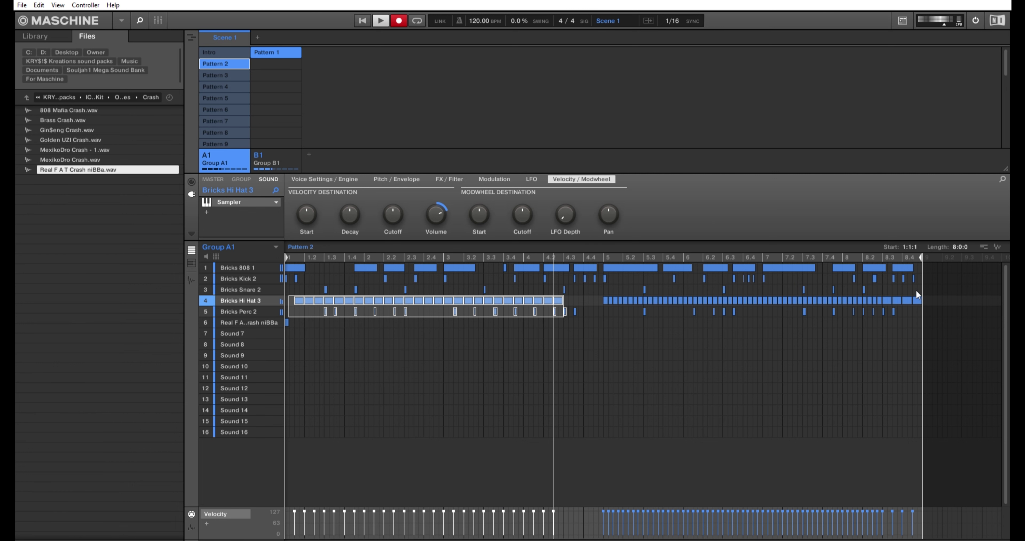
{"action": "key", "text": "Delete"}
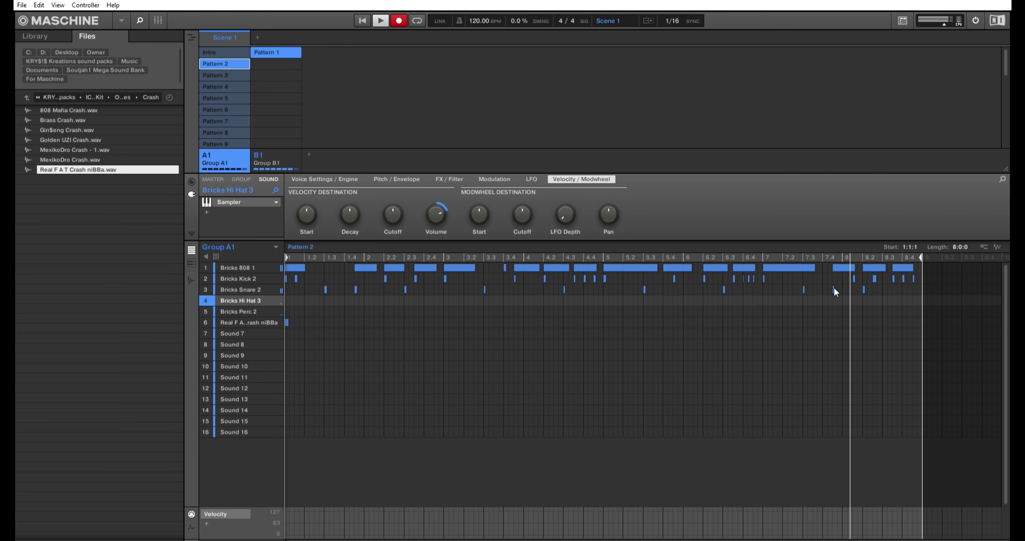
Step: Delete Pattern 2's kicks in bars 5 and 6 and its last two 808 notes in bar 6
{"action": "left_click", "coordinate": [604, 275]}
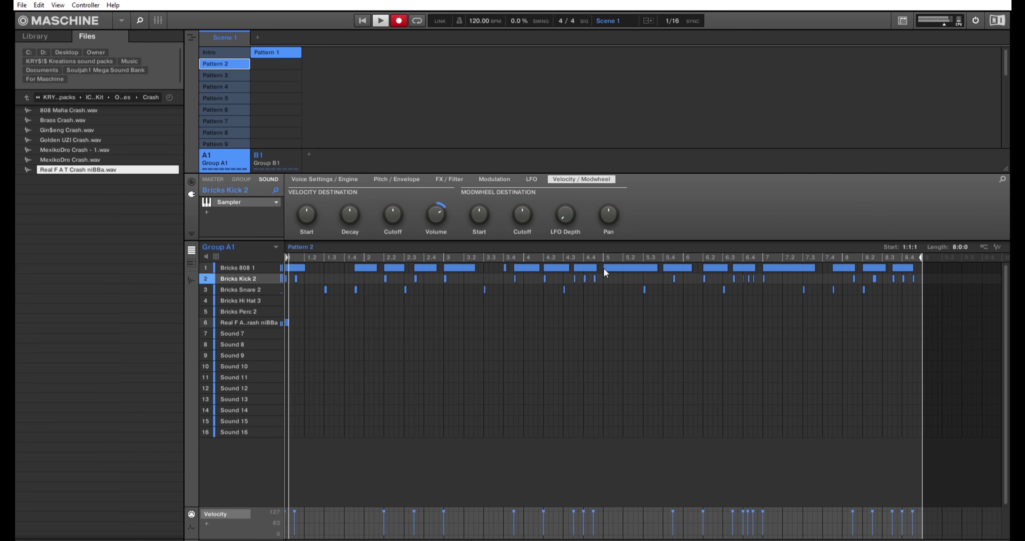
{"action": "left_click_drag", "start_coordinate": [603, 269], "coordinate": [674, 265]}
{"action": "double_click", "coordinate": [753, 274]}
{"action": "key", "text": "Delete"}
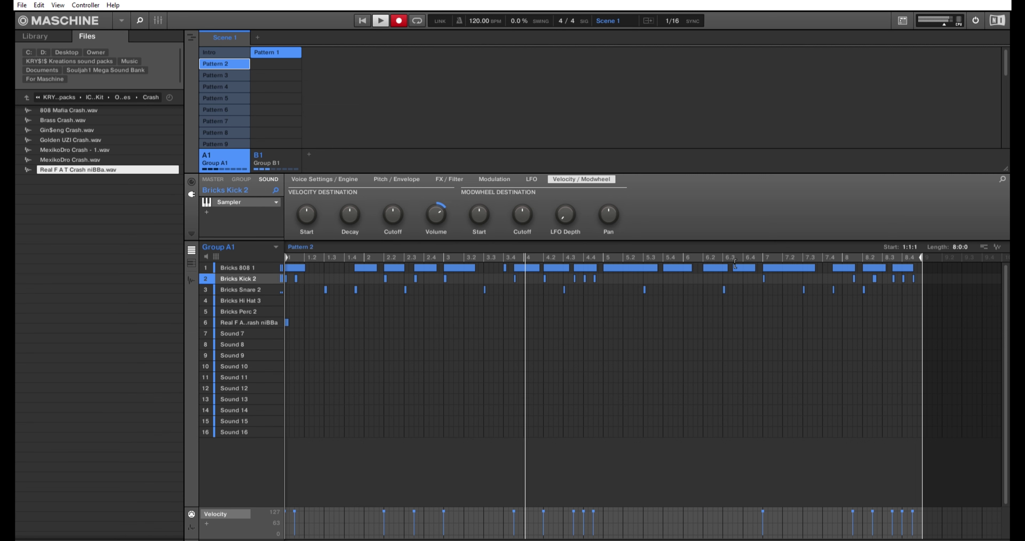
{"action": "double_click", "coordinate": [743, 259]}
{"action": "double_click", "coordinate": [724, 258]}
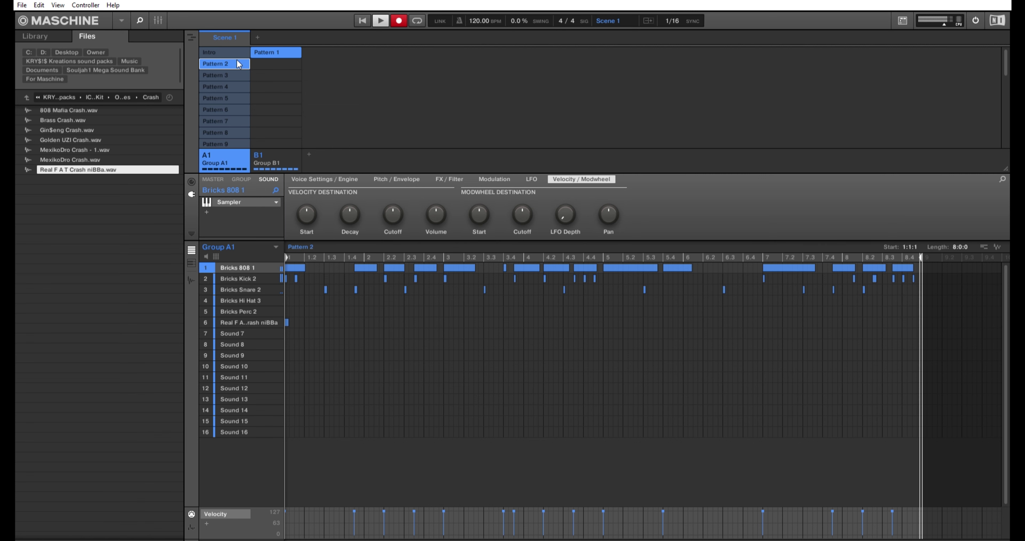
Step: Rename Pattern 2 of Group A1 as 1st
{"action": "right_click", "coordinate": [221, 61]}
{"action": "left_click", "coordinate": [247, 68]}
{"action": "type", "text": "1st"}
{"action": "key", "text": "Return"}
Step: Rename Pattern 3 of Group A1 as 1st 2
{"action": "left_click", "coordinate": [241, 75]}
{"action": "right_click", "coordinate": [242, 76]}
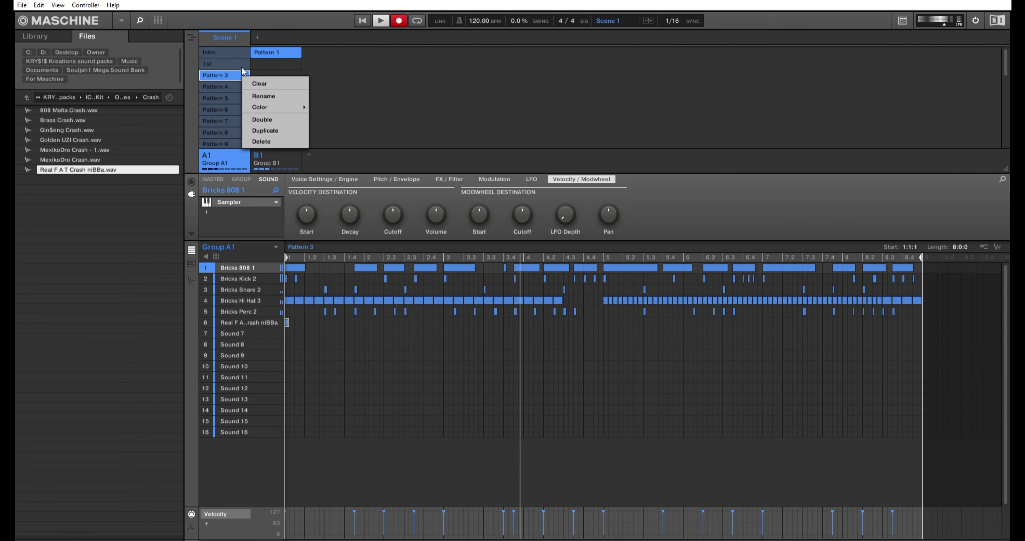
{"action": "left_click", "coordinate": [258, 82]}
{"action": "type", "text": "1"}
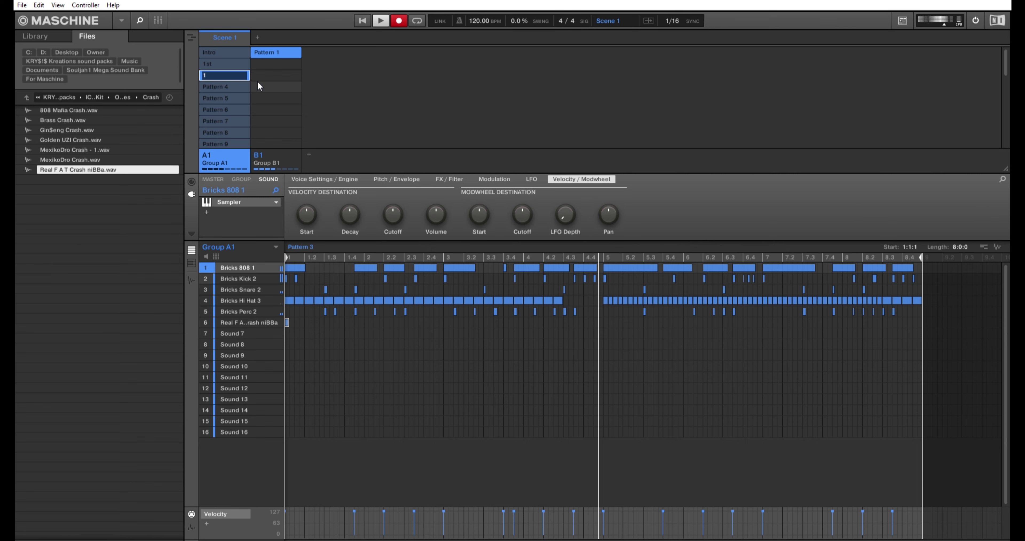
{"action": "type", "text": "st 2"}
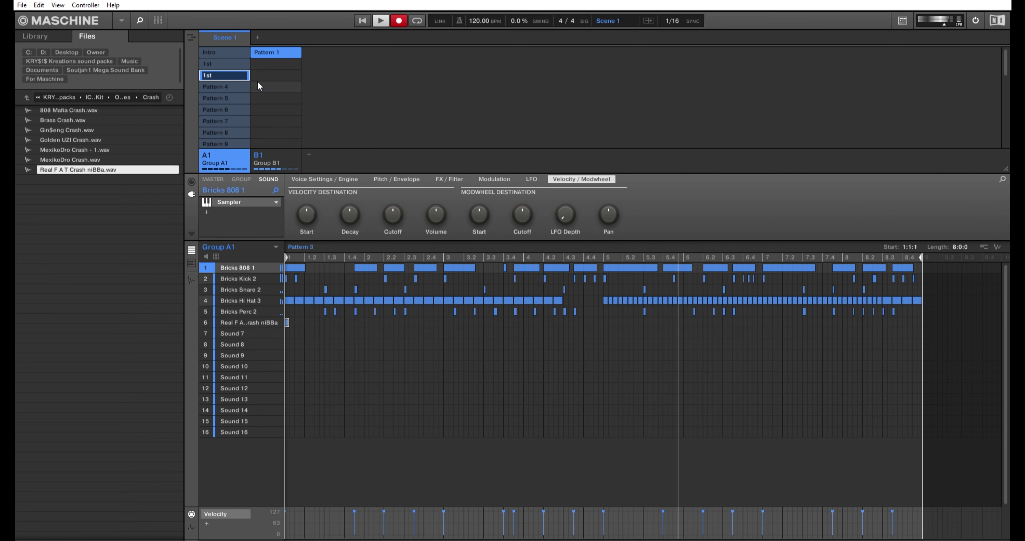
{"action": "key", "text": "Return"}
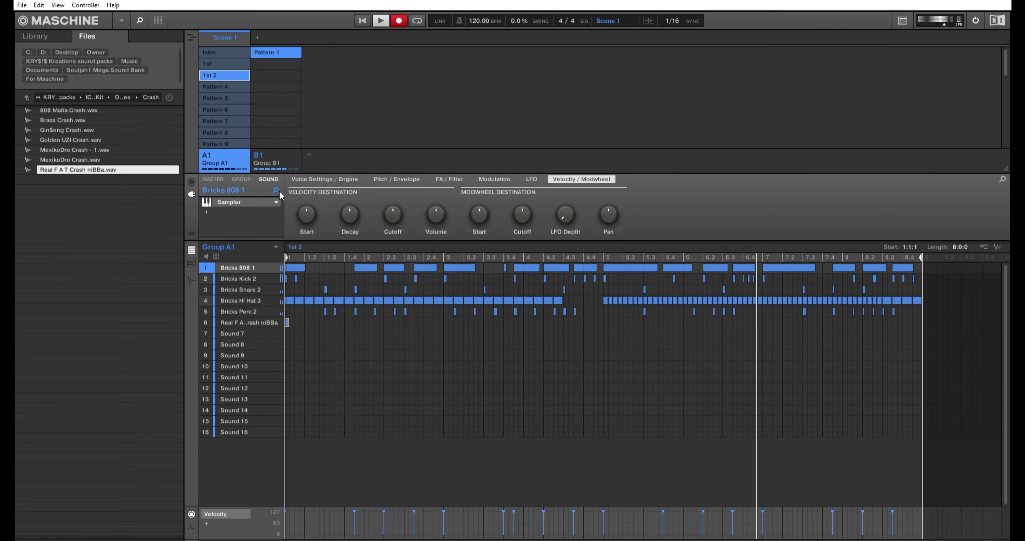
Step: Delete all hi-hat notes from the 1st 2 pattern and its kicks from bar 5 to the end
{"action": "left_click", "coordinate": [289, 296]}
{"action": "left_click_drag", "start_coordinate": [289, 292], "coordinate": [919, 294]}
{"action": "key", "text": "Delete"}
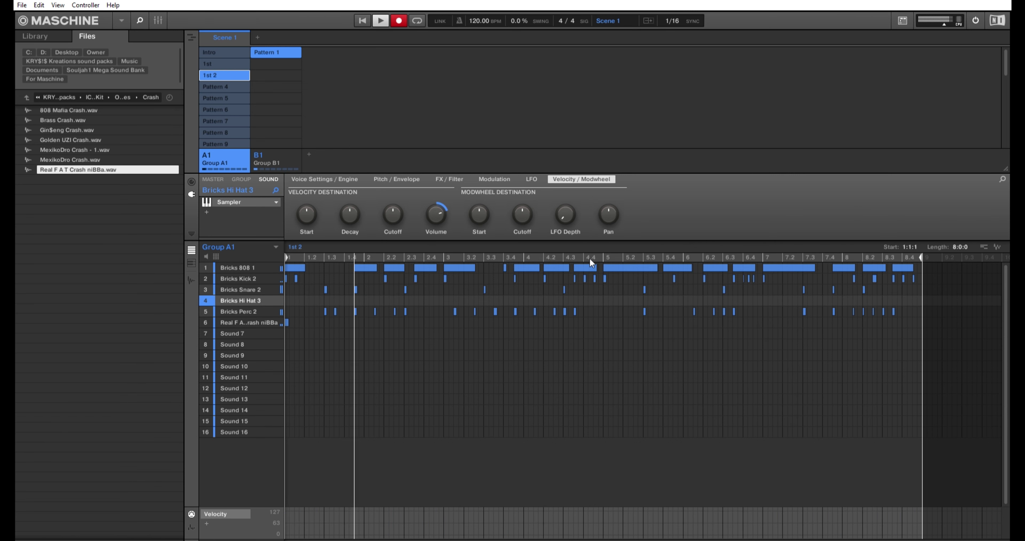
{"action": "left_click", "coordinate": [604, 278]}
{"action": "key", "text": "Delete"}
{"action": "left_click_drag", "start_coordinate": [605, 274], "coordinate": [915, 274]}
{"action": "key", "text": "Delete"}
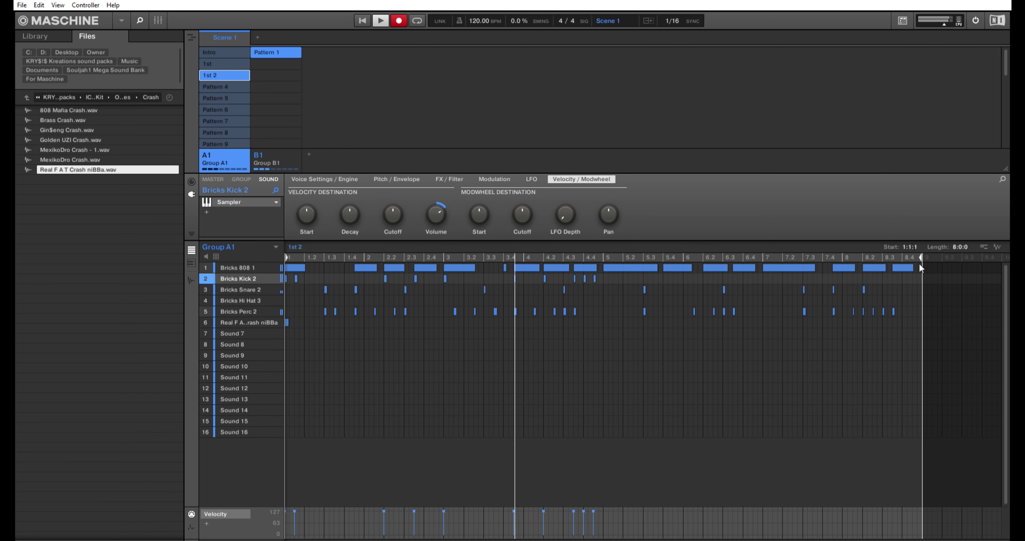
Step: Delete 1st 2's 808 and perc notes from 8.3 onward, and move the remaining bar 8 808 note to 8.3
{"action": "left_click_drag", "start_coordinate": [935, 261], "coordinate": [892, 300]}
{"action": "key", "text": "Delete"}
{"action": "key", "text": "Delete"}
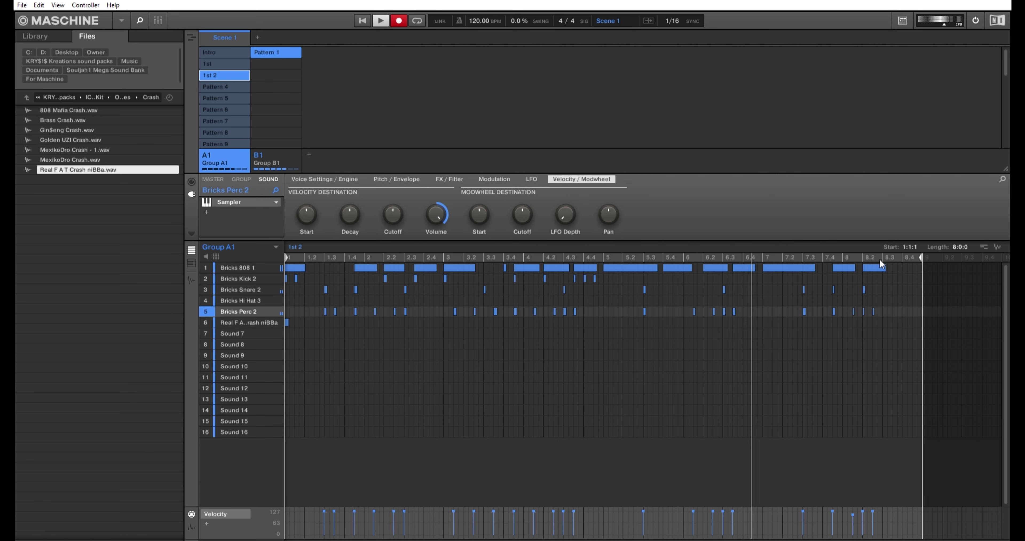
{"action": "left_click_drag", "start_coordinate": [881, 260], "coordinate": [901, 263]}
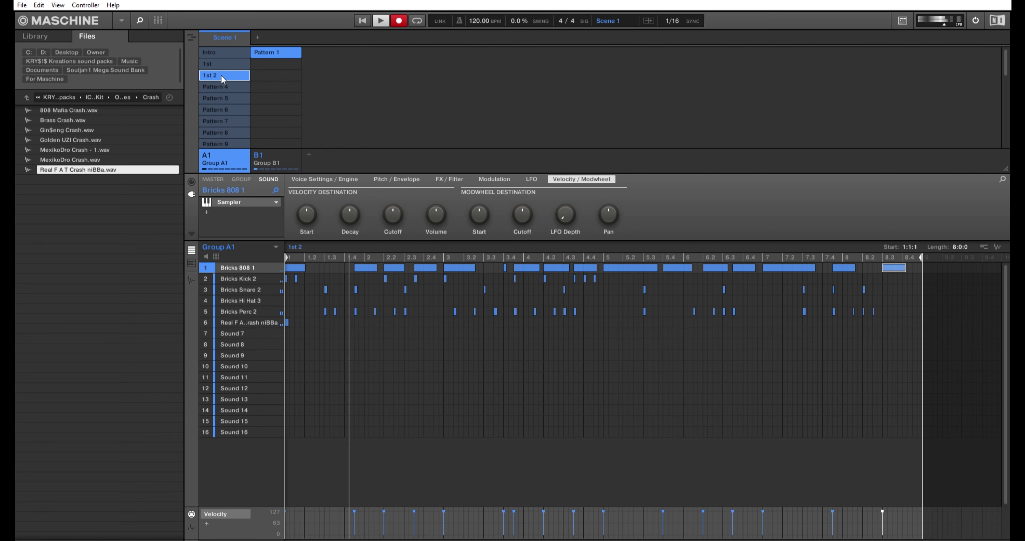
Step: Delete the 808, kick and hi-hat notes before 1.3 in Pattern 4, keeping the opening crash
{"action": "left_click", "coordinate": [222, 84]}
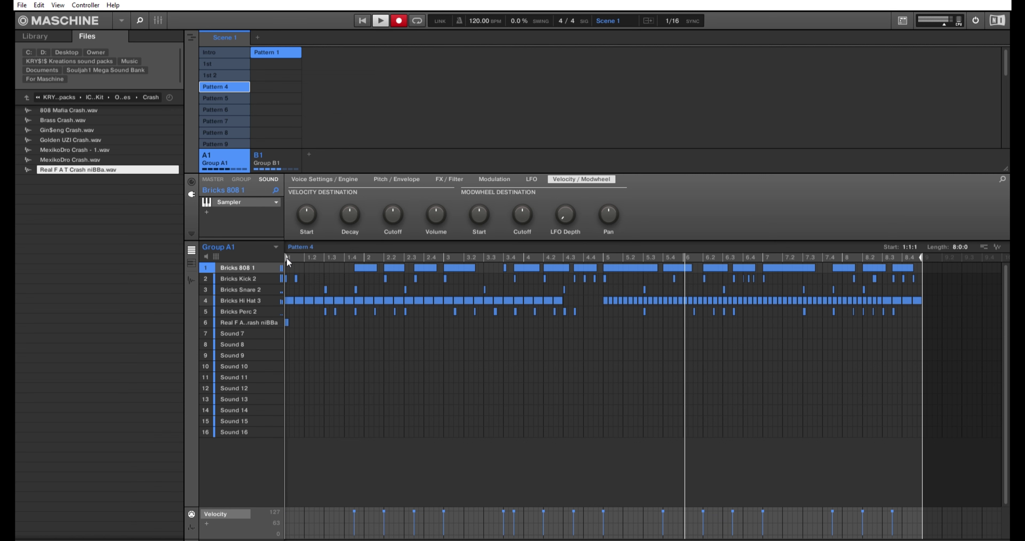
{"action": "left_click_drag", "start_coordinate": [316, 286], "coordinate": [318, 288]}
{"action": "key", "text": "Delete"}
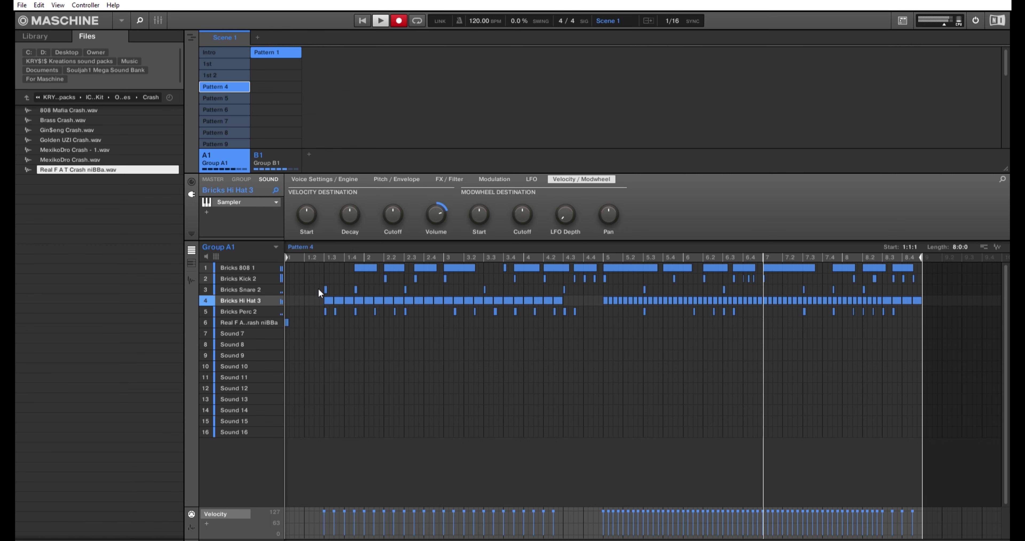
Step: Rename Pattern 4 of Group A1 as Hook
{"action": "left_click", "coordinate": [235, 74]}
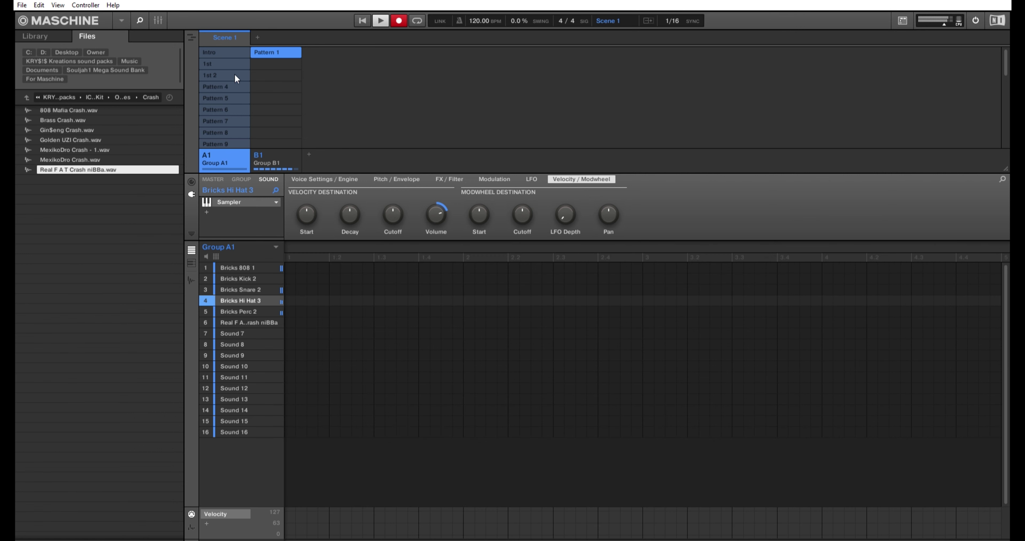
{"action": "right_click", "coordinate": [230, 76]}
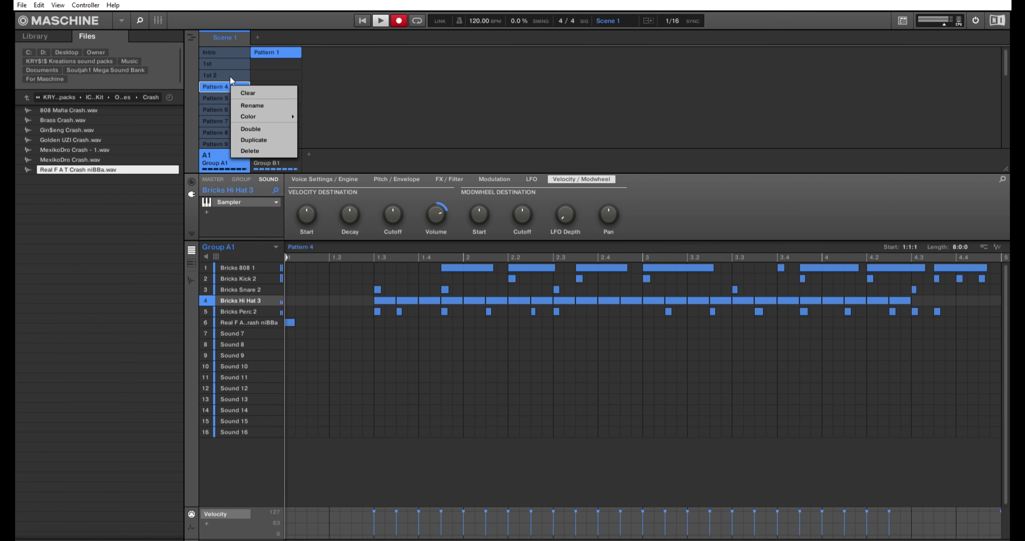
{"action": "left_click", "coordinate": [250, 93]}
{"action": "type", "text": "Hook"}
{"action": "key", "text": "Return"}
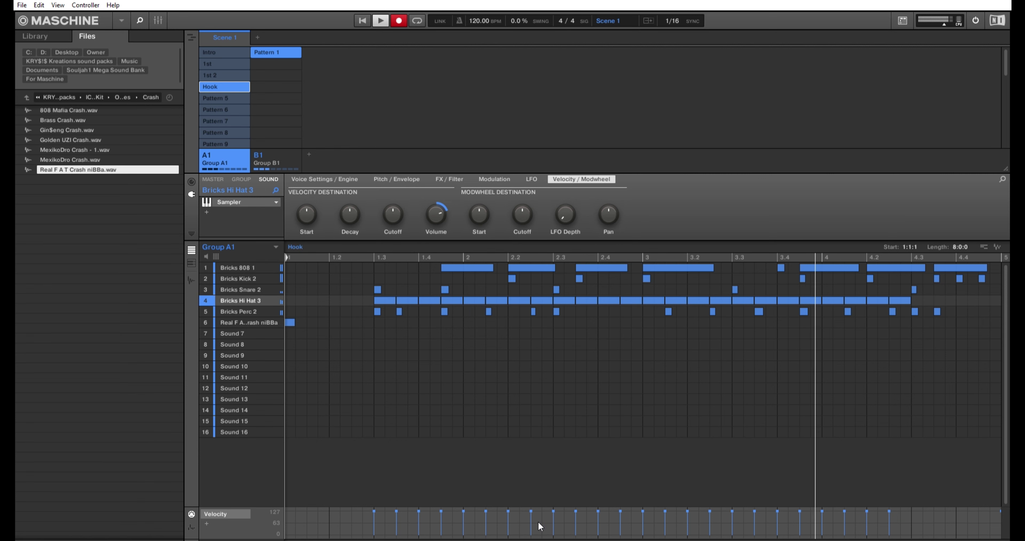
Step: Delete Hook's closing kick, hi-hat and perc hits at the end of bar 8, keeping the last 808 note
{"action": "left_click_drag", "start_coordinate": [529, 535], "coordinate": [869, 314]}
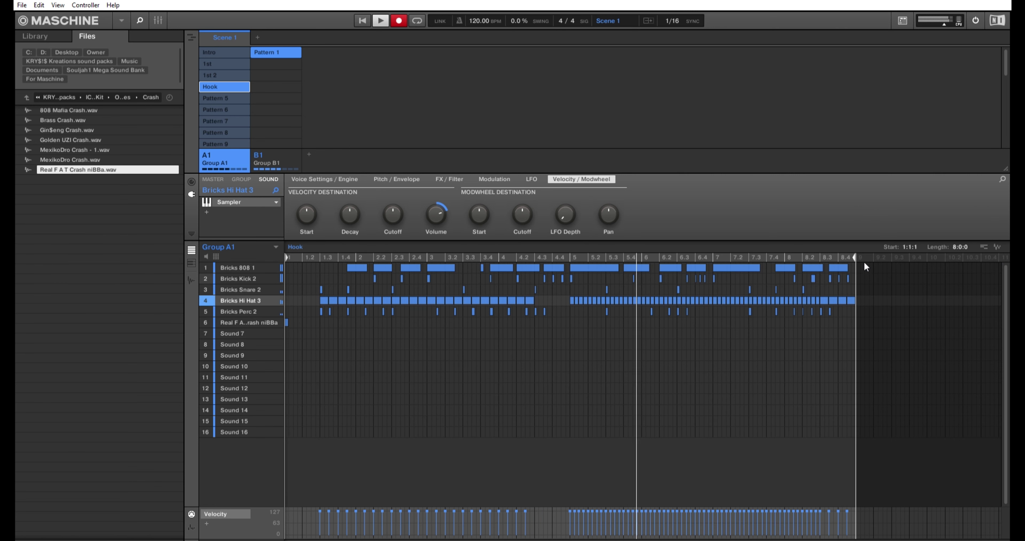
{"action": "left_click", "coordinate": [847, 278]}
{"action": "left_click_drag", "start_coordinate": [846, 276], "coordinate": [830, 297]}
{"action": "right_click", "coordinate": [830, 297]}
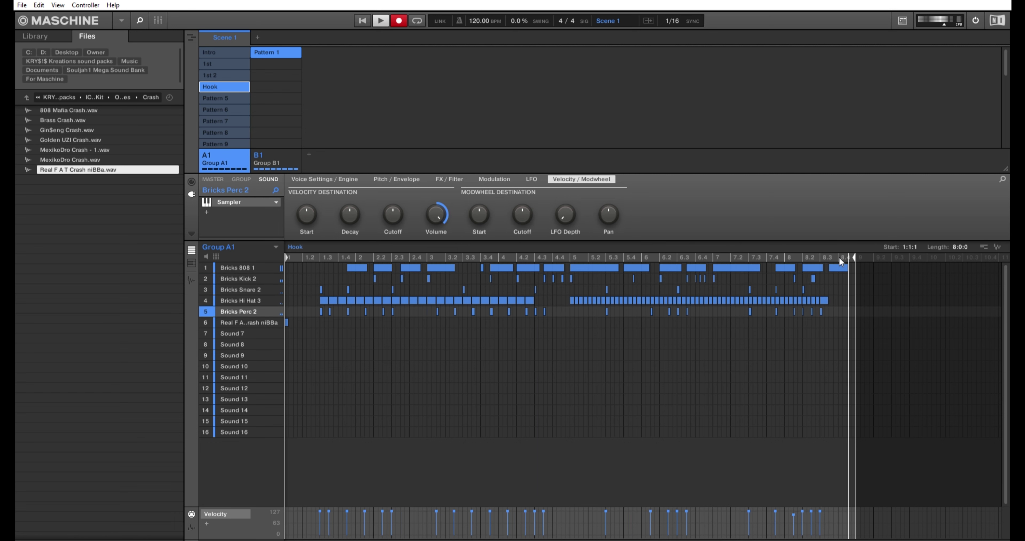
Step: Rename Pattern 5 of Group A1 as hook 2
{"action": "left_click", "coordinate": [241, 98]}
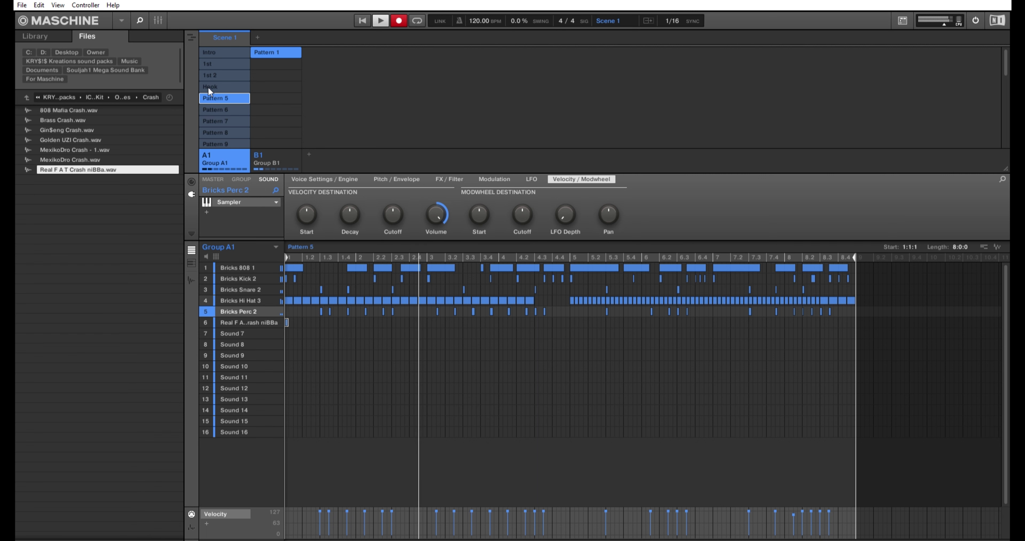
{"action": "right_click", "coordinate": [208, 97]}
{"action": "left_click", "coordinate": [242, 116]}
{"action": "type", "text": "ho"}
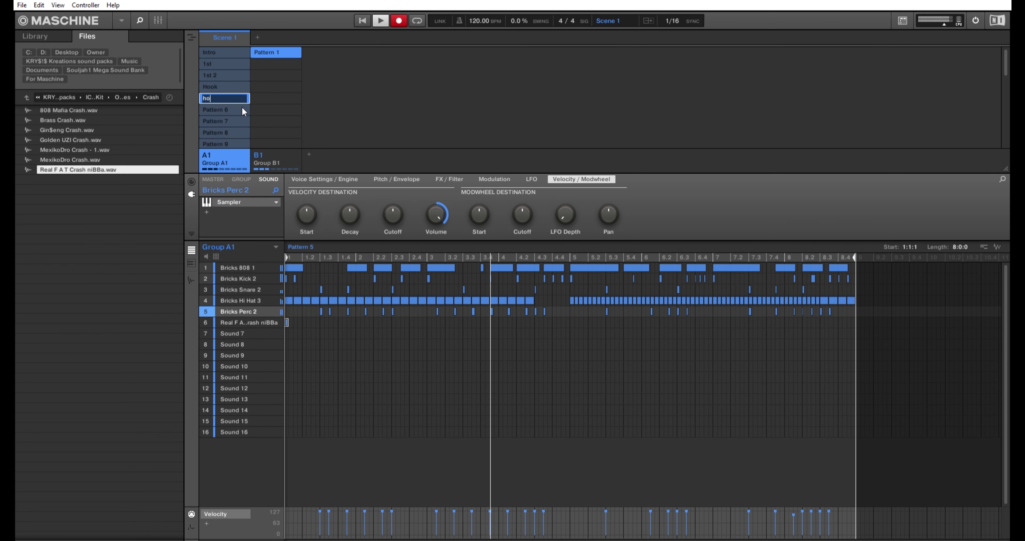
{"action": "type", "text": "ok 2"}
{"action": "key", "text": "Return"}
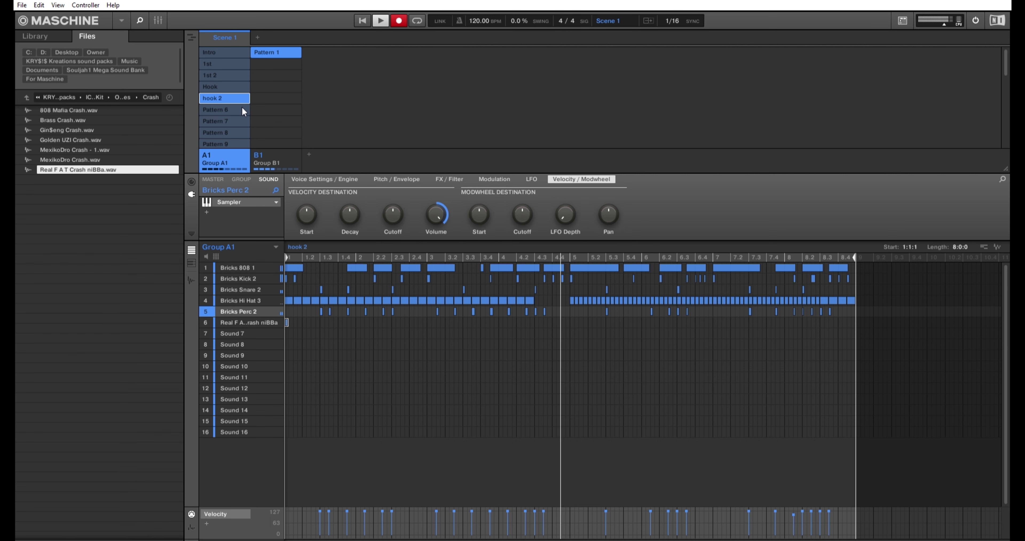
Step: Rename Pattern 6 of Group A1 as 2nd
{"action": "right_click", "coordinate": [233, 109]}
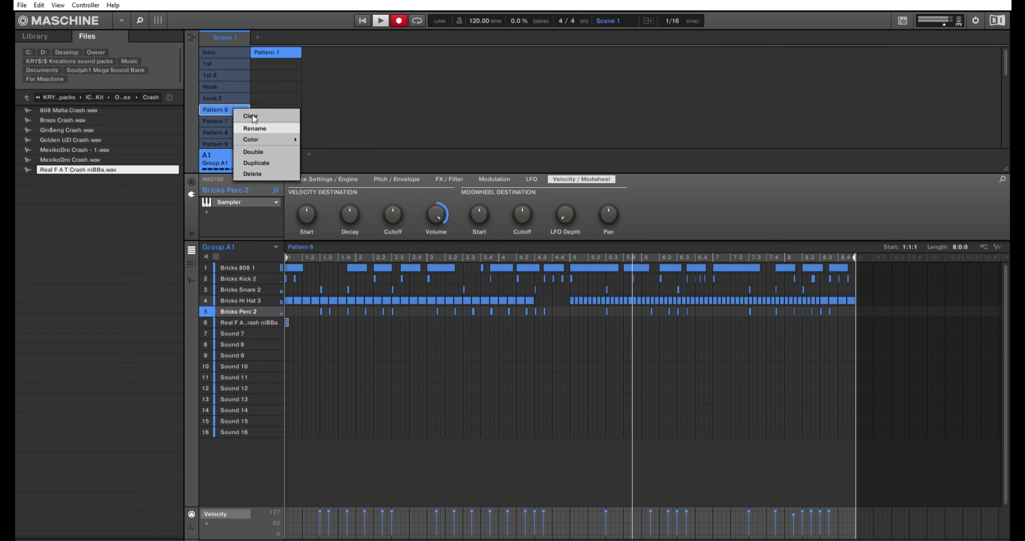
{"action": "left_click", "coordinate": [253, 116]}
{"action": "type", "text": "2nd"}
{"action": "key", "text": "Return"}
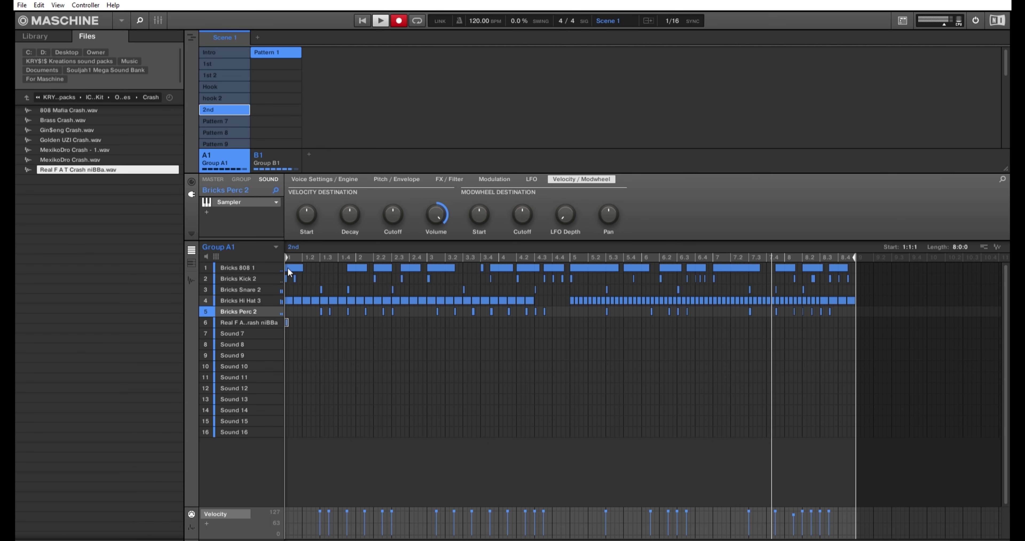
Step: Delete all kick, snare and hi-hat notes from the 2nd pattern, plus its 808 and perc notes from bar 7 onward
{"action": "left_click_drag", "start_coordinate": [287, 274], "coordinate": [442, 328]}
{"action": "left_click_drag", "start_coordinate": [530, 338], "coordinate": [856, 294]}
{"action": "key", "text": "Delete"}
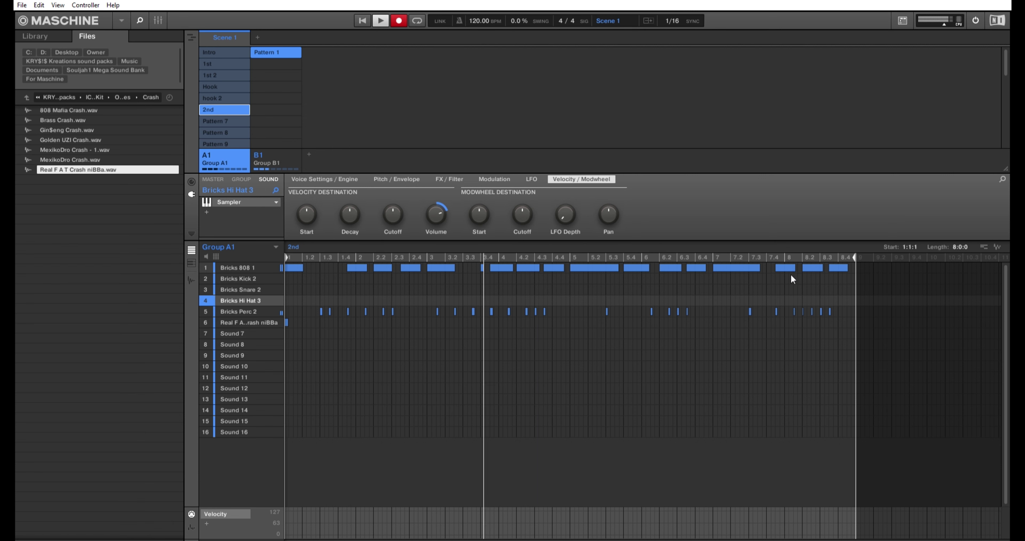
{"action": "left_click_drag", "start_coordinate": [882, 264], "coordinate": [718, 295]}
{"action": "key", "text": "Delete"}
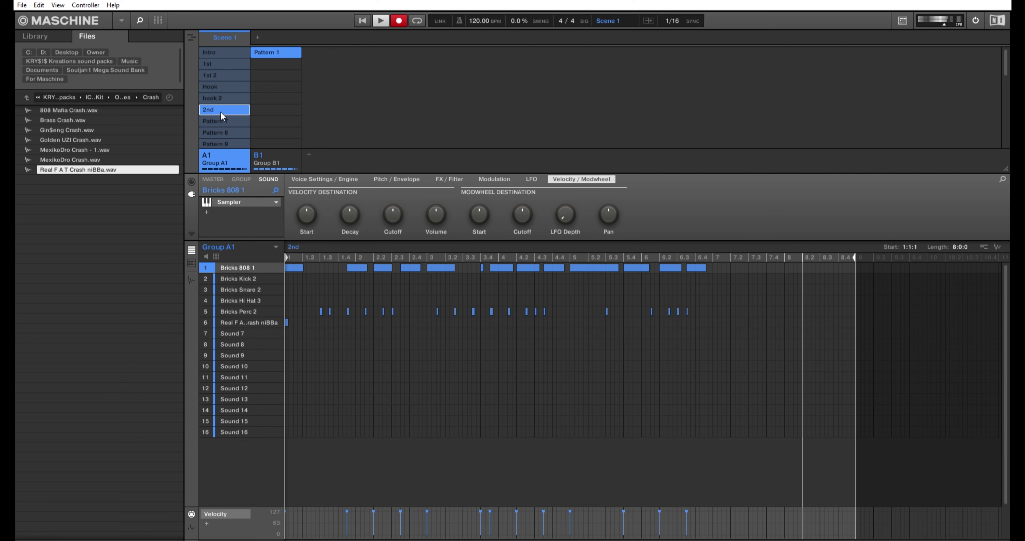
Step: Rename Pattern 7 of Group A1 as 2nd 2
{"action": "right_click", "coordinate": [239, 120]}
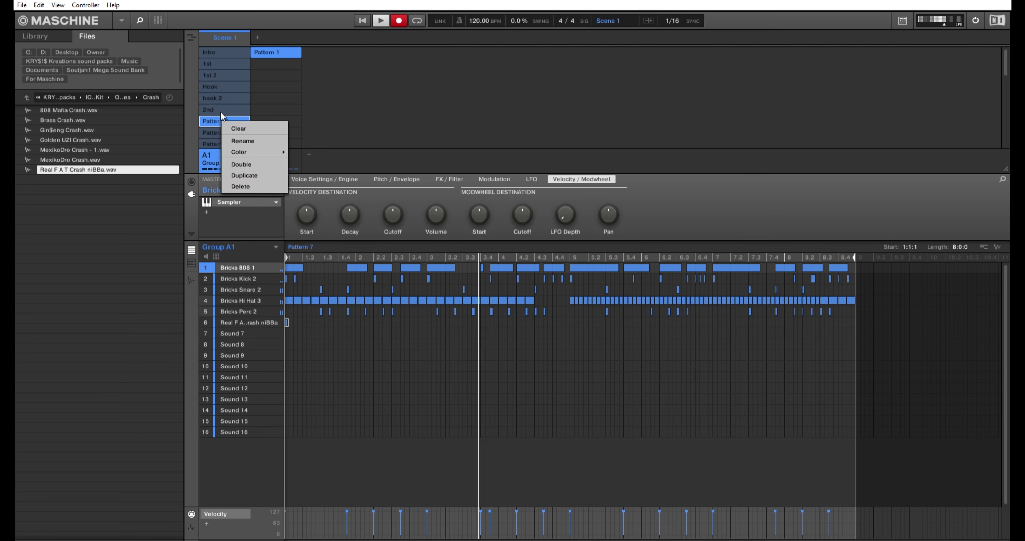
{"action": "left_click", "coordinate": [240, 128]}
{"action": "type", "text": "2nd"}
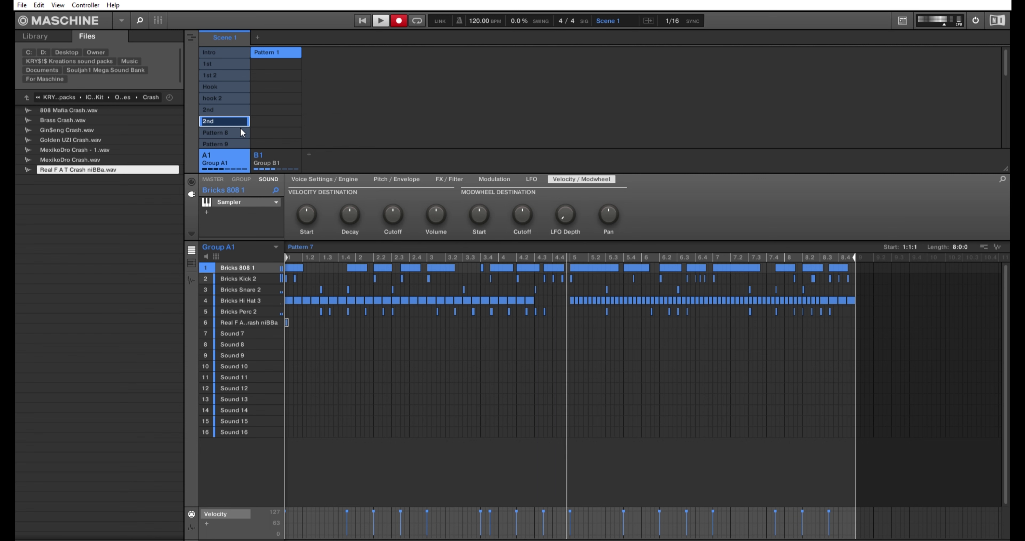
{"action": "key", "text": "Return"}
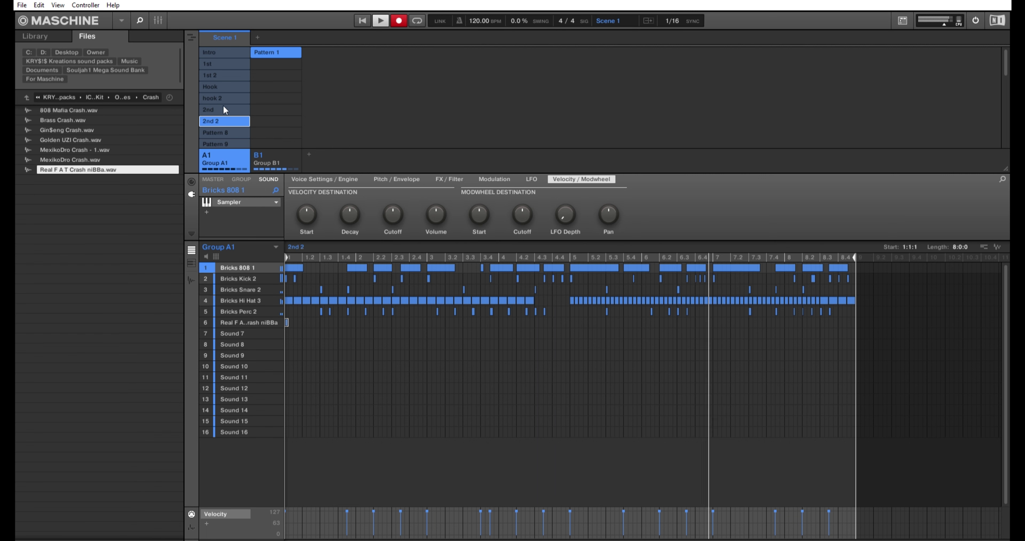
Step: Delete Pattern 8's 808 notes in bars 1 to 4 and the kick, snare, hi-hat and perc hits around 4.3
{"action": "left_click", "coordinate": [227, 130]}
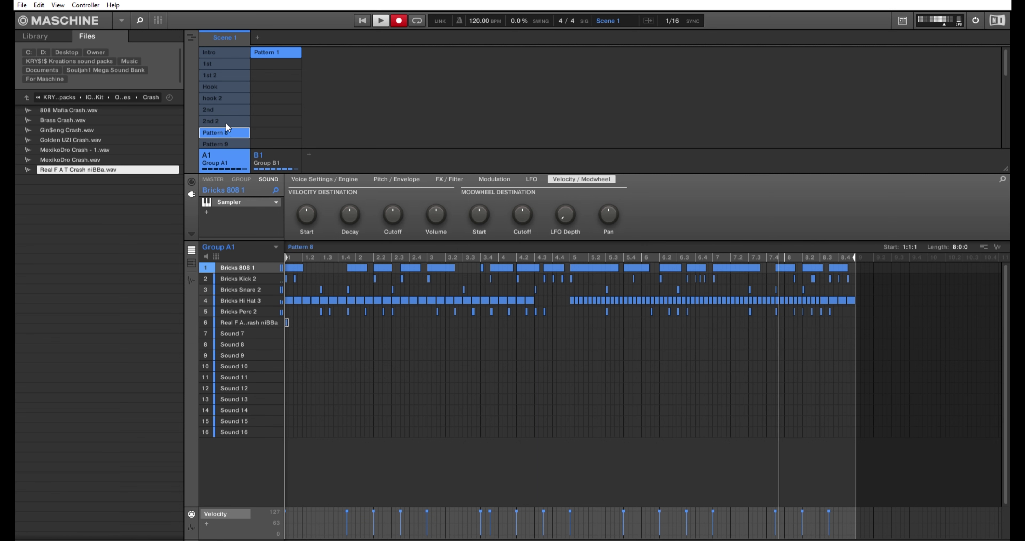
{"action": "left_click_drag", "start_coordinate": [288, 263], "coordinate": [557, 258]}
{"action": "key", "text": "Delete"}
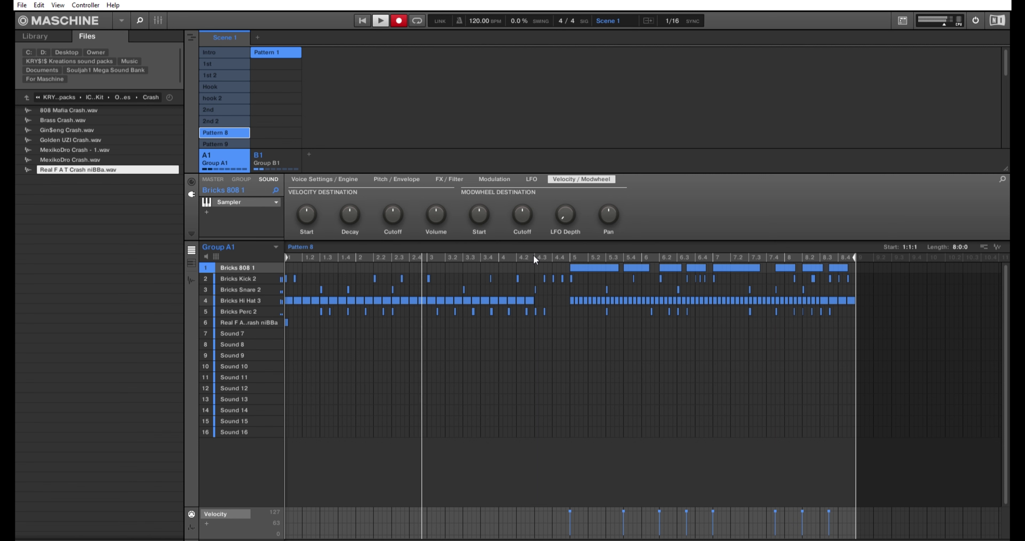
{"action": "left_click_drag", "start_coordinate": [533, 264], "coordinate": [543, 304]}
{"action": "key", "text": "Delete"}
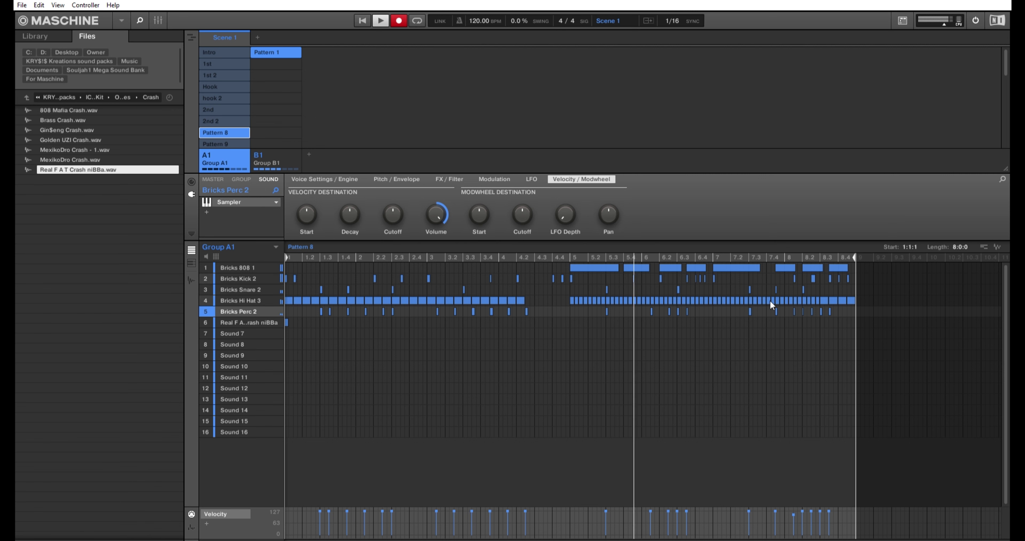
Step: Delete Pattern 8's hi-hat notes at bar 7 and around bar 8, plus the kick, snare and perc hits in bar 8
{"action": "double_click", "coordinate": [715, 296]}
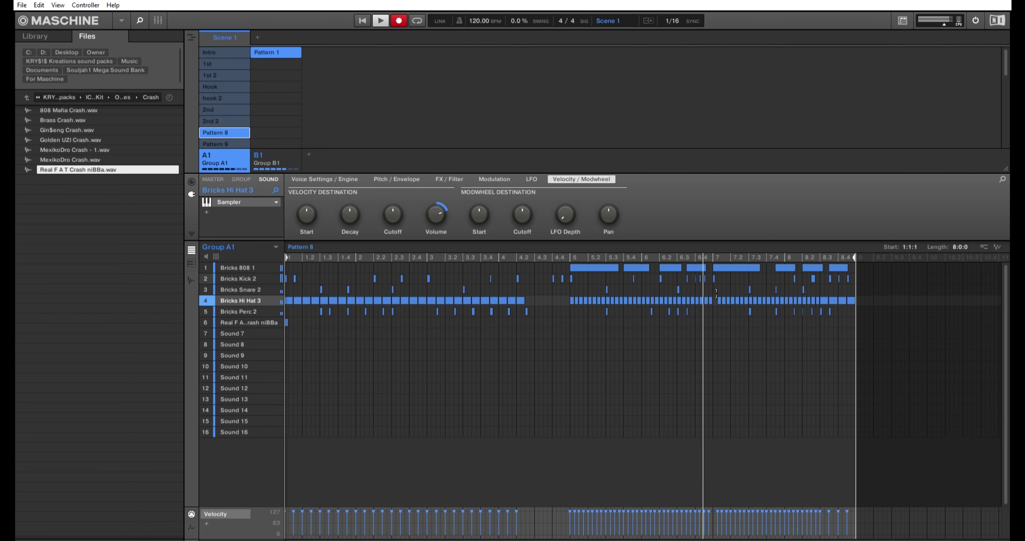
{"action": "left_click_drag", "start_coordinate": [718, 293], "coordinate": [856, 284]}
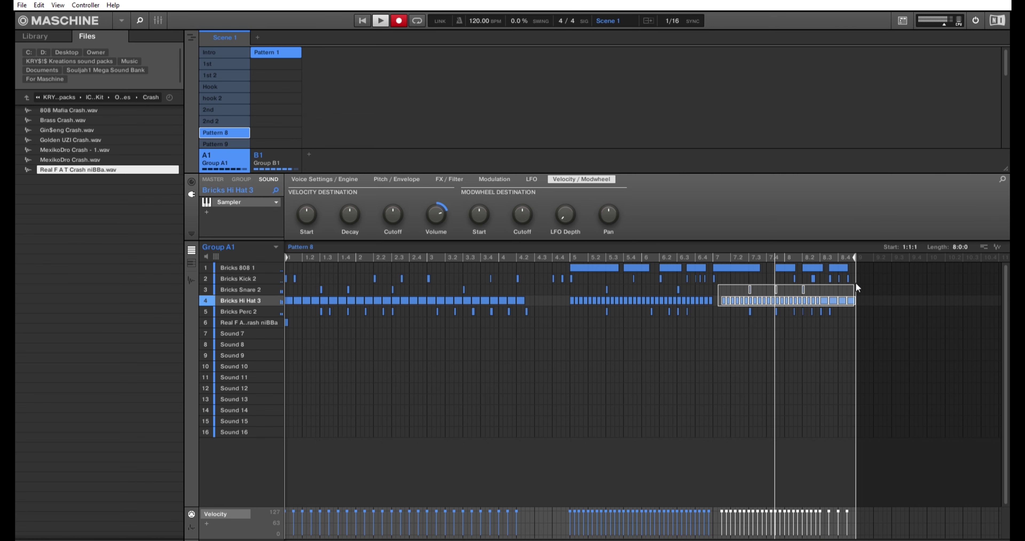
{"action": "left_click", "coordinate": [784, 287]}
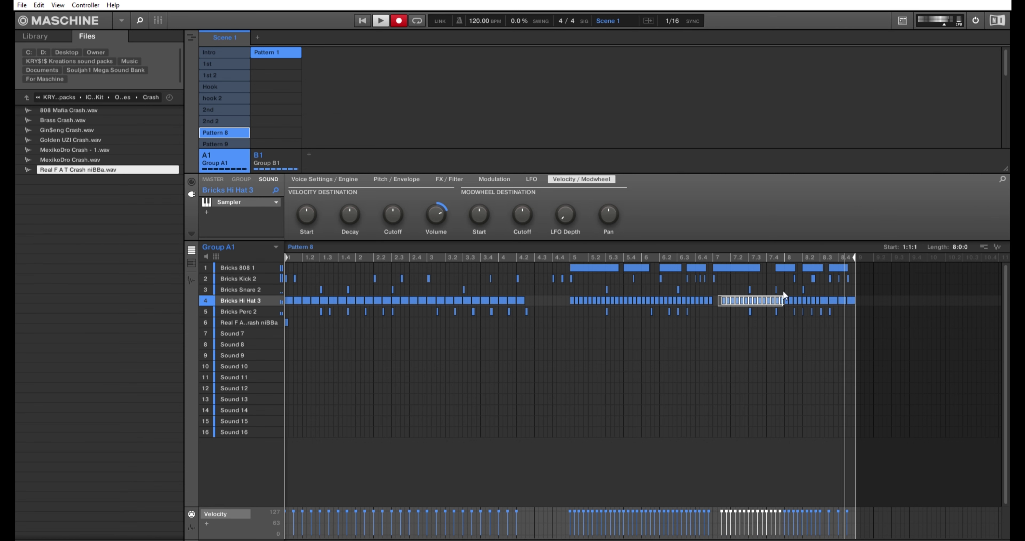
{"action": "left_click_drag", "start_coordinate": [858, 294], "coordinate": [794, 277]}
{"action": "right_click", "coordinate": [803, 288]}
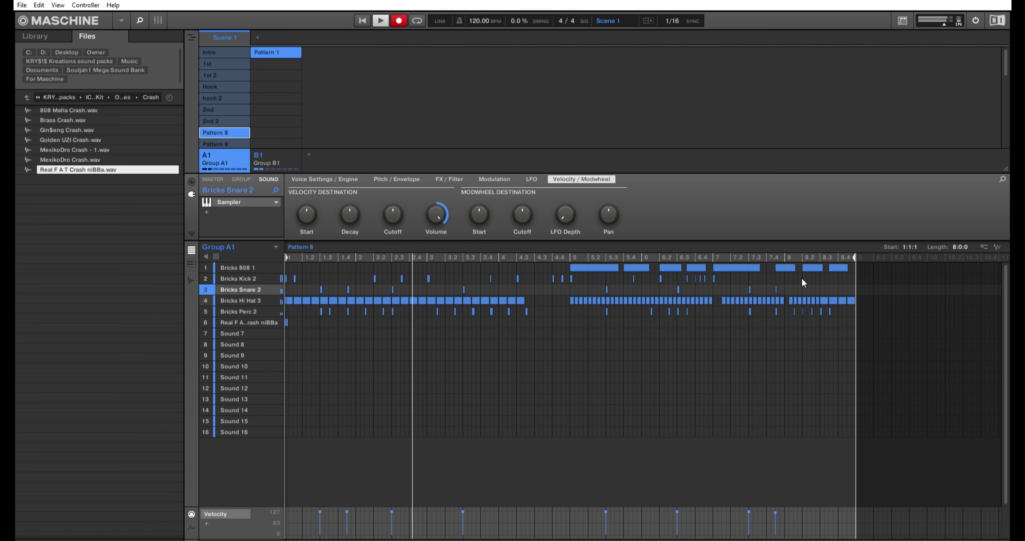
{"action": "left_click_drag", "start_coordinate": [848, 314], "coordinate": [795, 298]}
{"action": "key", "text": "Delete"}
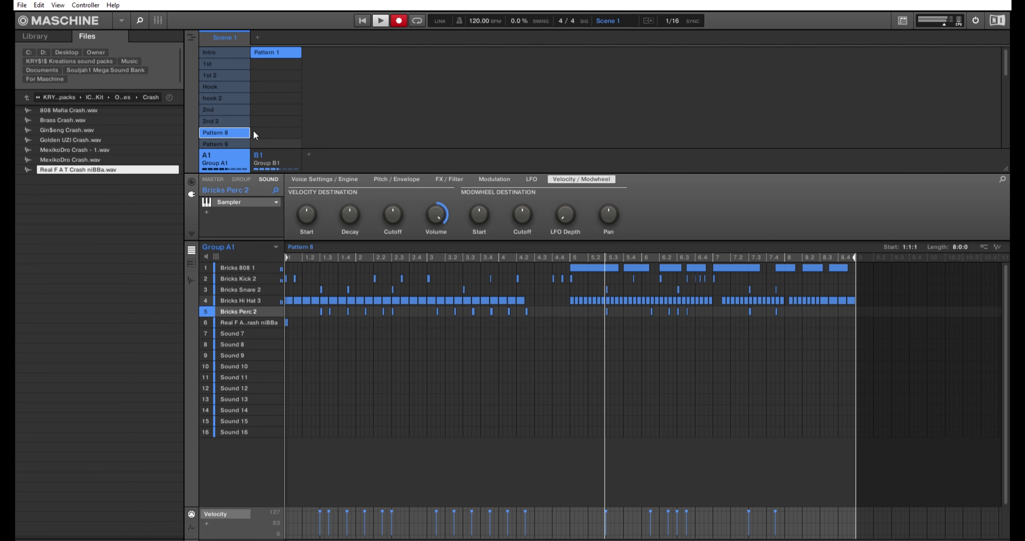
Step: Rename Pattern 8 of Group A1 as Re Op
{"action": "right_click", "coordinate": [229, 134]}
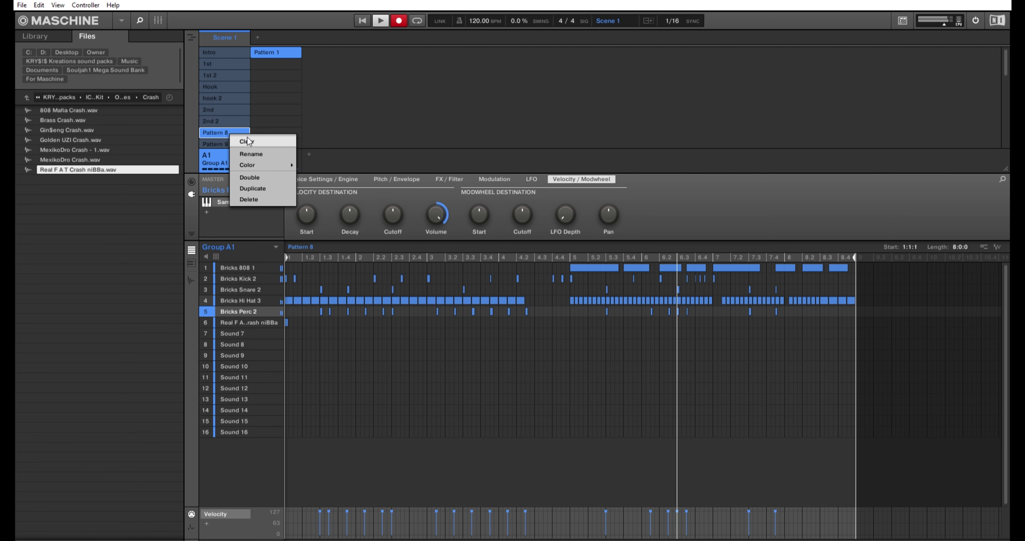
{"action": "left_click", "coordinate": [251, 153]}
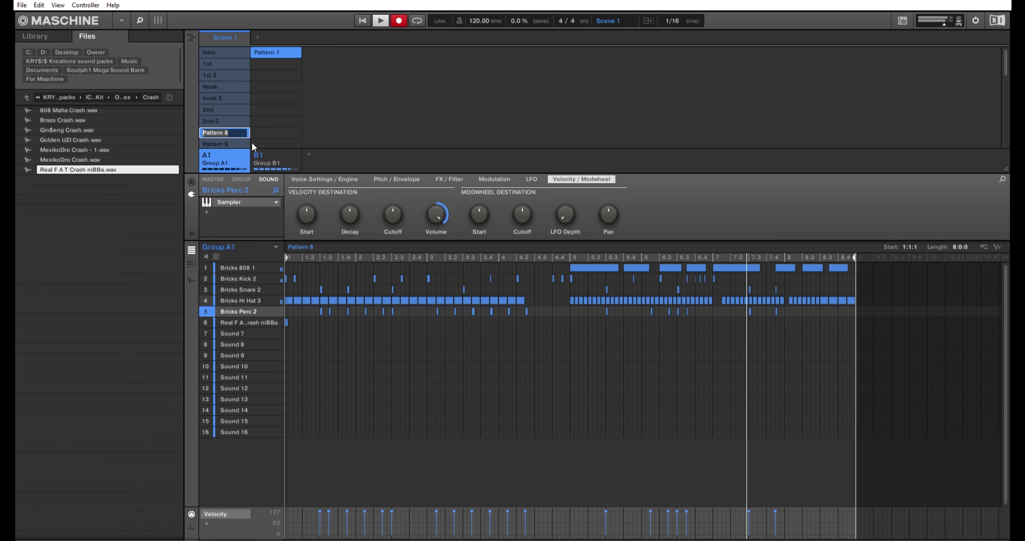
{"action": "type", "text": "Re Op"}
{"action": "key", "text": "Return"}
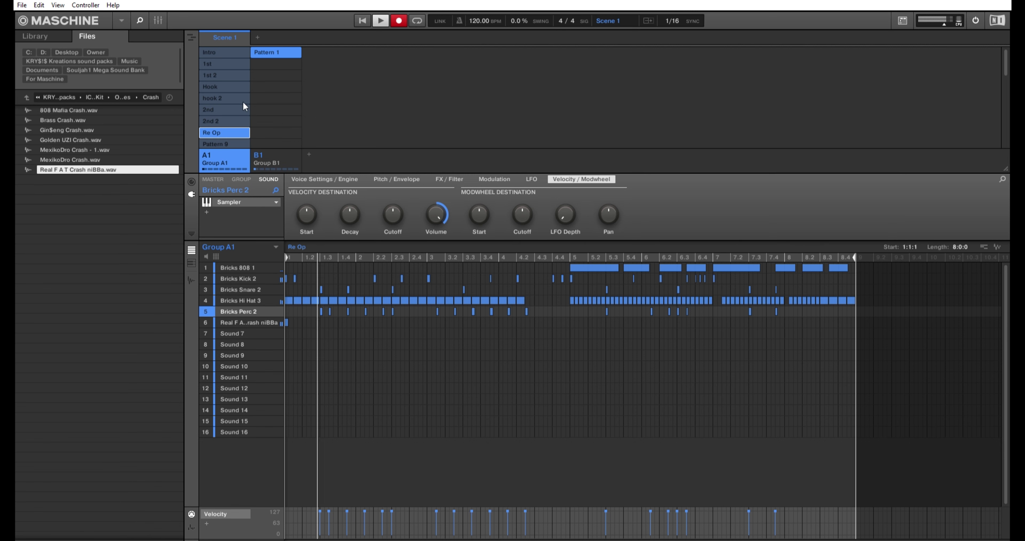
Step: Delete all kick and snare notes from Pattern 9, plus its 808, hi-hat and perc notes from about 8.3 onward
{"action": "left_click", "coordinate": [231, 143]}
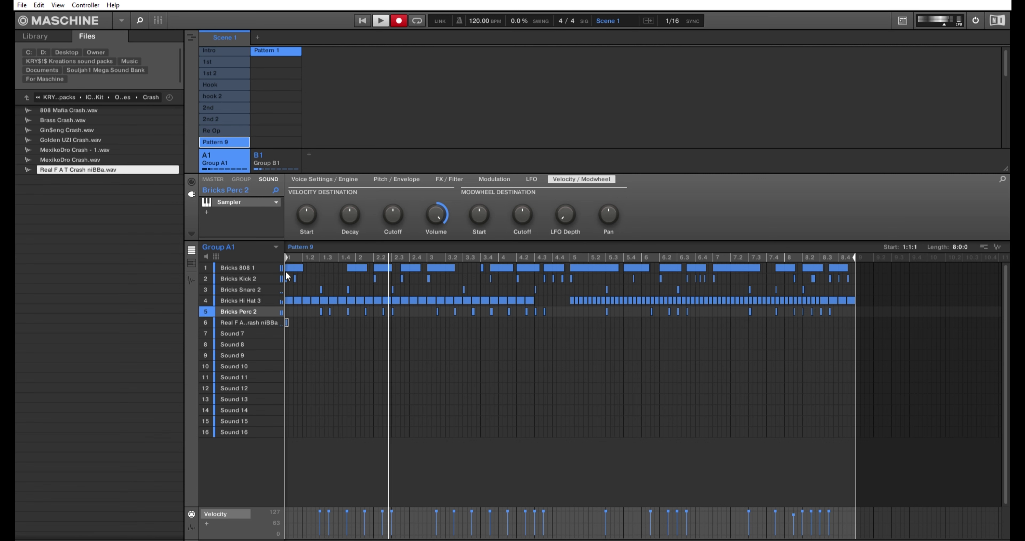
{"action": "left_click_drag", "start_coordinate": [289, 276], "coordinate": [827, 298]}
{"action": "key", "text": "Delete"}
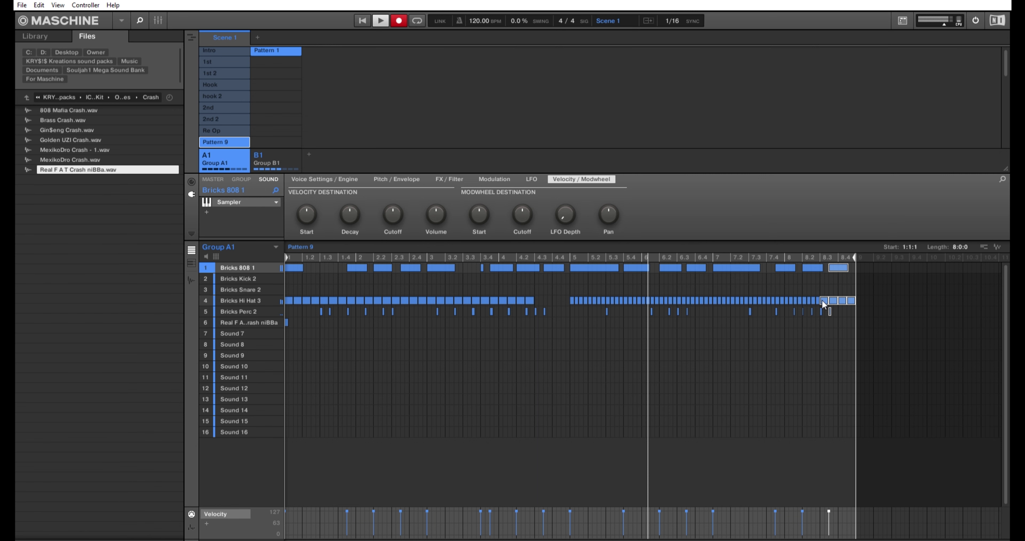
{"action": "key", "text": "Delete"}
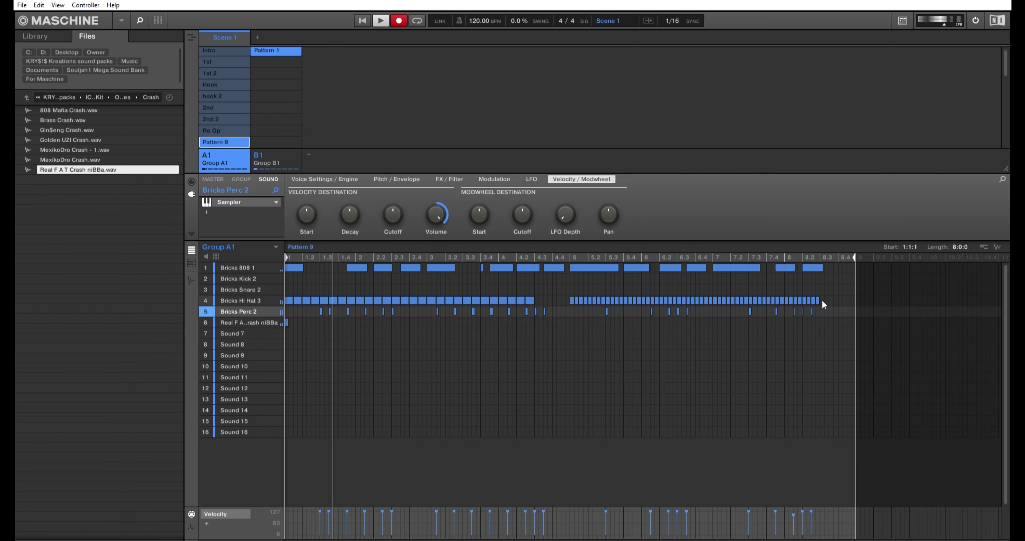
Step: Rename Pattern 9 of Group A1 as Final
{"action": "right_click", "coordinate": [219, 142]}
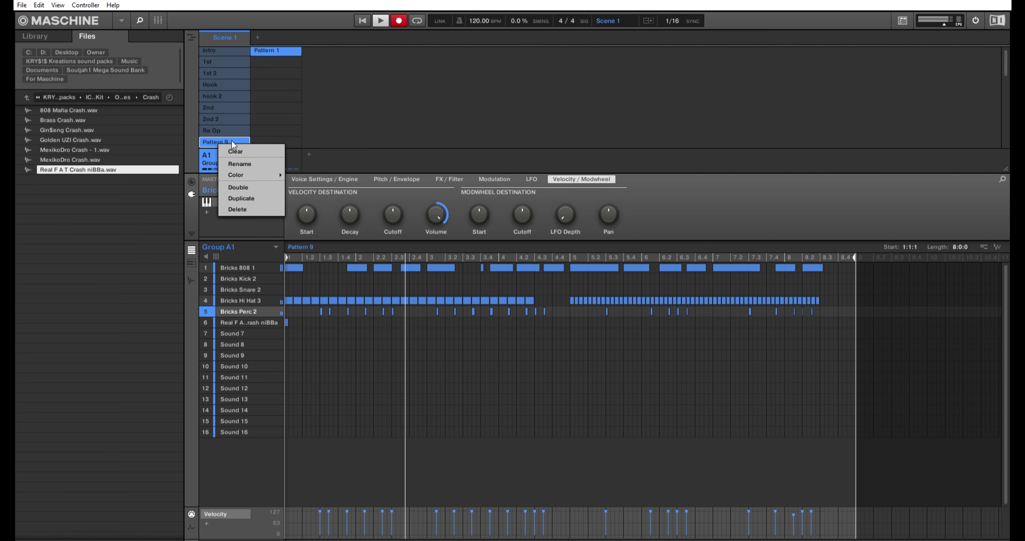
{"action": "left_click", "coordinate": [255, 159]}
{"action": "type", "text": "Final"}
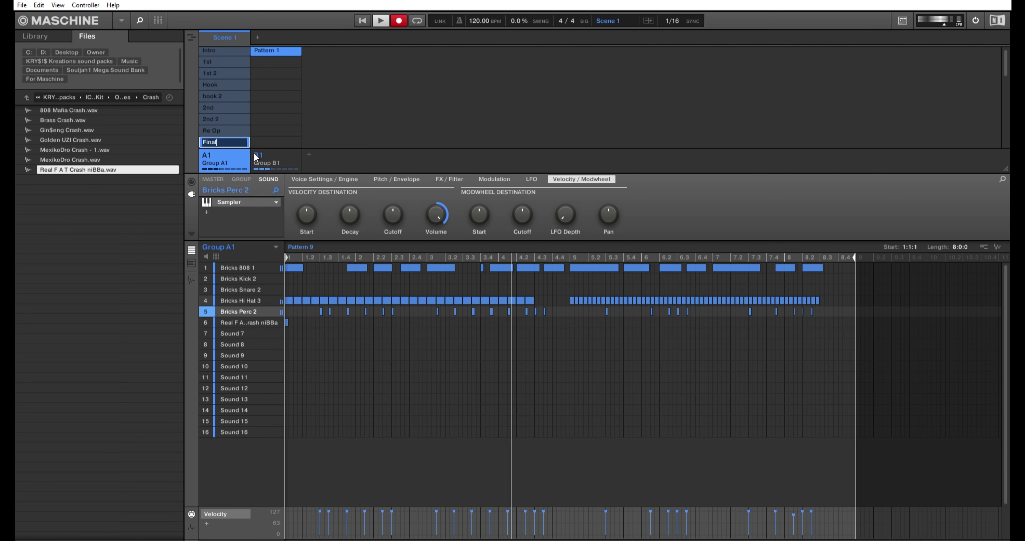
{"action": "key", "text": "Return"}
Step: Rename Pattern 10 of Group A1 as Final 2
{"action": "scroll", "coordinate": [230, 118], "scroll_direction": "down", "scroll_amount": 1}
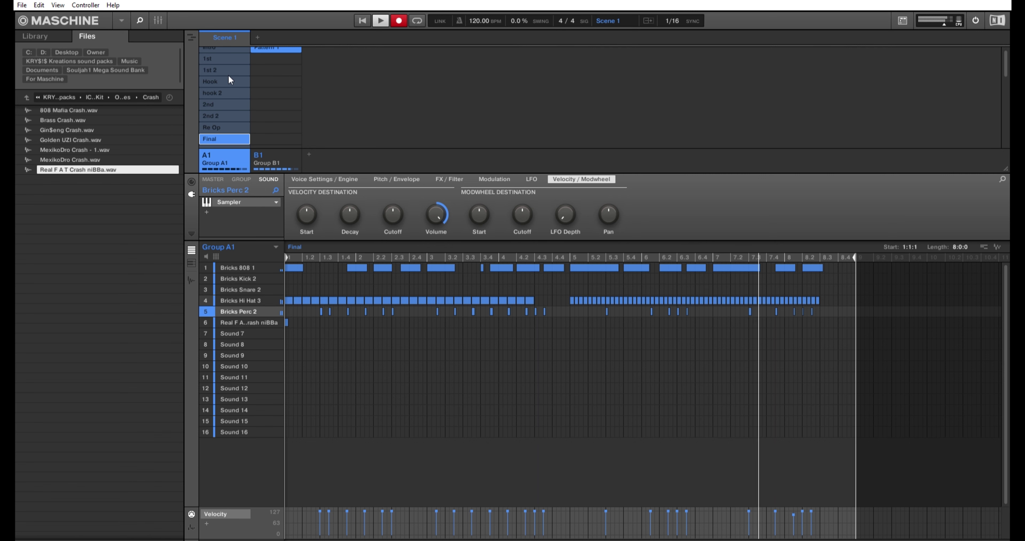
{"action": "scroll", "coordinate": [220, 74], "scroll_direction": "down", "scroll_amount": 1}
{"action": "scroll", "coordinate": [222, 78], "scroll_direction": "down", "scroll_amount": 1}
{"action": "left_click", "coordinate": [226, 142]}
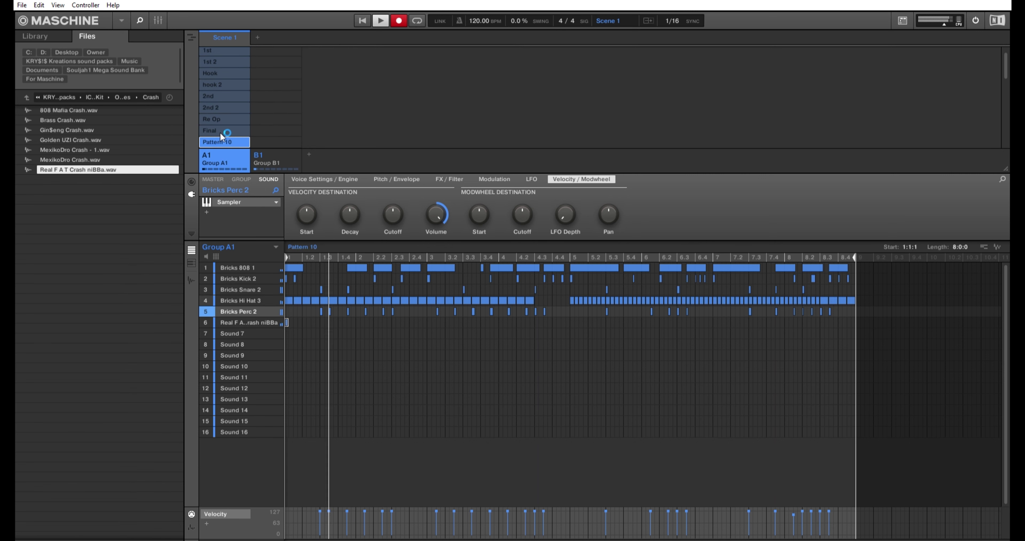
{"action": "right_click", "coordinate": [224, 137]}
{"action": "left_click", "coordinate": [255, 155]}
{"action": "type", "text": "Final 2"}
{"action": "key", "text": "Return"}
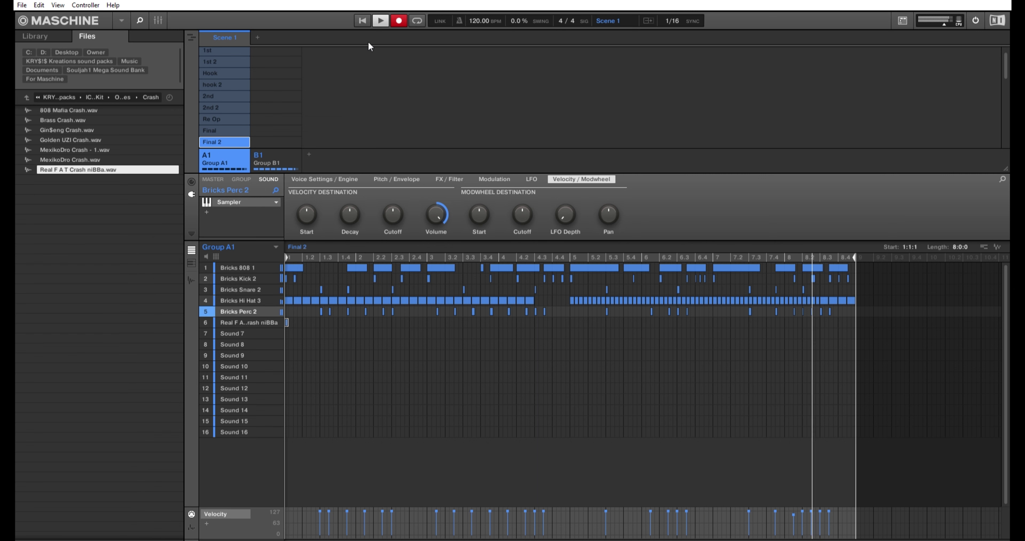
Step: Add a Sound 7 note to the Final 2 pattern from bar 1 to about 3.4 and raise its velocity
{"action": "left_click", "coordinate": [379, 17]}
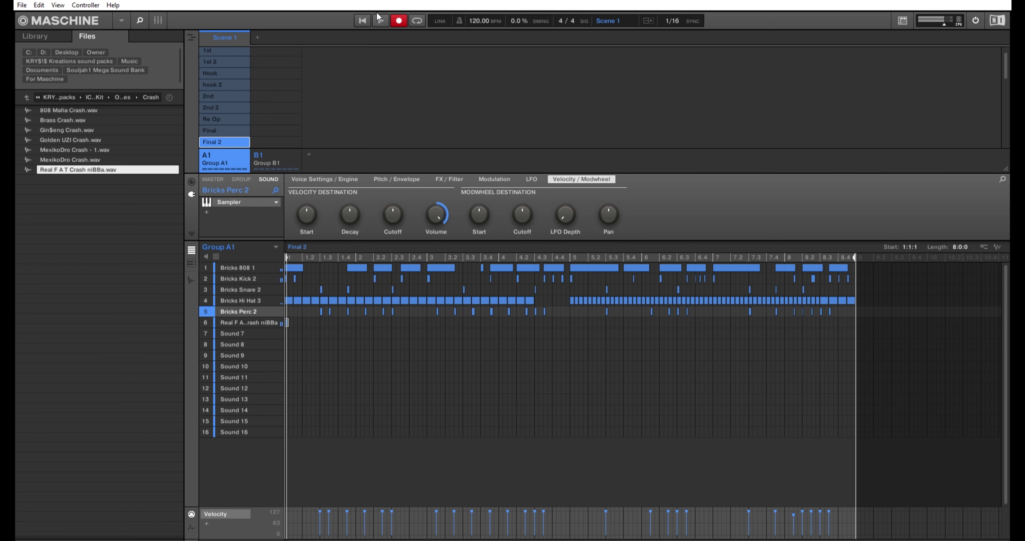
{"action": "left_click", "coordinate": [359, 13]}
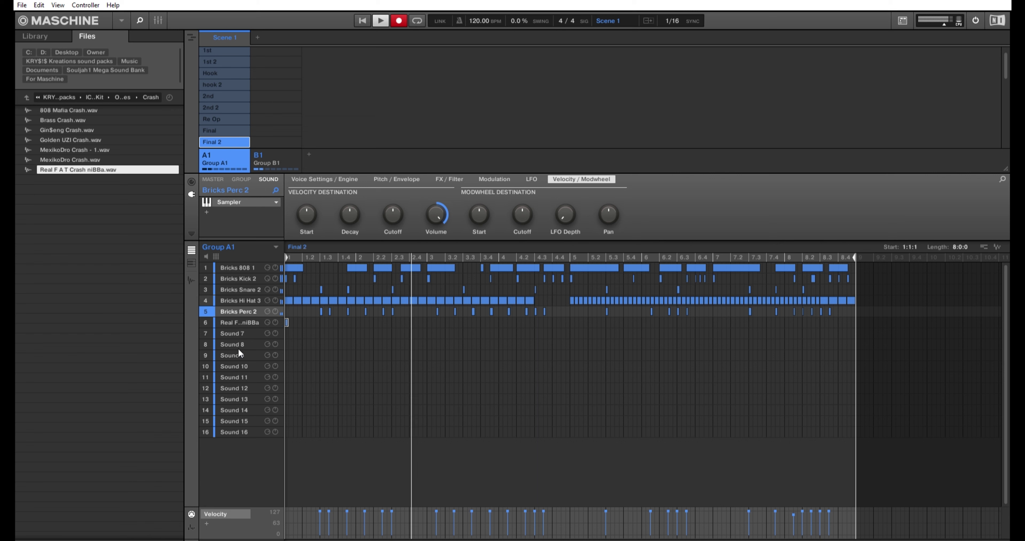
{"action": "left_click", "coordinate": [237, 332]}
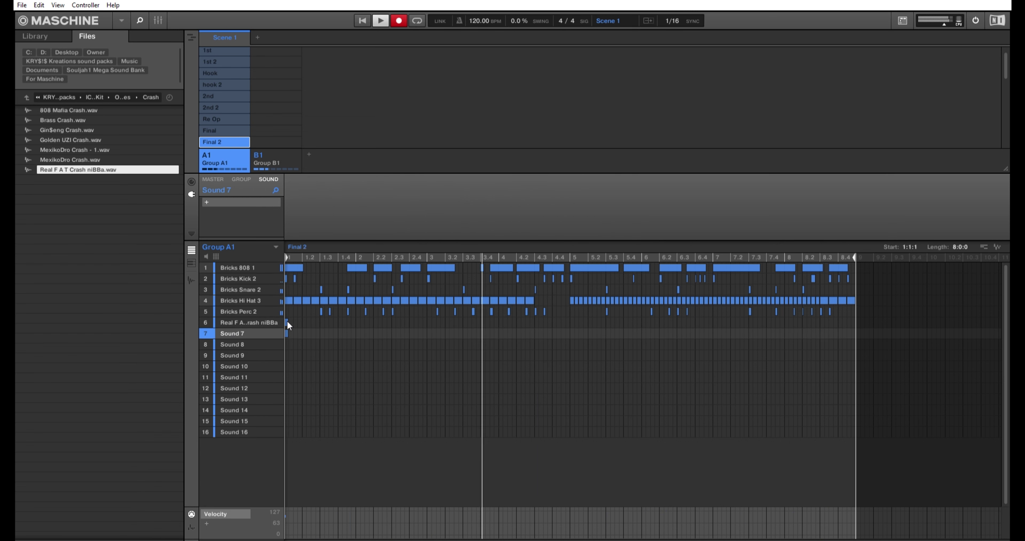
{"action": "left_click", "coordinate": [287, 333]}
{"action": "left_click_drag", "start_coordinate": [291, 328], "coordinate": [483, 325]}
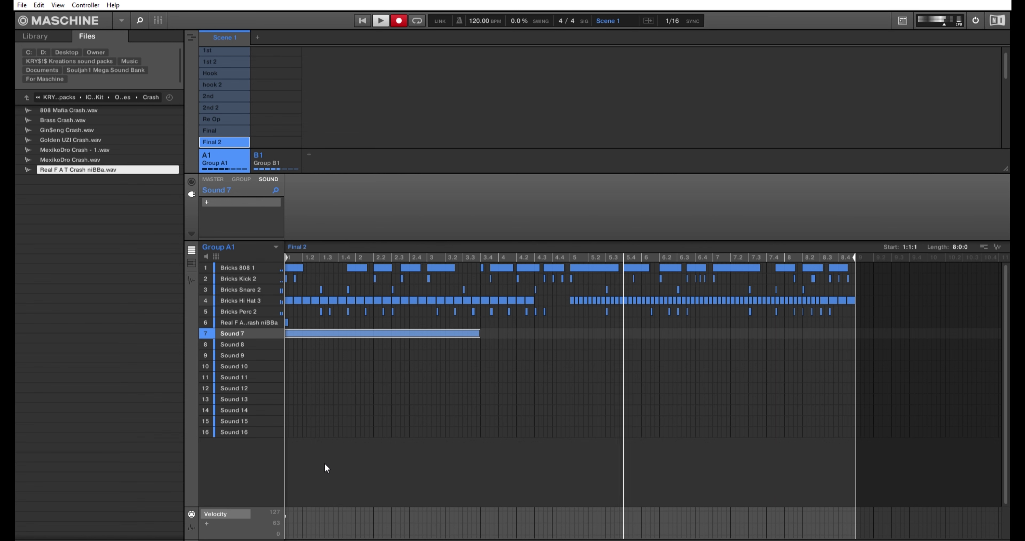
{"action": "mouse_move", "coordinate": [290, 511]}
{"action": "left_click_drag", "start_coordinate": [289, 512], "coordinate": [289, 506]}
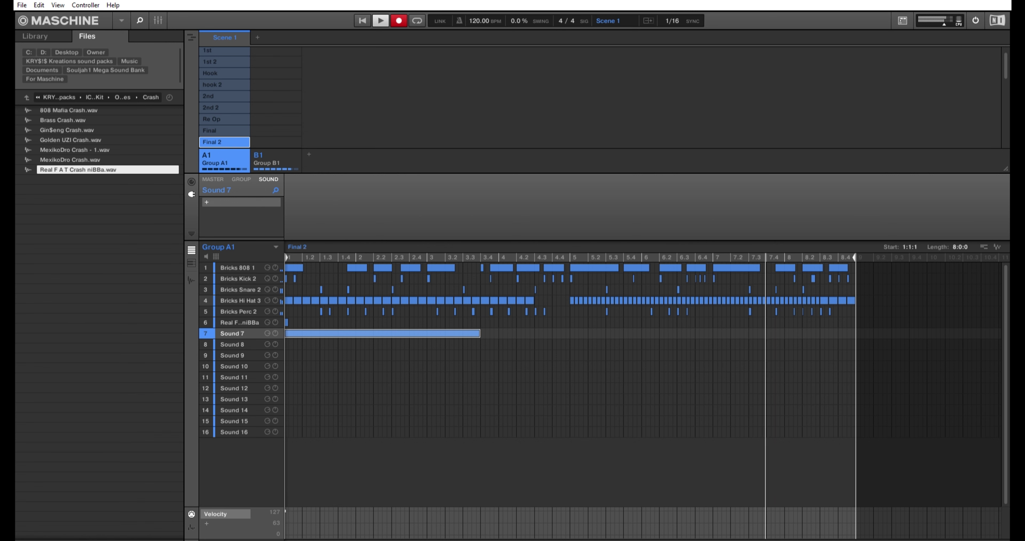
Step: Load the KRY$!$ Tag sample into Sound 7 of Group A1
{"action": "right_click", "coordinate": [256, 321]}
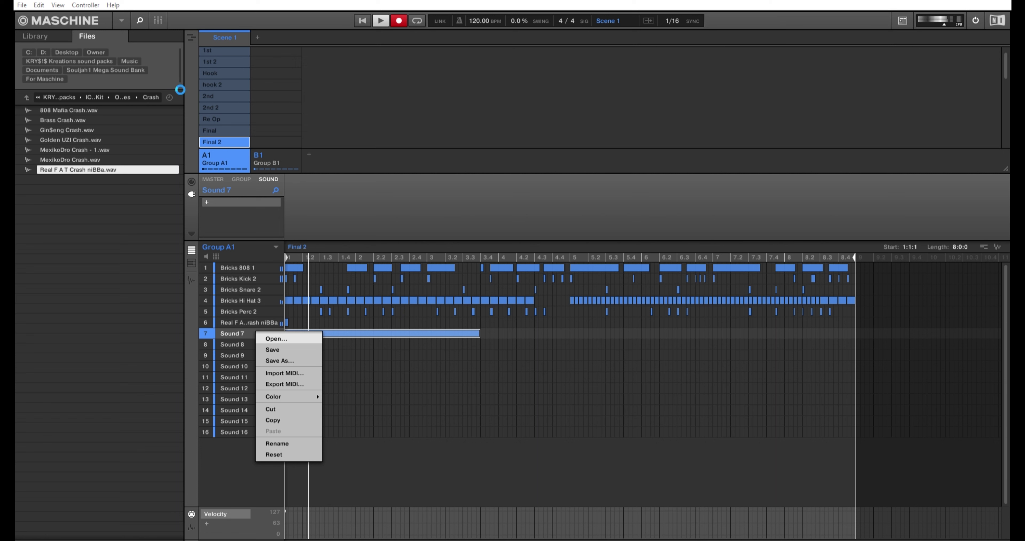
{"action": "left_click", "coordinate": [172, 82]}
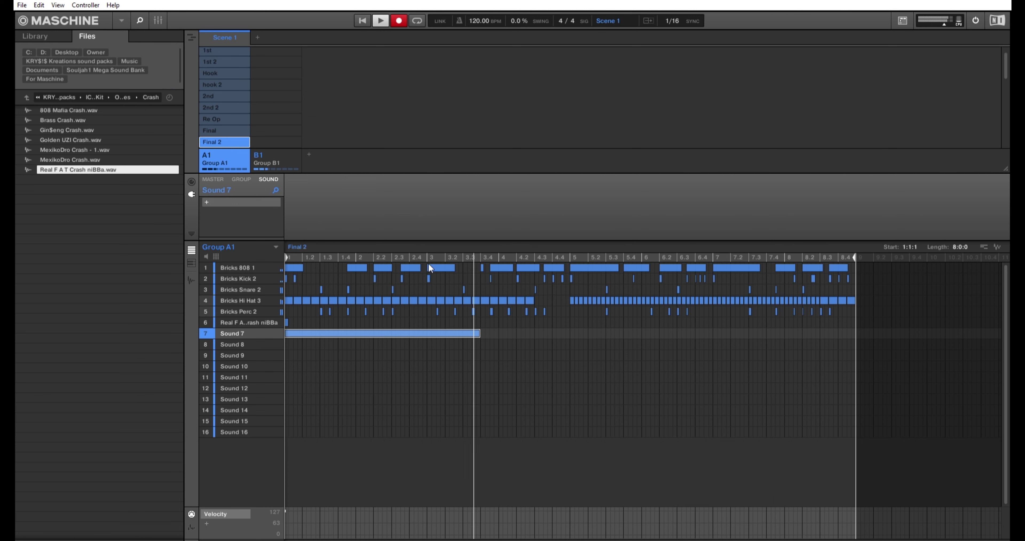
{"action": "mouse_move", "coordinate": [436, 204]}
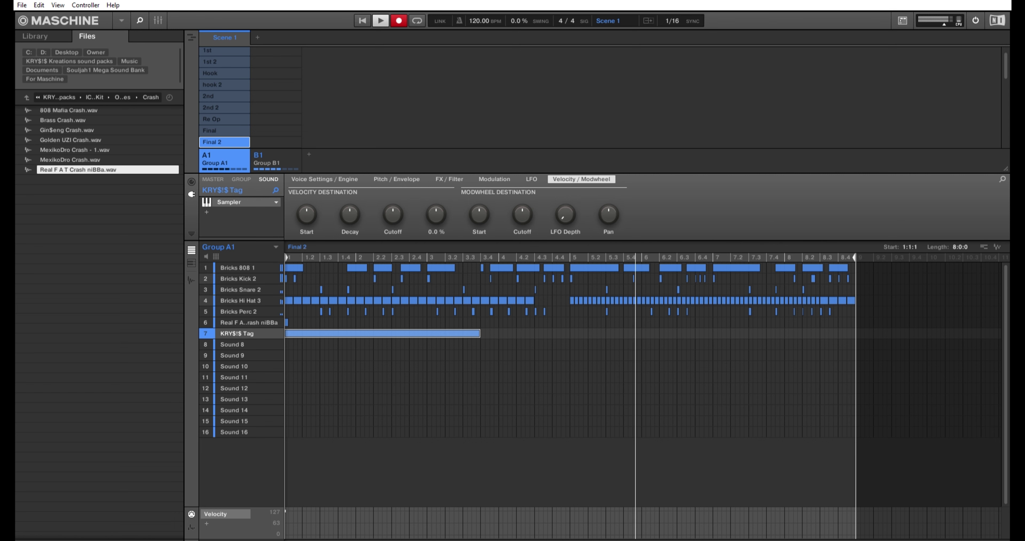
Step: Stop playback and add a KRY$!$ Tag note to the Intro pattern from bar 7 to the end of bar 8, raising its velocity
{"action": "left_click", "coordinate": [380, 18]}
{"action": "scroll", "coordinate": [360, 107], "scroll_direction": "up", "scroll_amount": 1}
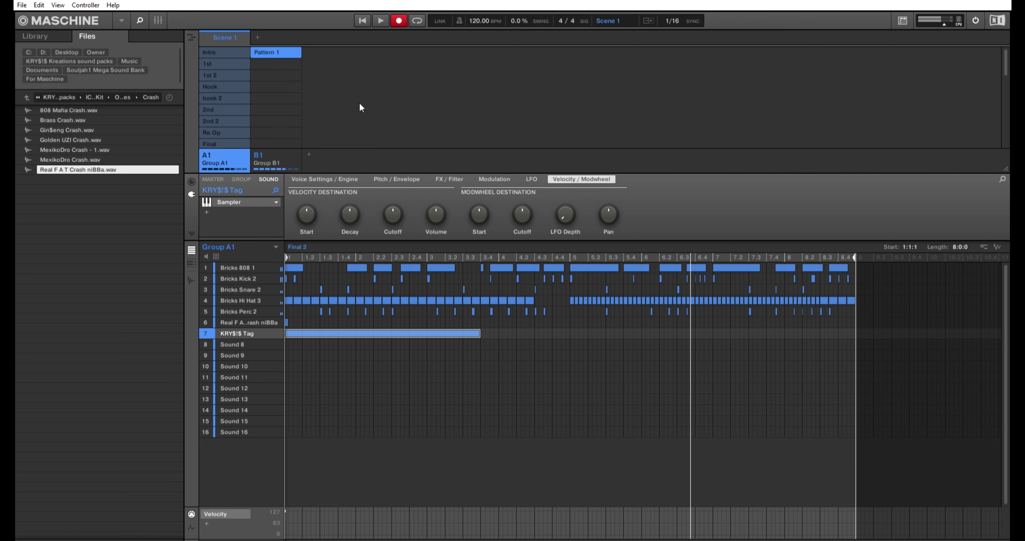
{"action": "left_click", "coordinate": [215, 47]}
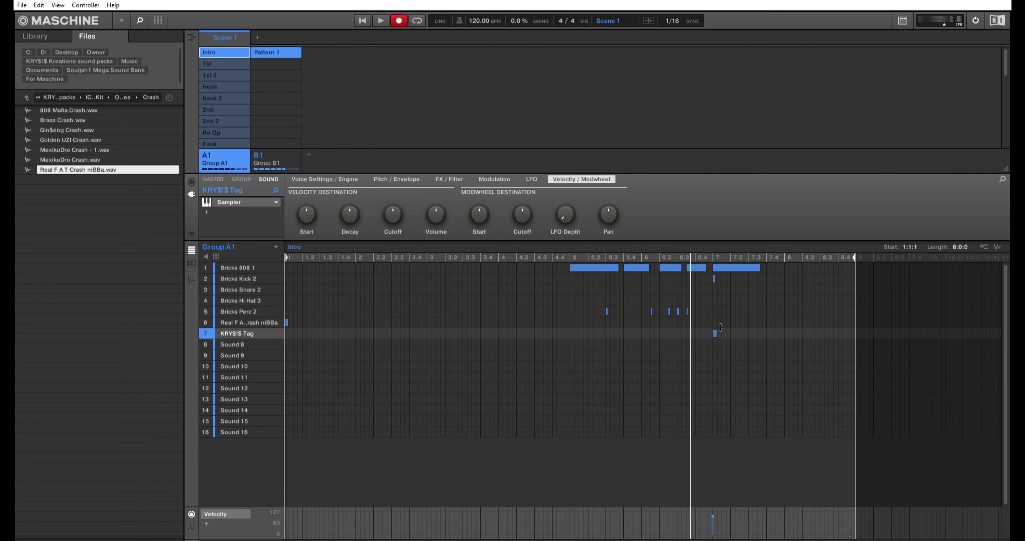
{"action": "left_click_drag", "start_coordinate": [716, 334], "coordinate": [829, 327]}
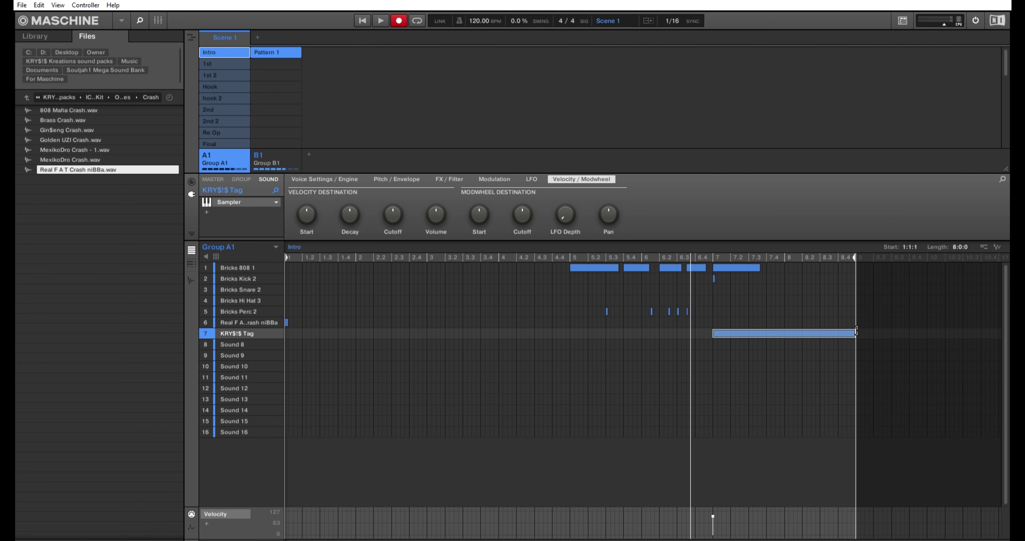
{"action": "left_click_drag", "start_coordinate": [717, 510], "coordinate": [697, 496]}
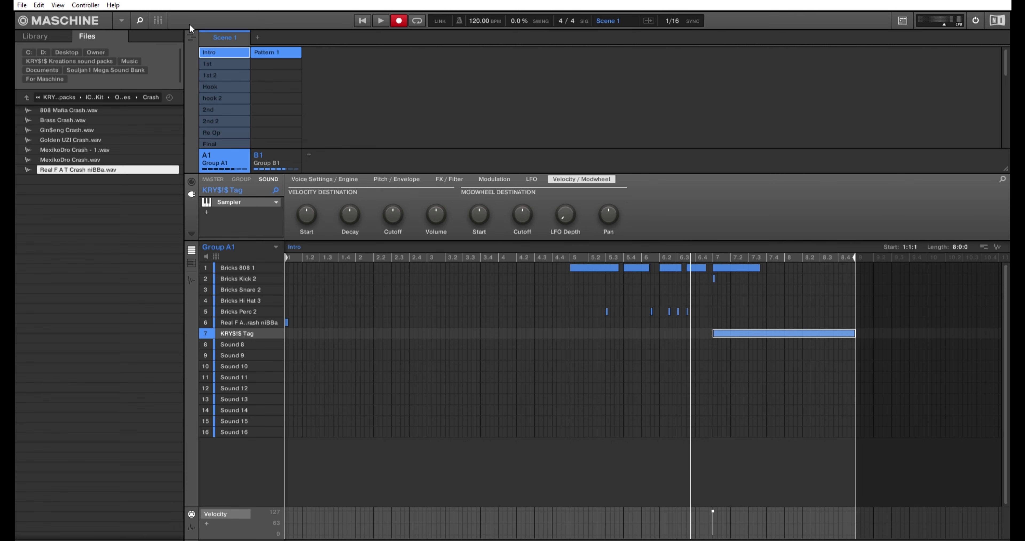
Step: Build the song timeline from scenes 2 to 12, pairing Group A1's patterns from Intro through Final 2 with Group B1's Pattern 1
{"action": "left_click", "coordinate": [191, 34]}
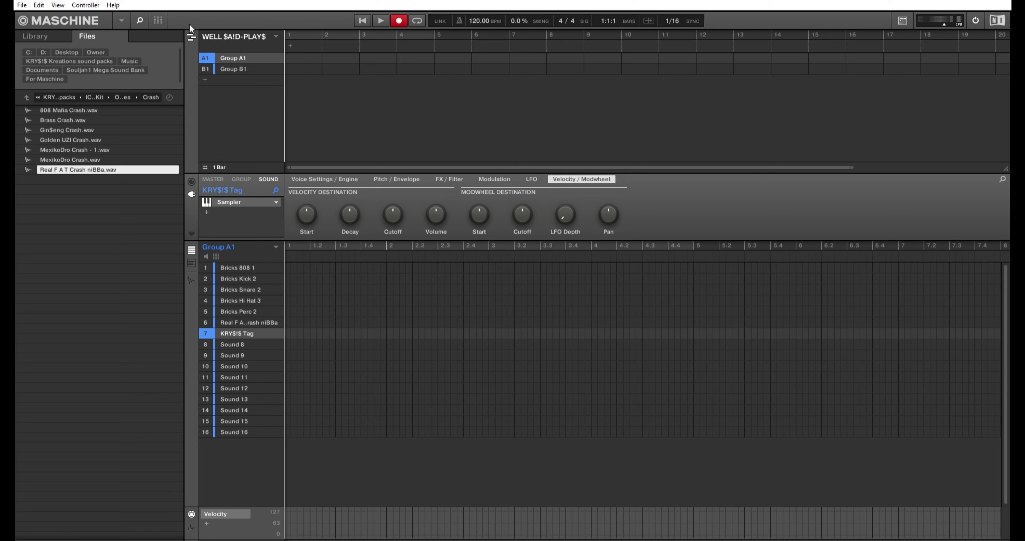
{"action": "key", "text": "2"}
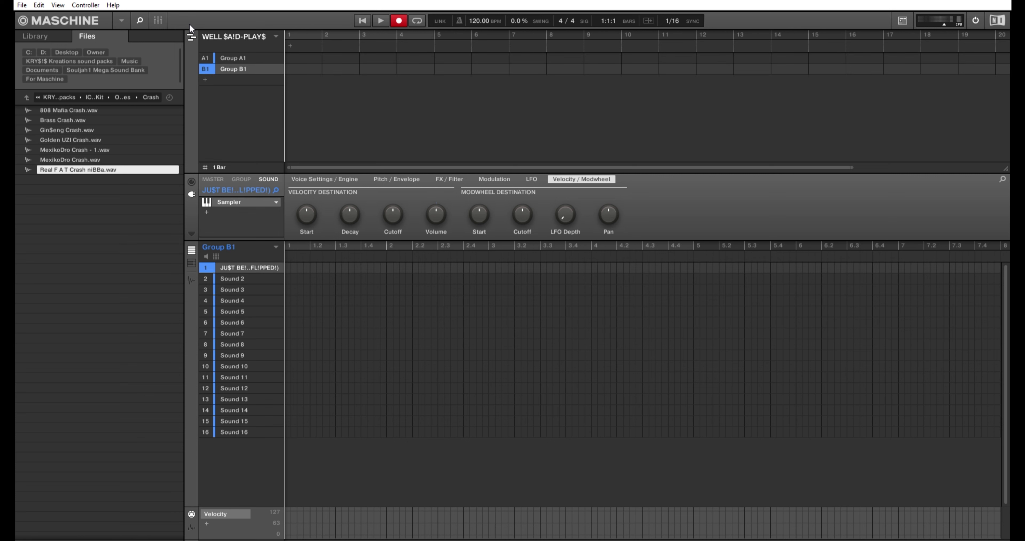
{"action": "key", "text": "ctrl+z"}
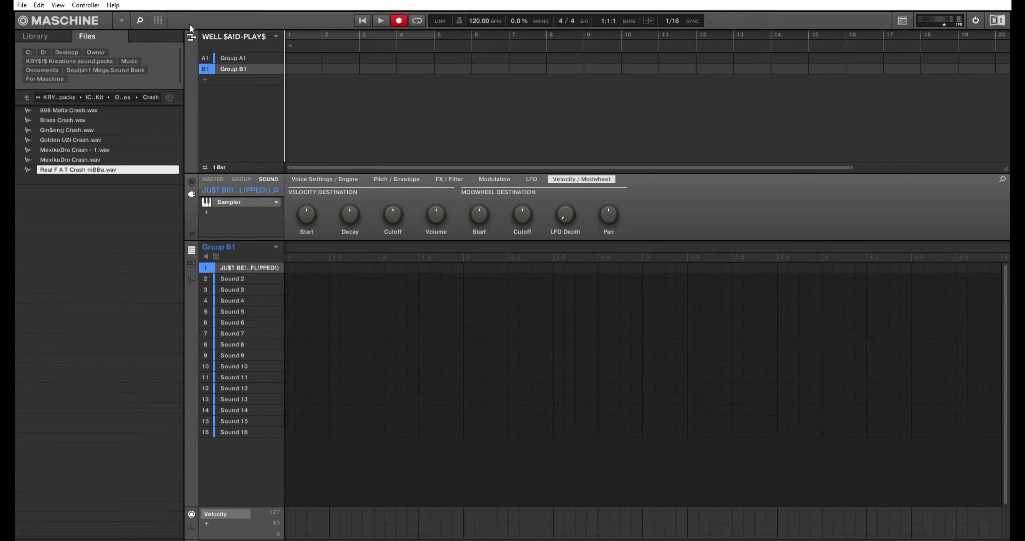
{"action": "key", "text": "ctrl+y"}
{"action": "key", "text": "1"}
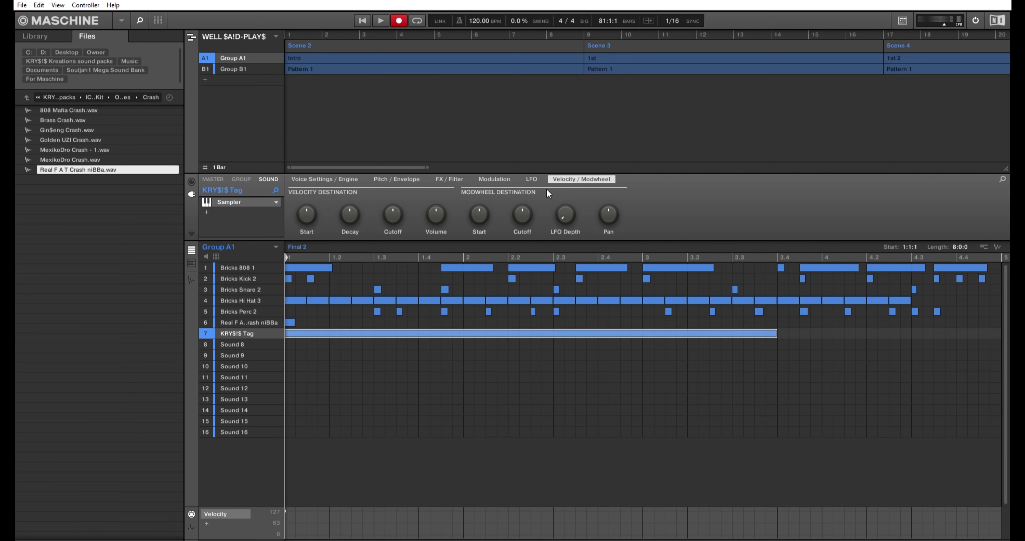
{"action": "left_click_drag", "start_coordinate": [433, 157], "coordinate": [995, 158]}
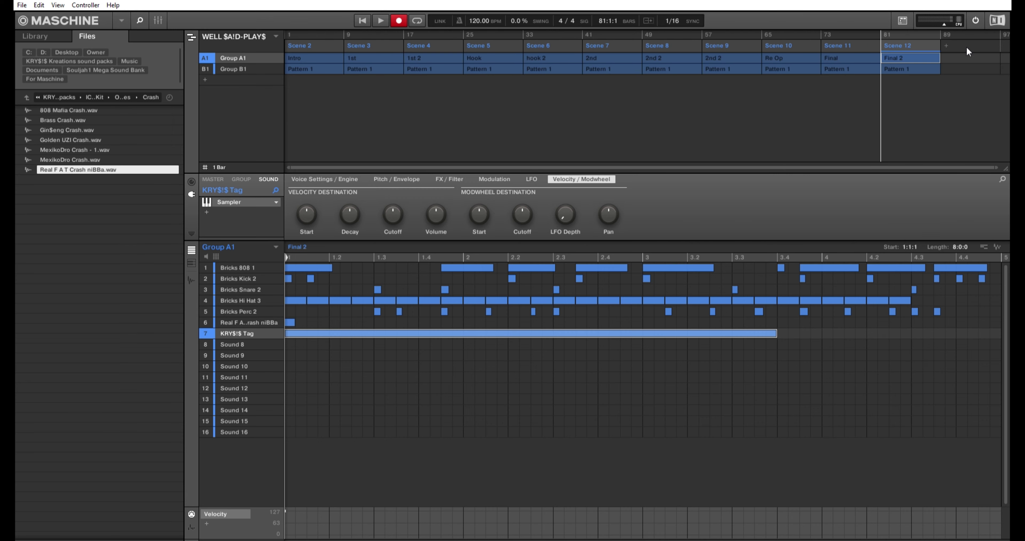
Step: Turn off recording and play the full song arrangement through from the start
{"action": "left_click", "coordinate": [363, 16]}
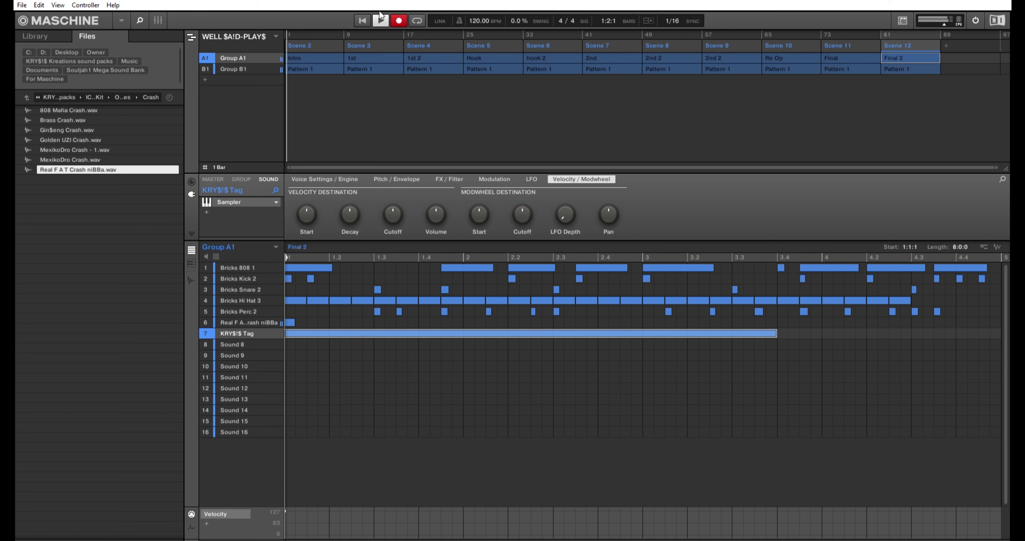
{"action": "left_click", "coordinate": [394, 16]}
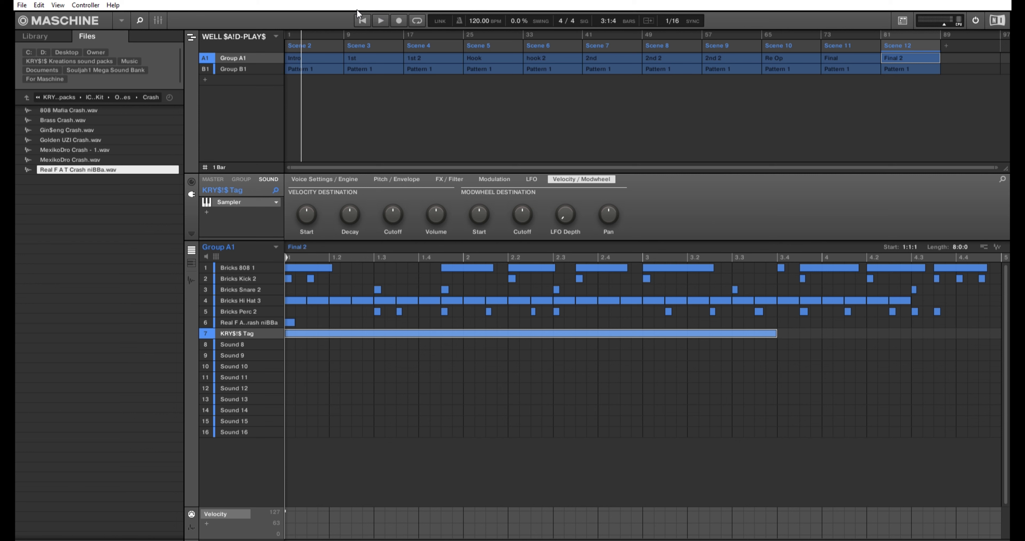
{"action": "key", "text": "space"}
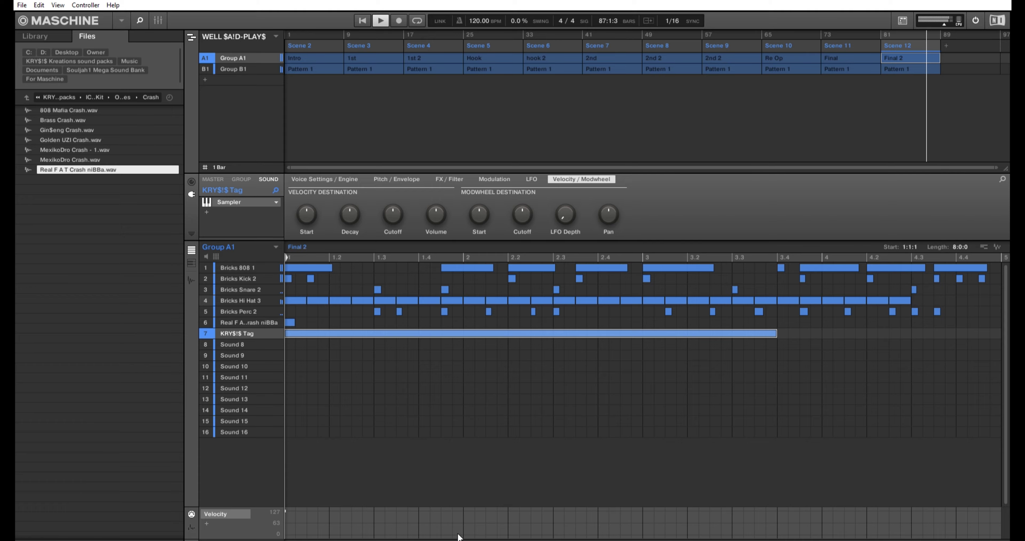
{"action": "left_click_drag", "start_coordinate": [380, 540], "coordinate": [761, 540]}
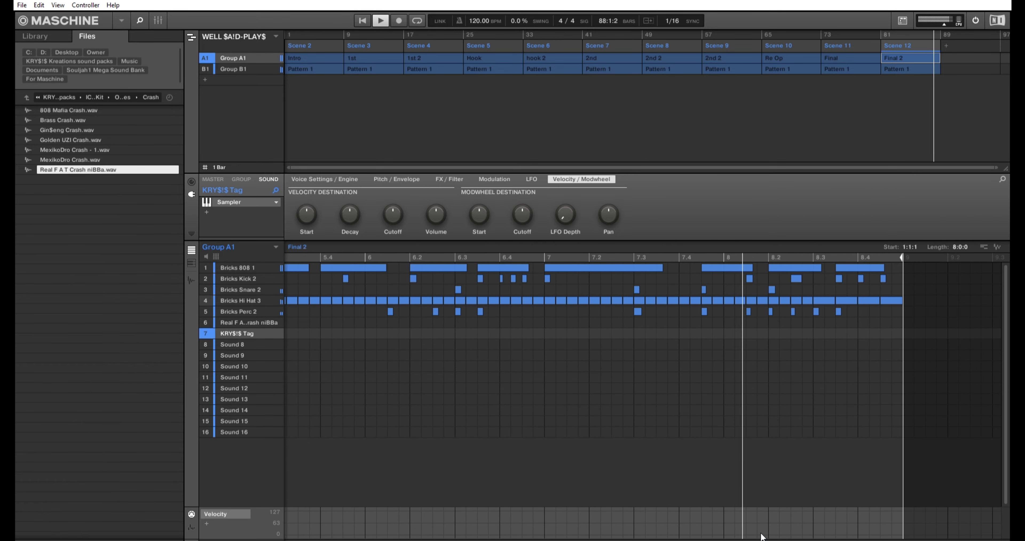